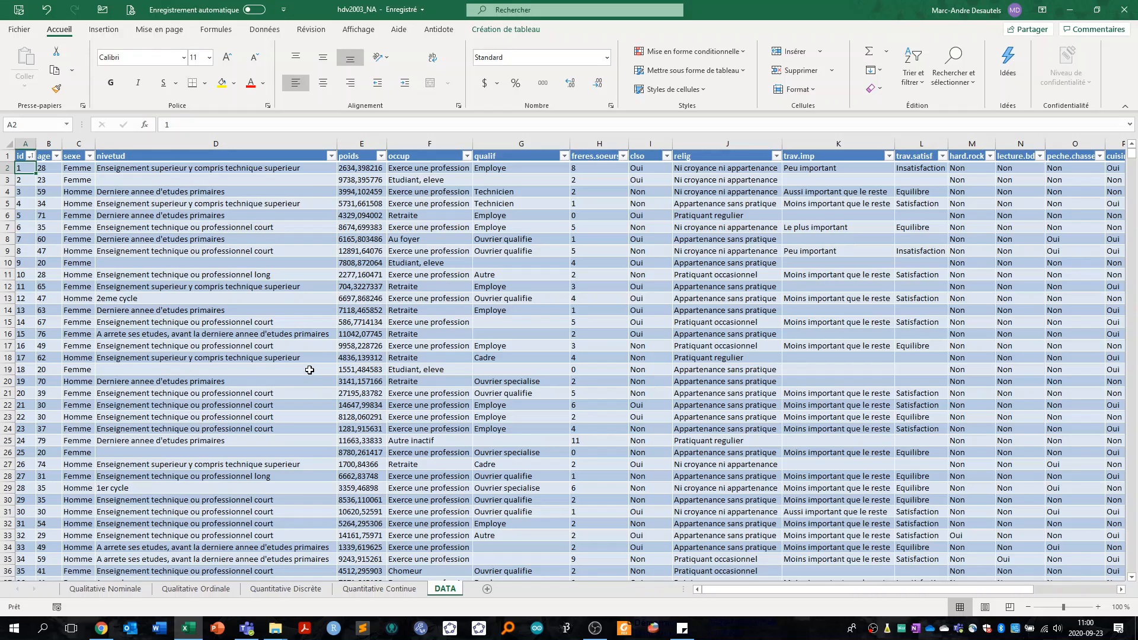
Step: Insert a Secteurs pivot chart from the Sexe table on the Qualitative Nominale sheet and enlarge it beside the table to about 13.4 × 18.5 cm
{"action": "left_click", "coordinate": [107, 589]}
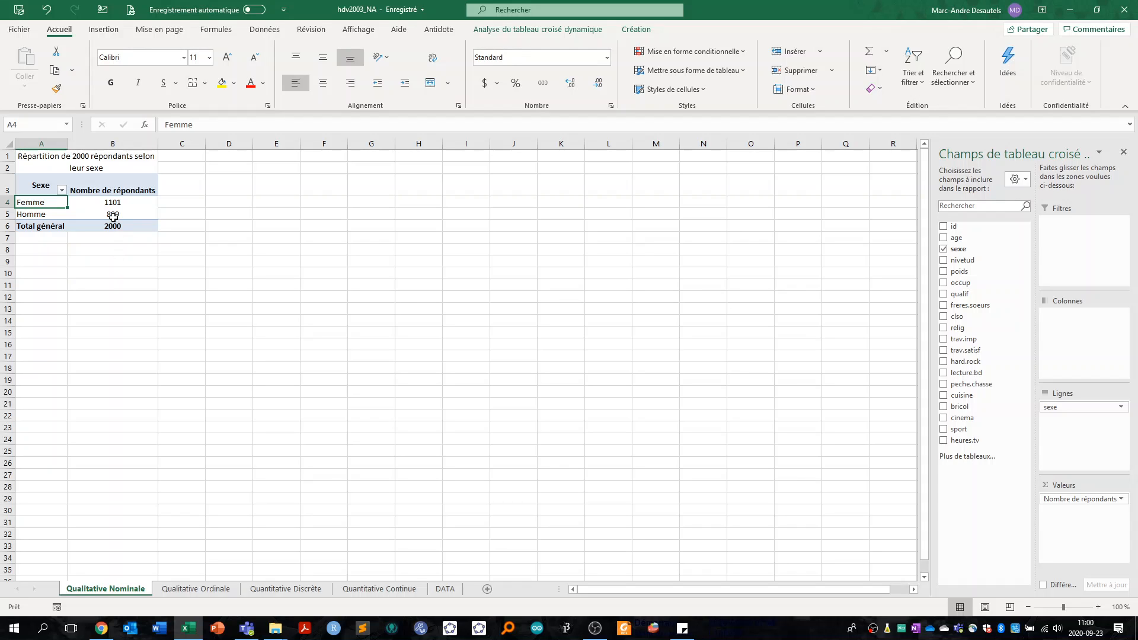
{"action": "mouse_move", "coordinate": [113, 211]}
{"action": "left_click", "coordinate": [646, 31]}
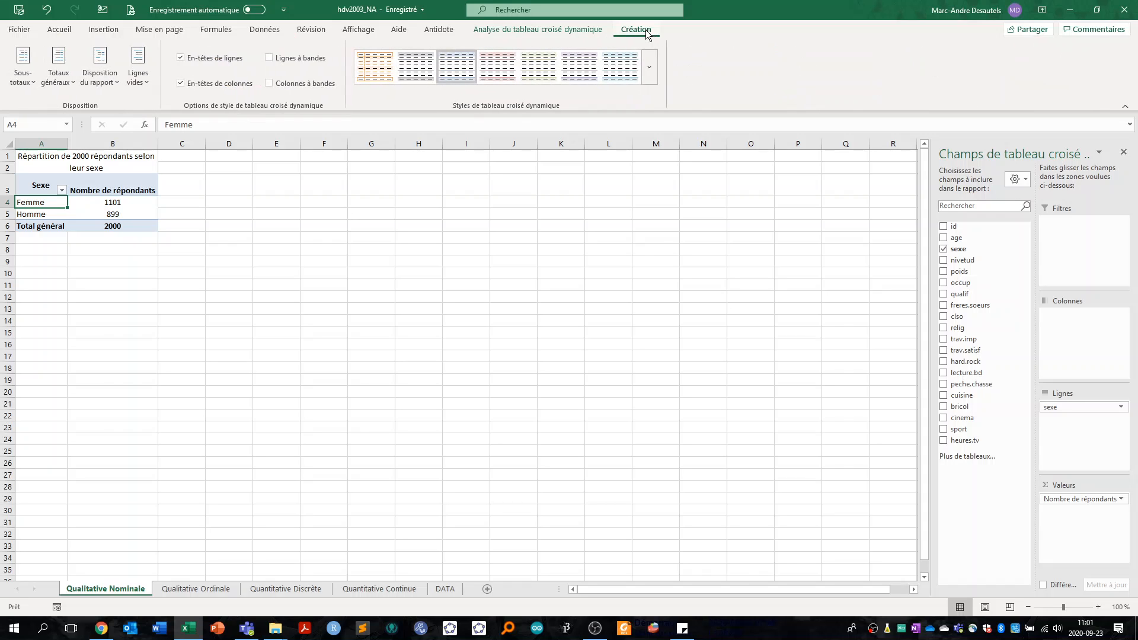
{"action": "left_click", "coordinate": [600, 31]}
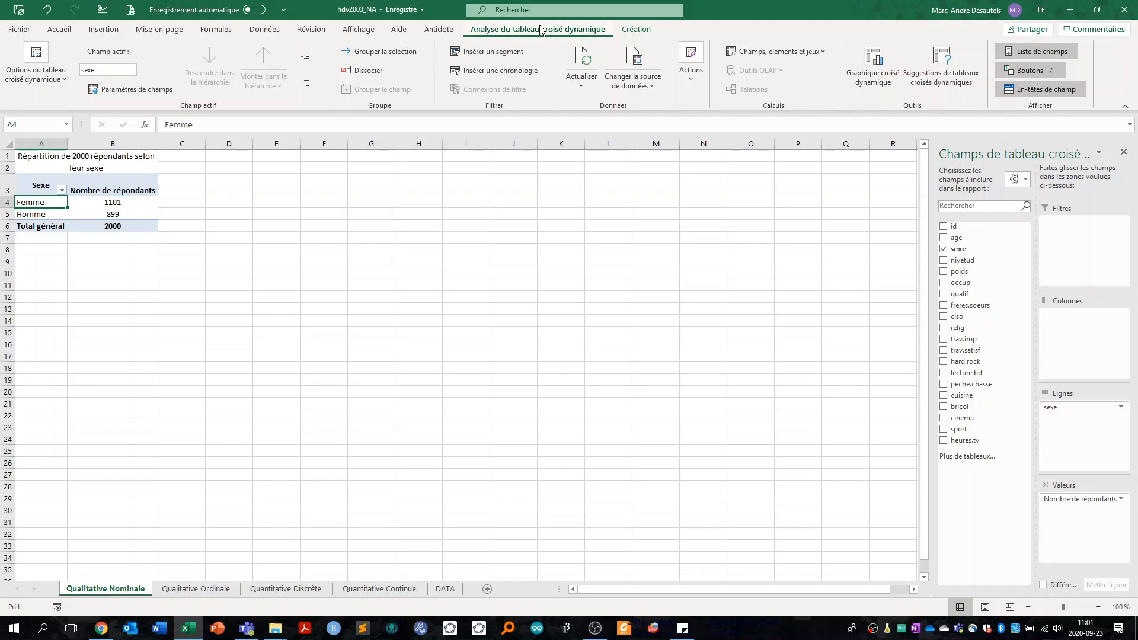
{"action": "left_click", "coordinate": [874, 94]}
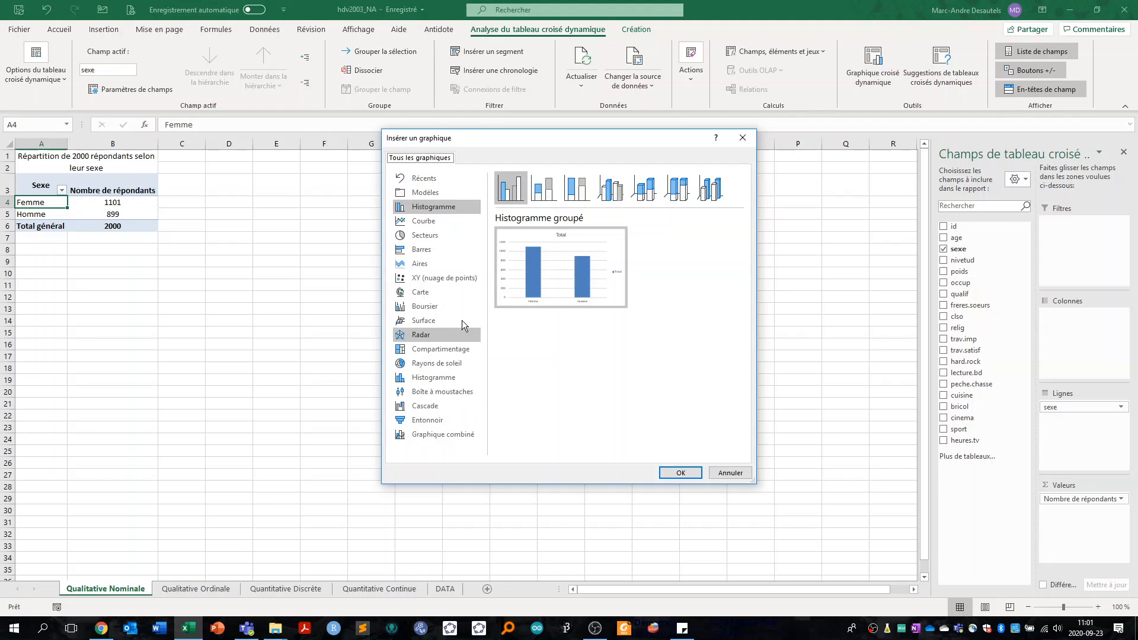
{"action": "left_click", "coordinate": [449, 236]}
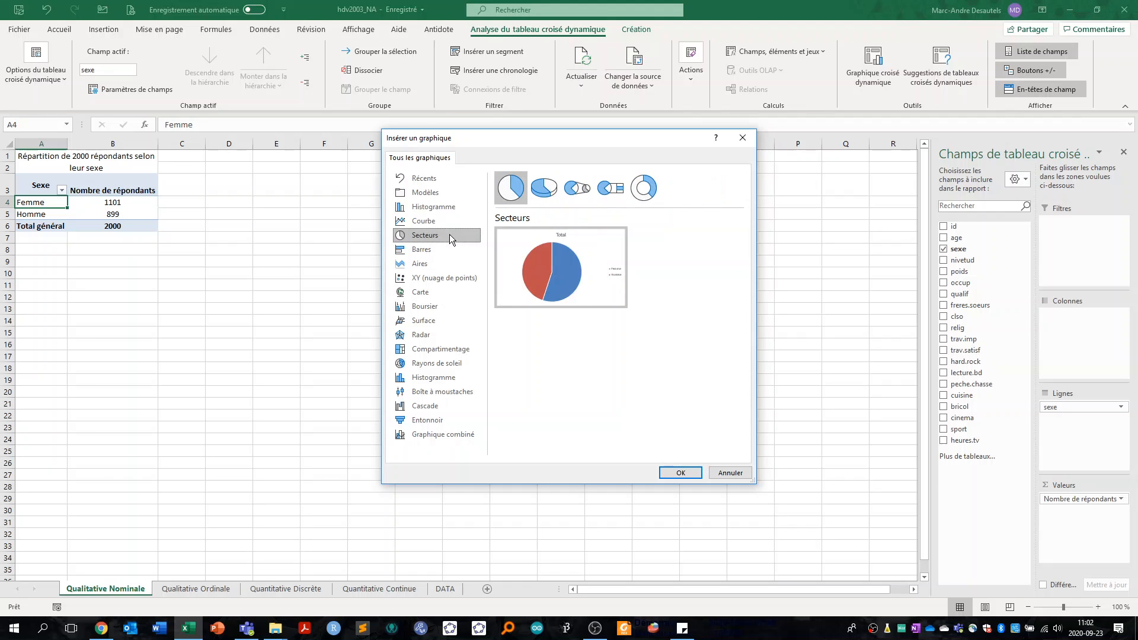
{"action": "mouse_move", "coordinate": [604, 290]}
{"action": "left_click", "coordinate": [649, 195]}
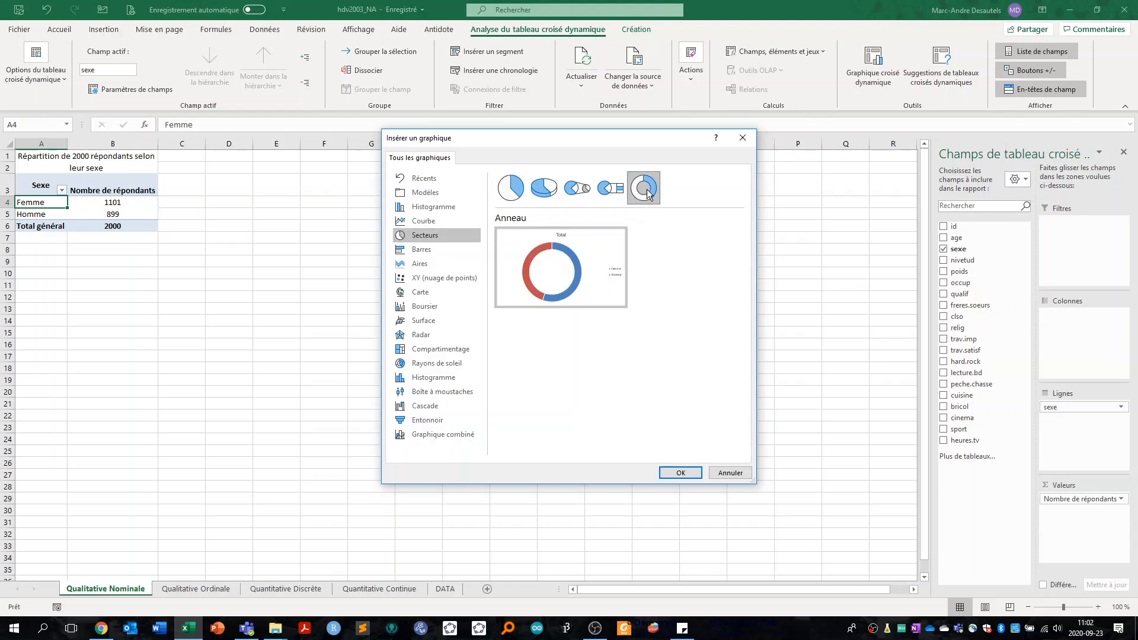
{"action": "left_click", "coordinate": [514, 191]}
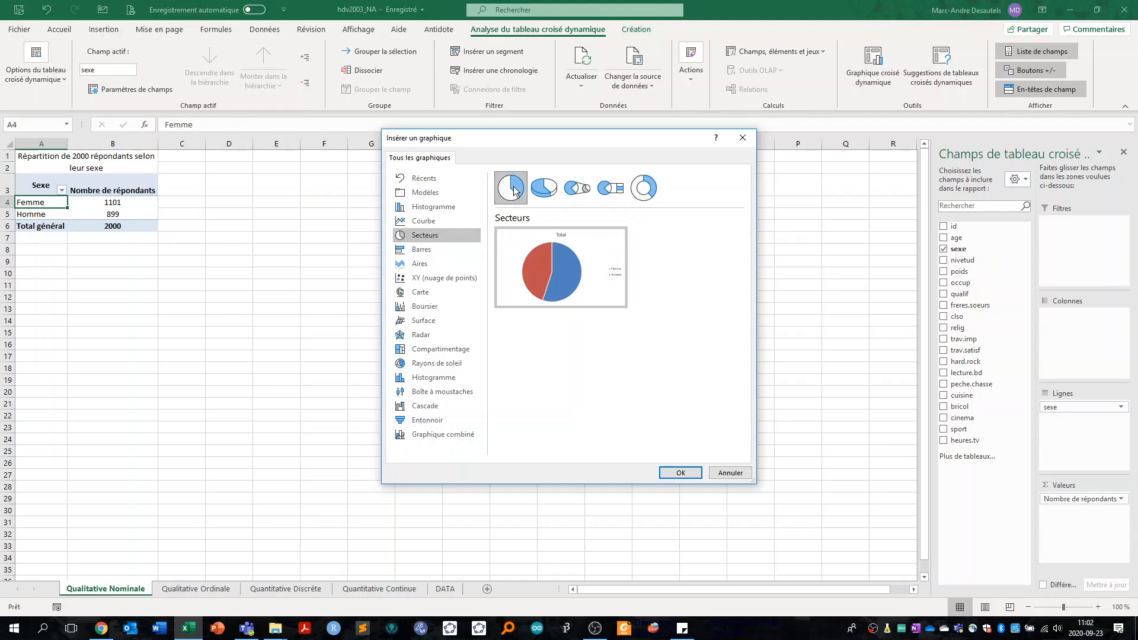
{"action": "left_click", "coordinate": [681, 472]}
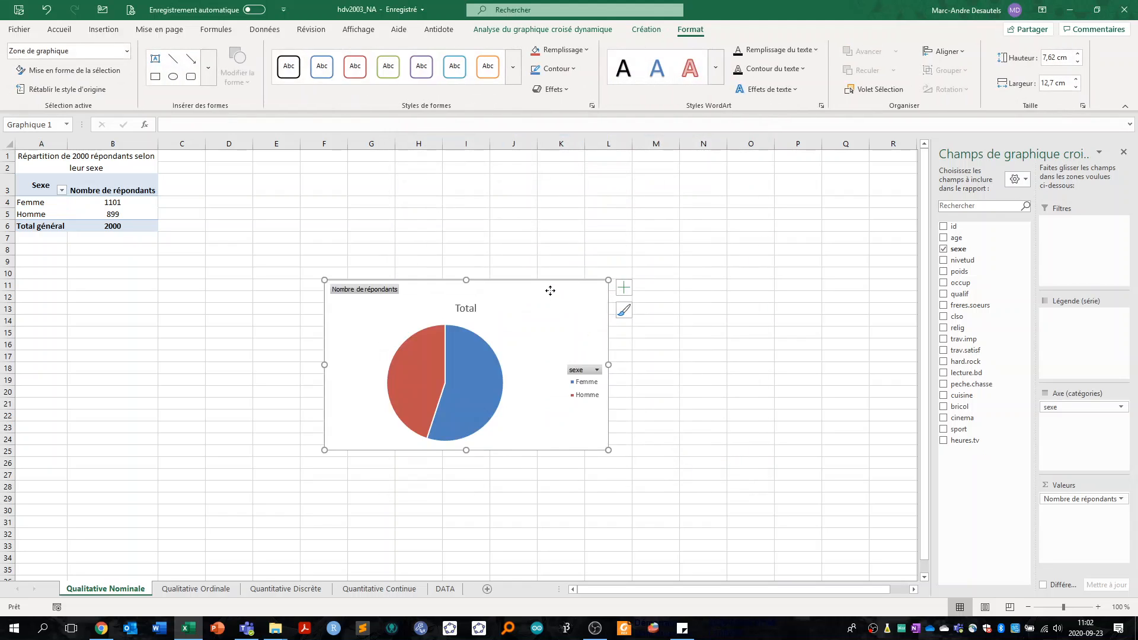
{"action": "left_click_drag", "start_coordinate": [550, 290], "coordinate": [429, 181]}
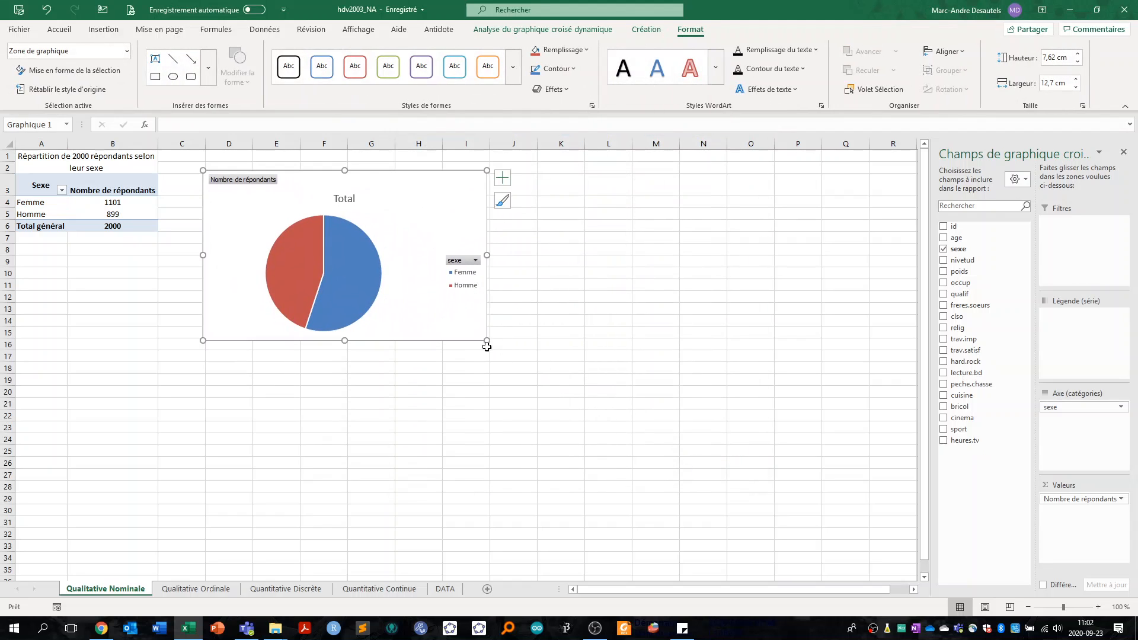
{"action": "left_click_drag", "start_coordinate": [487, 340], "coordinate": [618, 470]}
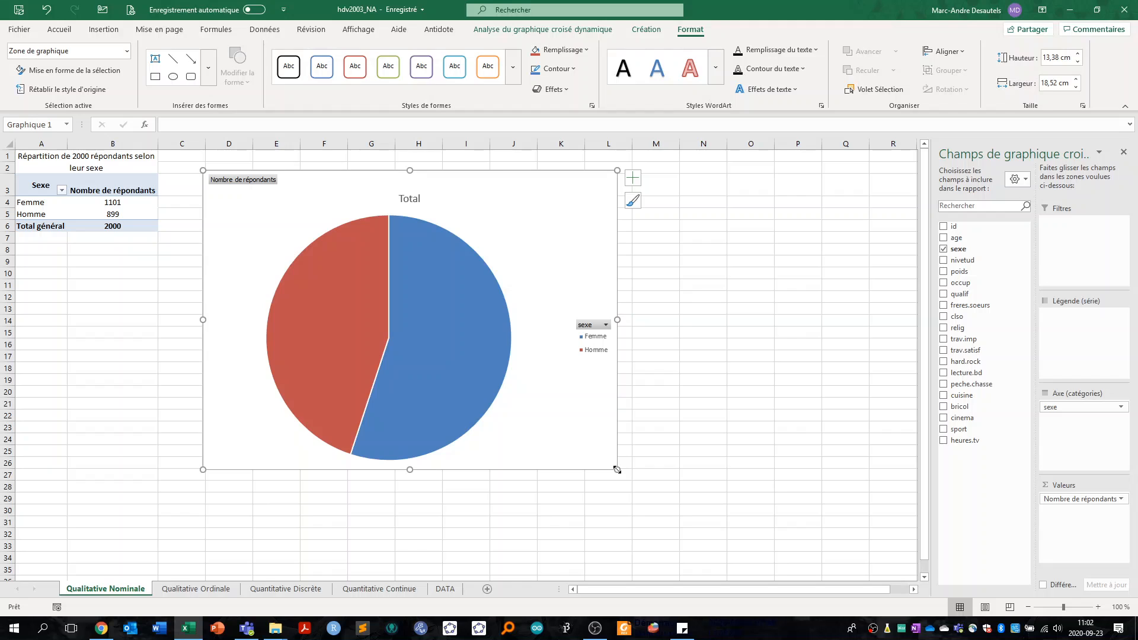
Step: Replace the pie chart's title with "Répartition de 2000 répondants selon leur sexe"
{"action": "left_click", "coordinate": [420, 200]}
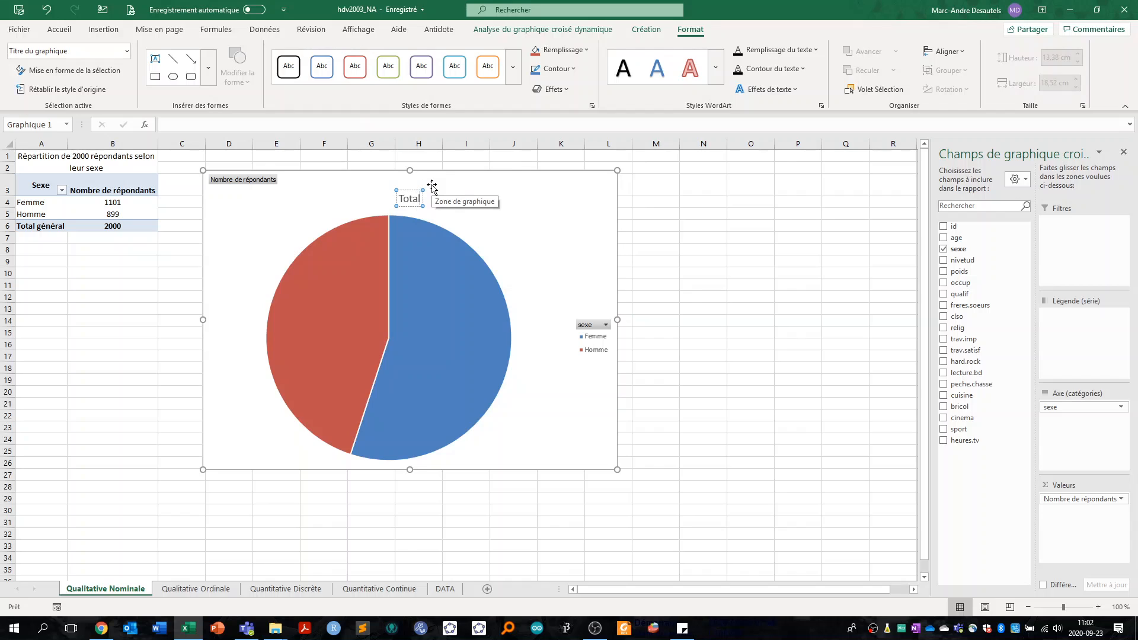
{"action": "key", "text": "BackSpace"}
{"action": "key", "text": "BackSpace"}
{"action": "key", "text": "BackSpace"}
{"action": "key", "text": "BackSpace"}
{"action": "key", "text": "BackSpace"}
{"action": "type", "text": "Répartition de 2000"}
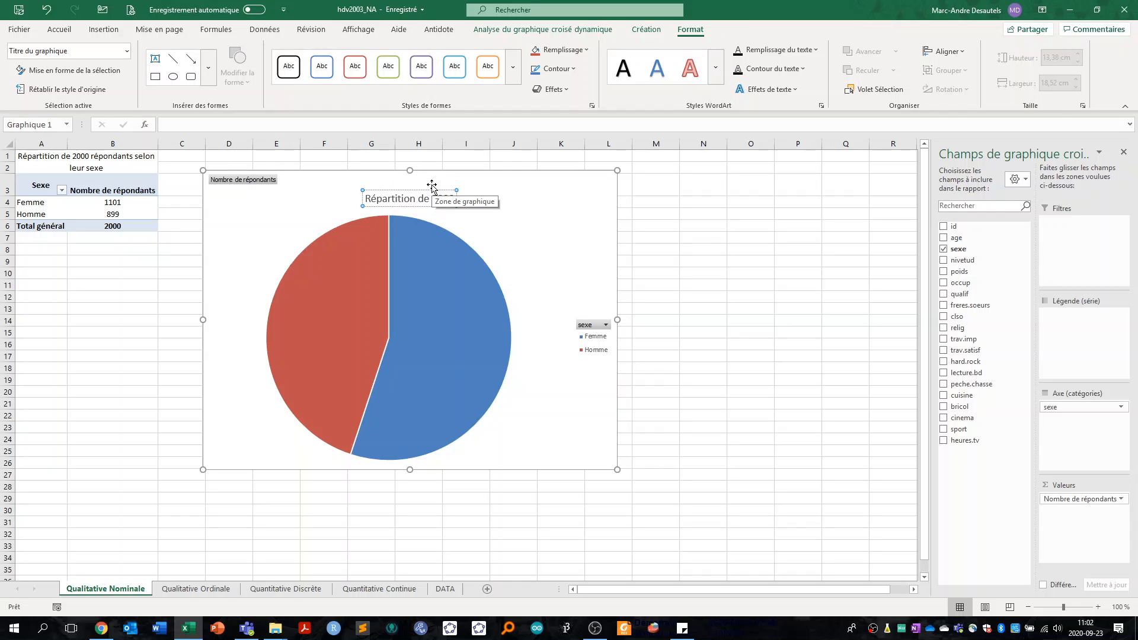
{"action": "type", "text": " répondants selon leur sexe"}
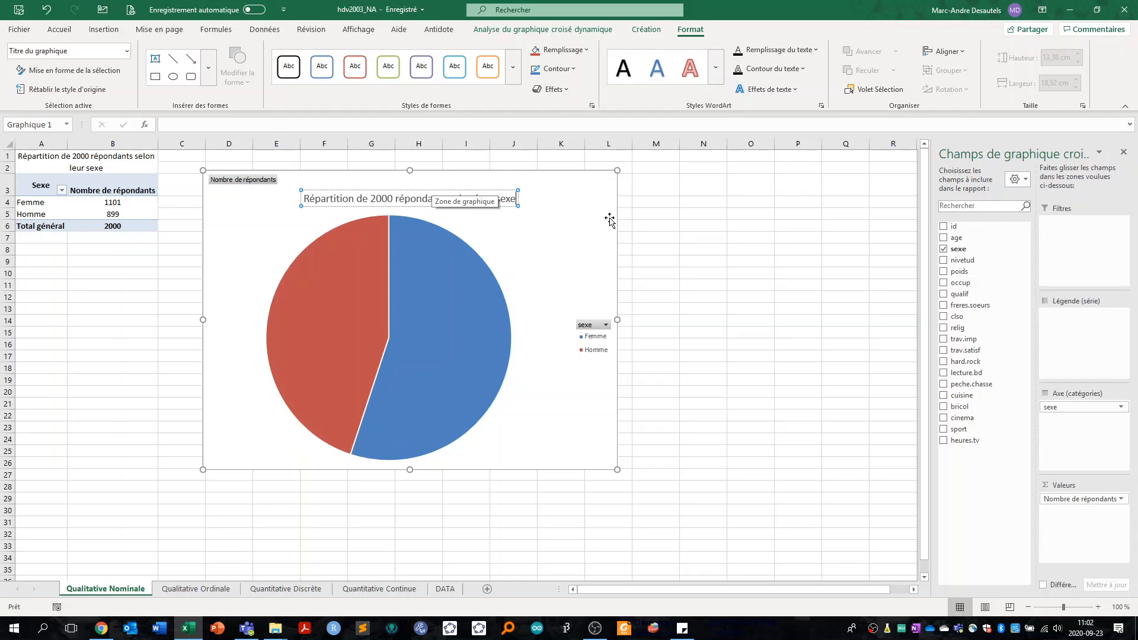
{"action": "left_click", "coordinate": [606, 219]}
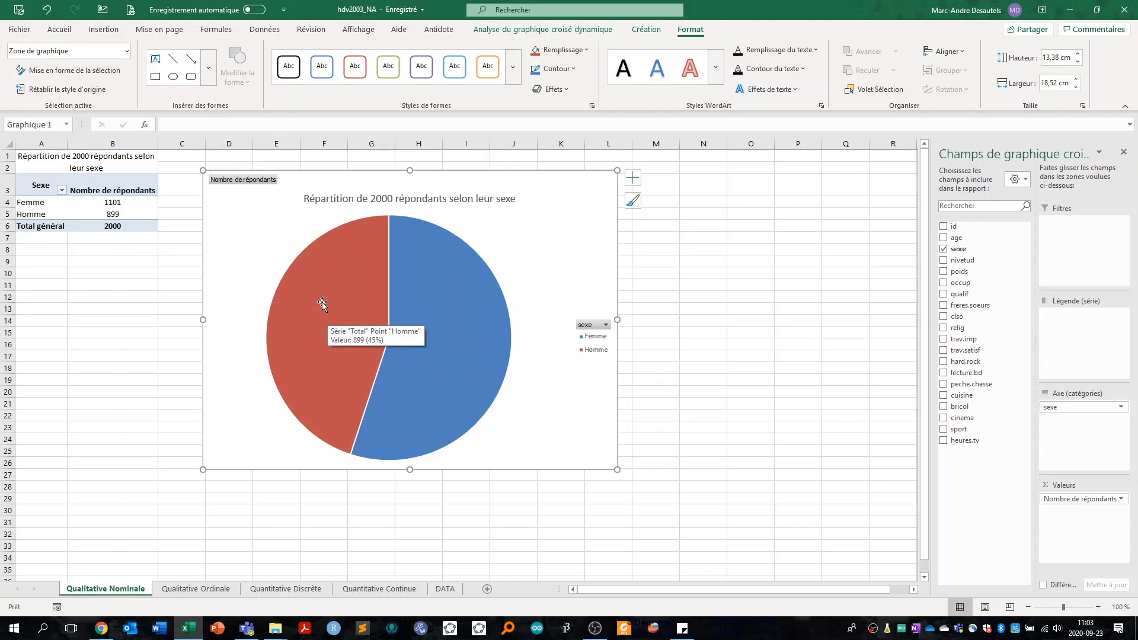
Step: Add data labels to the pie chart's slices
{"action": "left_click", "coordinate": [633, 181]}
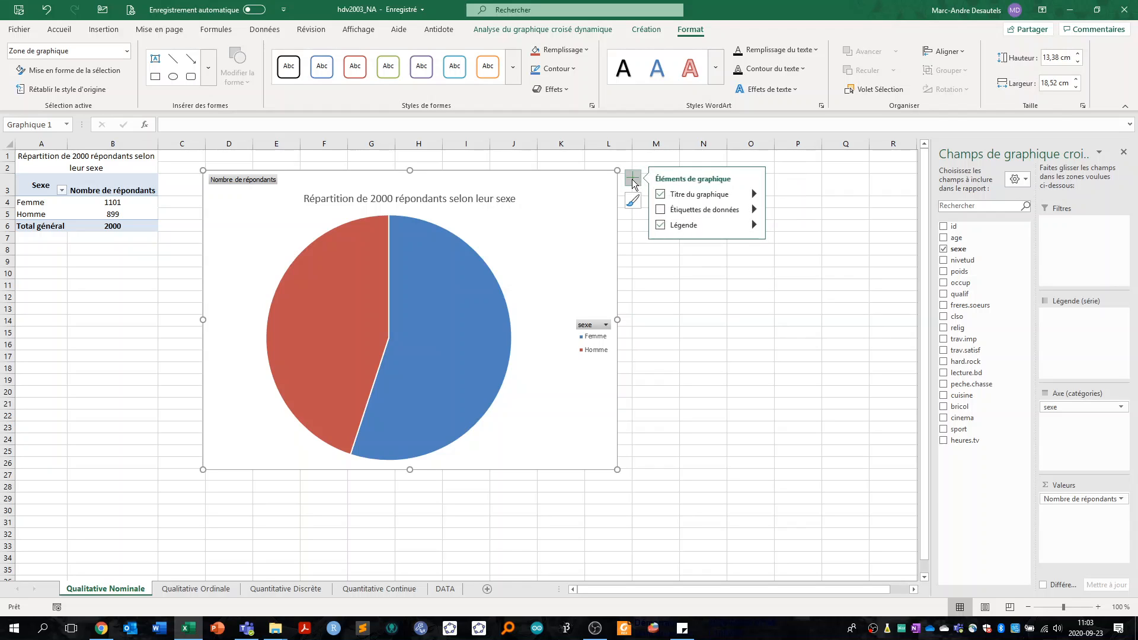
{"action": "left_click", "coordinate": [660, 210]}
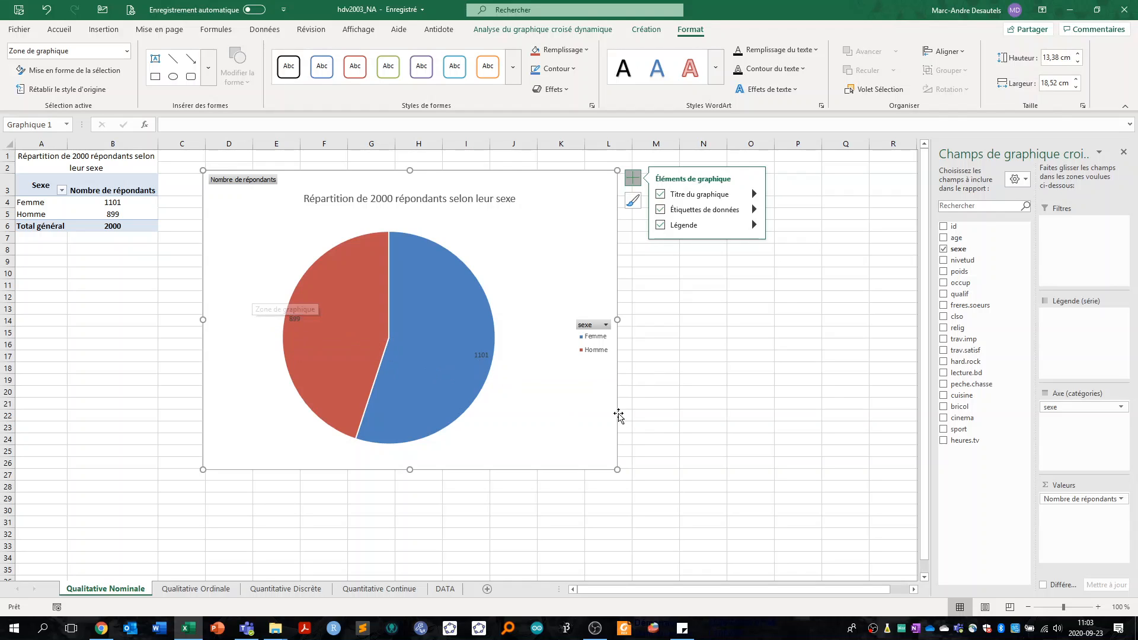
{"action": "left_click", "coordinate": [695, 391]}
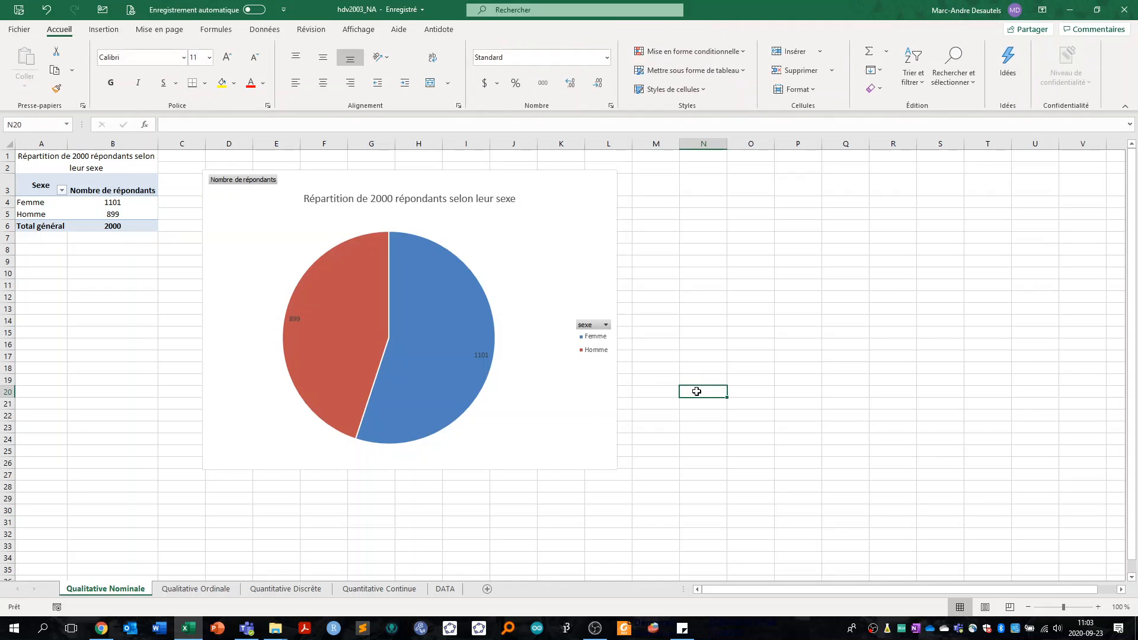
Step: Show the Nombre de répondants values of the Sexe pivot table as % du total général
{"action": "left_click", "coordinate": [112, 203]}
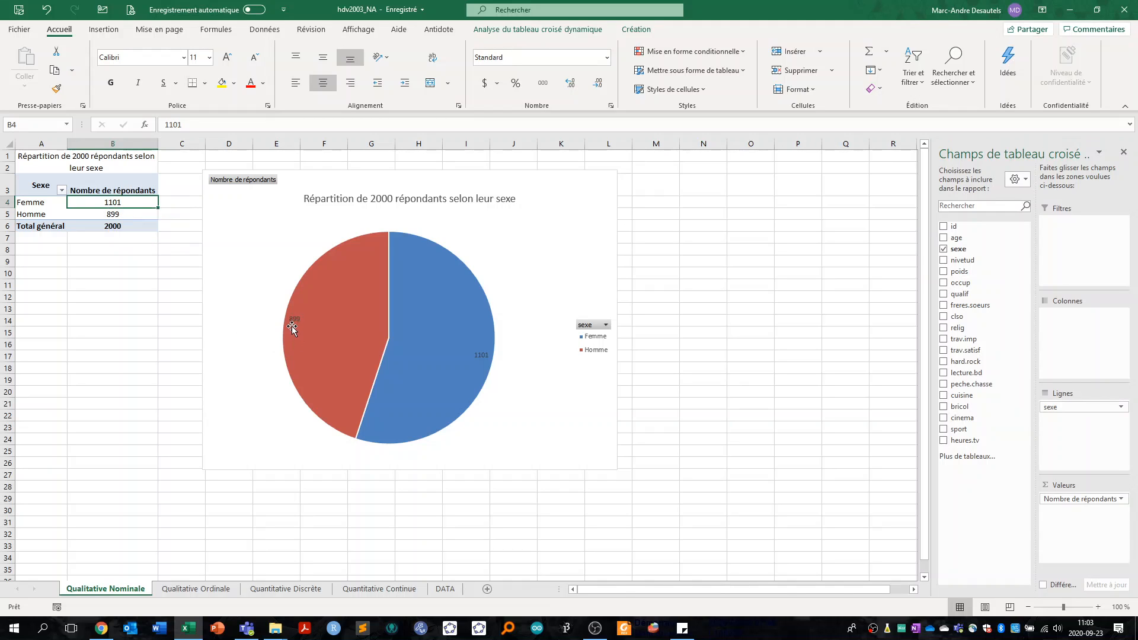
{"action": "mouse_move", "coordinate": [483, 363]}
{"action": "left_click", "coordinate": [1121, 500]}
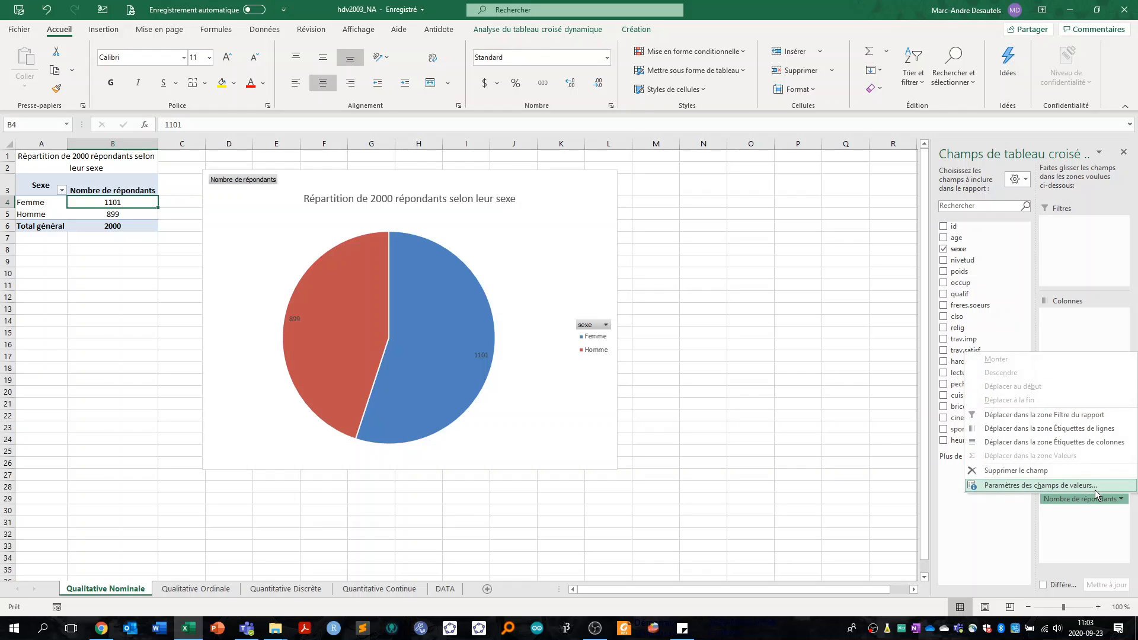
{"action": "left_click", "coordinate": [1094, 485]}
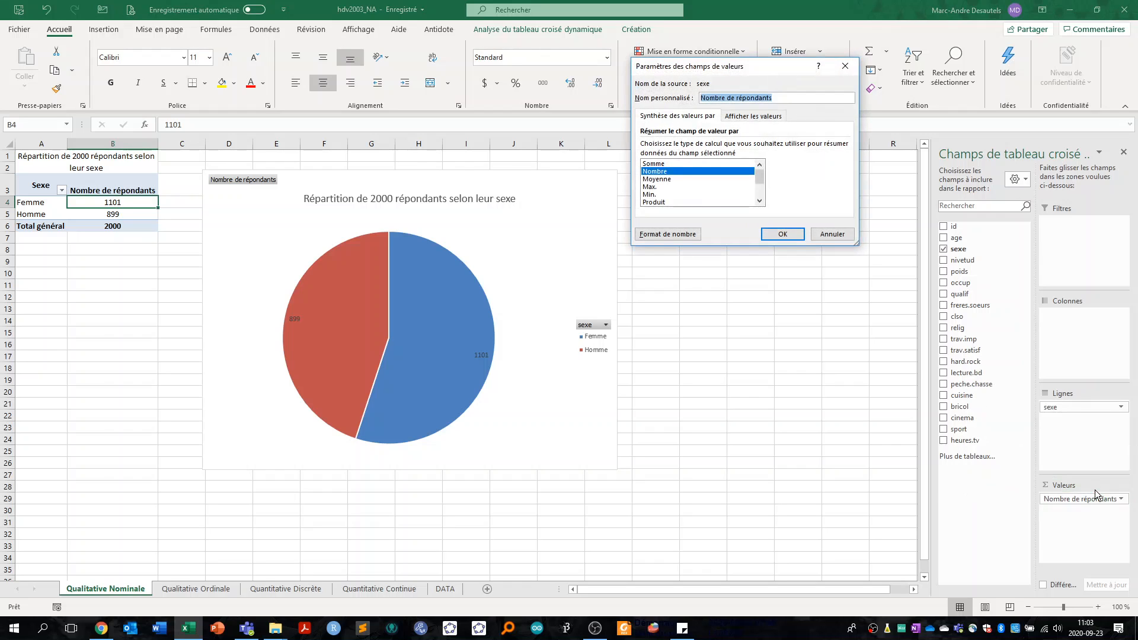
{"action": "left_click", "coordinate": [768, 119]}
{"action": "left_click", "coordinate": [844, 146]}
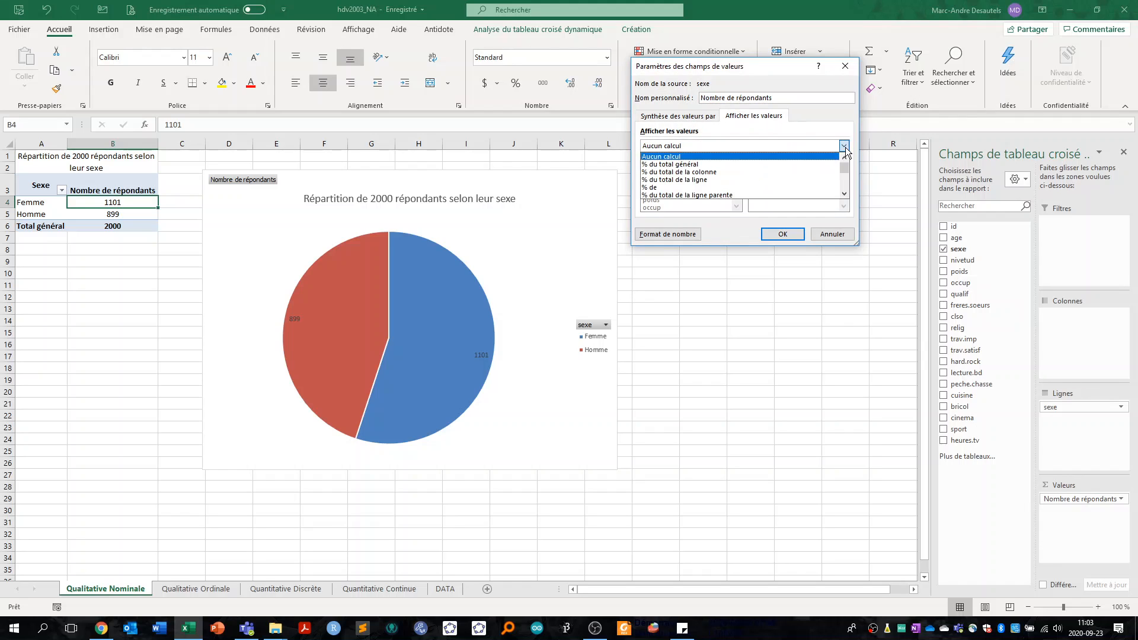
{"action": "left_click", "coordinate": [798, 162]}
{"action": "left_click", "coordinate": [789, 237]}
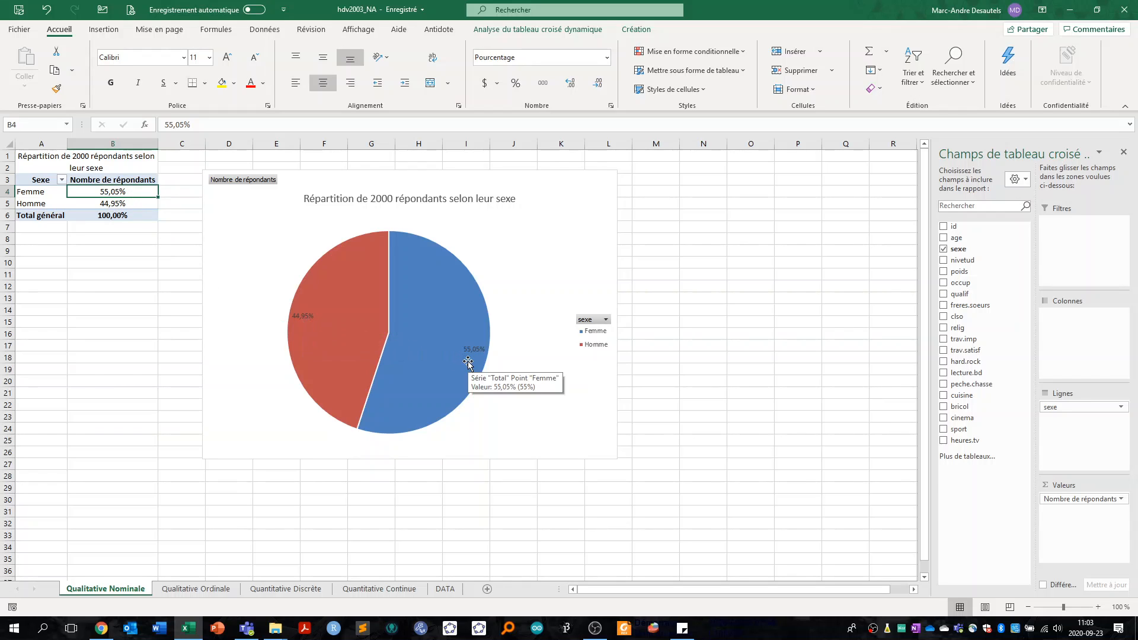
{"action": "left_click", "coordinate": [744, 344]}
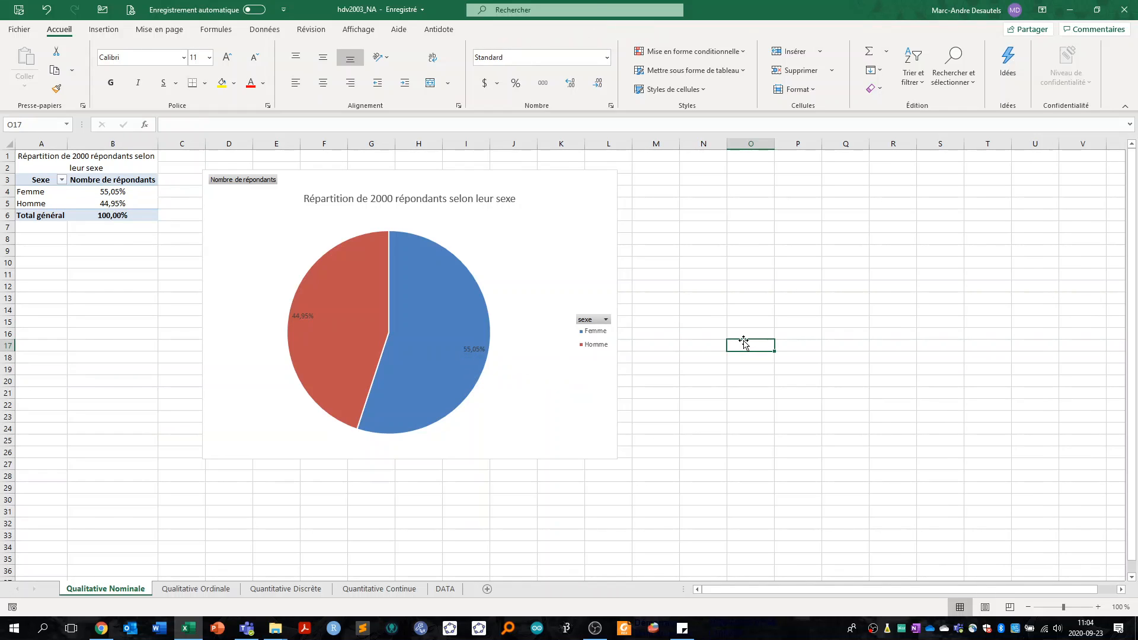
Step: Change the Sexe chart's type from pie to Anneau
{"action": "left_click", "coordinate": [562, 212]}
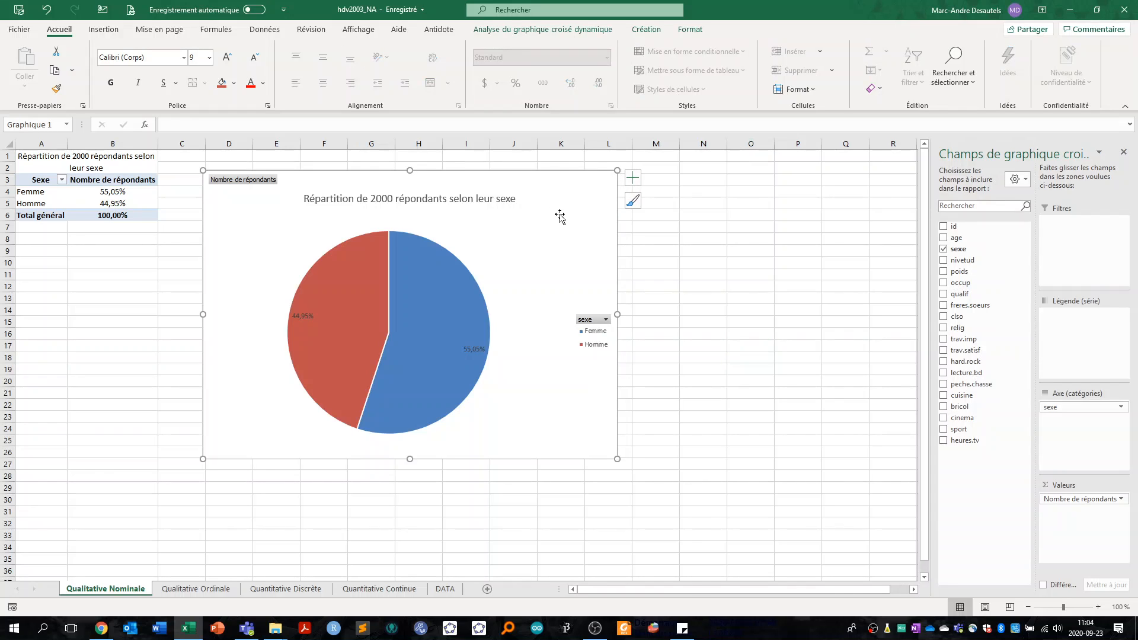
{"action": "left_click", "coordinate": [577, 32]}
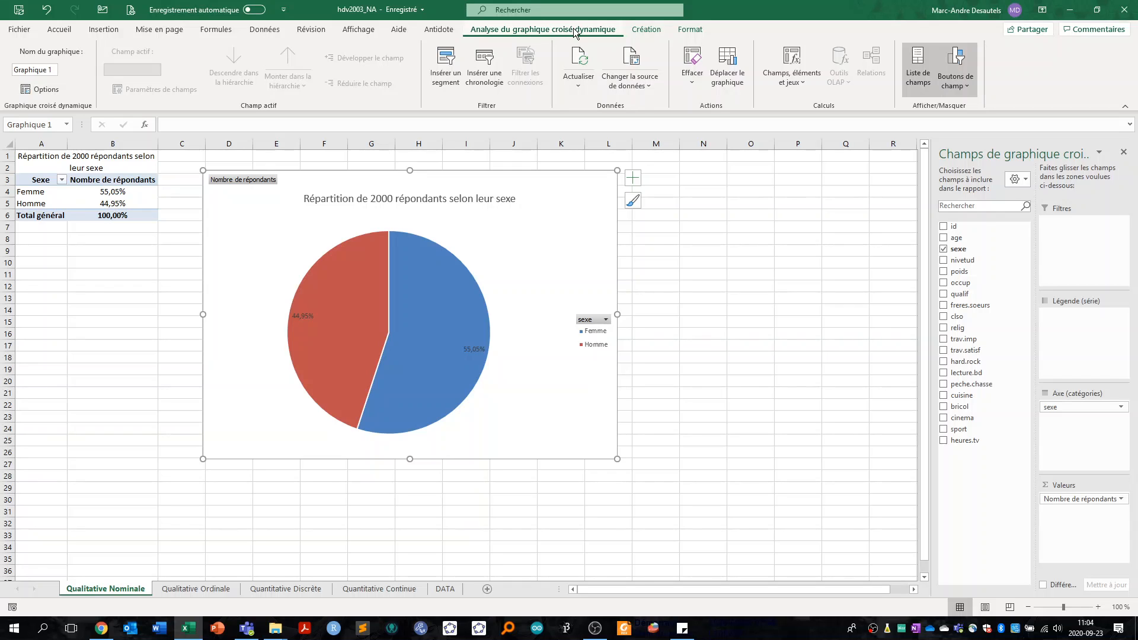
{"action": "left_click", "coordinate": [646, 31]}
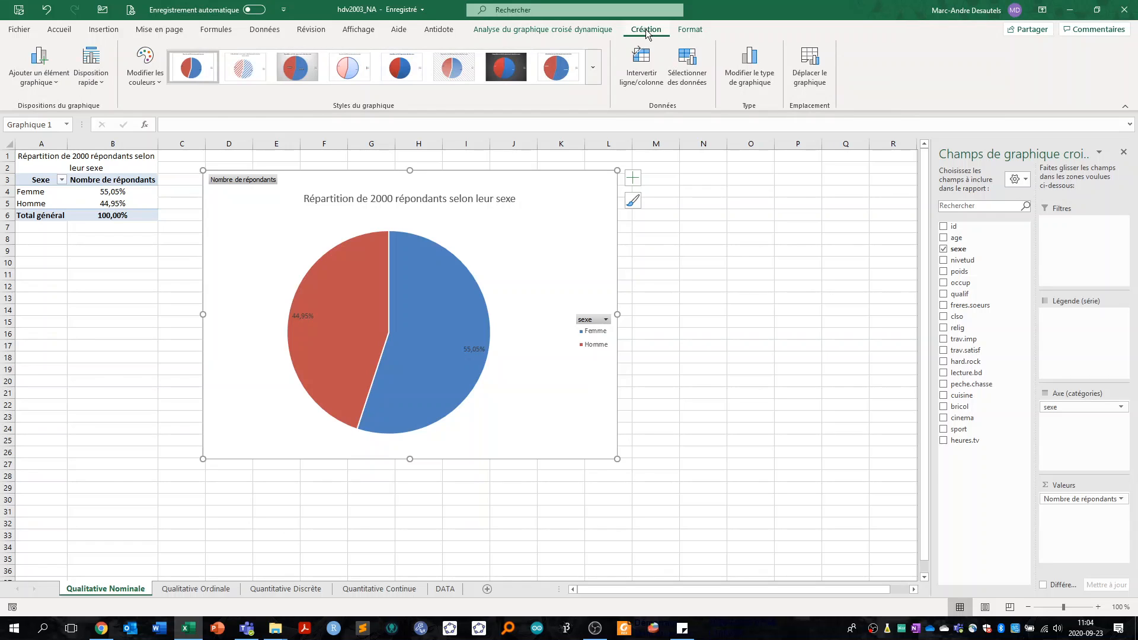
{"action": "left_click", "coordinate": [690, 31]}
{"action": "left_click", "coordinate": [650, 34]}
{"action": "left_click", "coordinate": [755, 77]}
{"action": "left_click", "coordinate": [646, 189]}
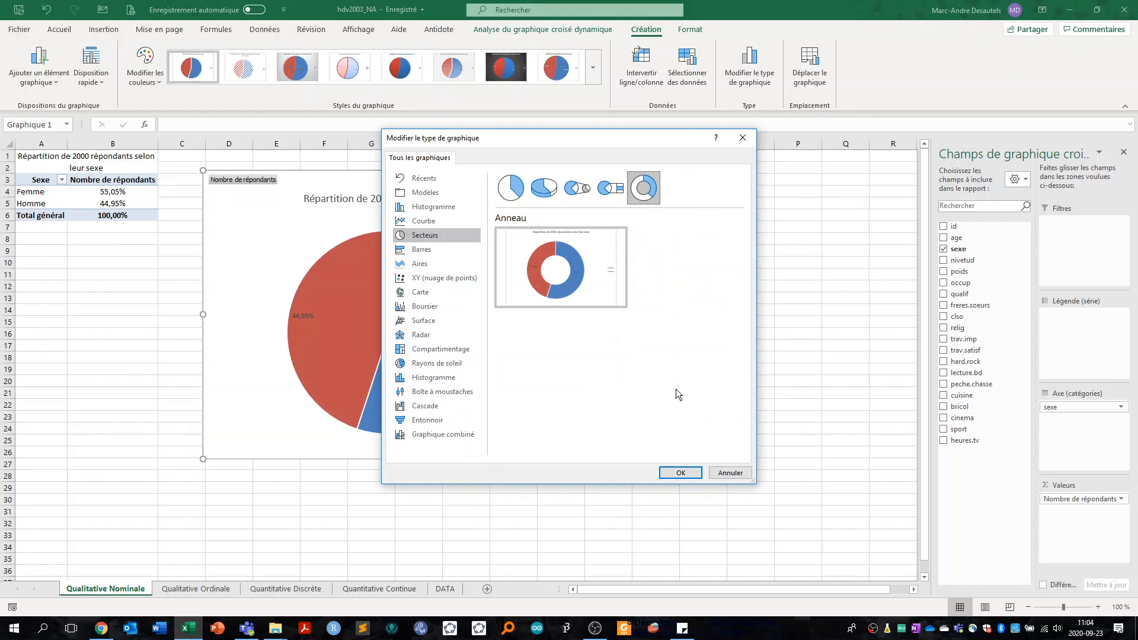
{"action": "left_click", "coordinate": [685, 472]}
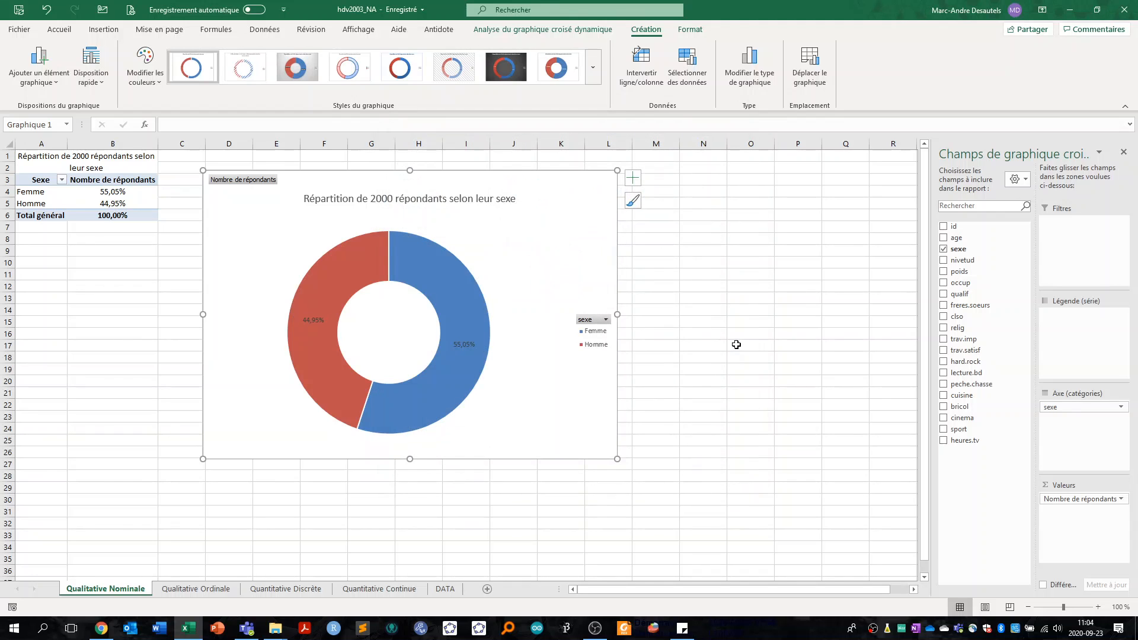
{"action": "mouse_move", "coordinate": [458, 390]}
Step: Insert a Histogramme groupé pivot chart on the Qualitative Ordinale sheet and enlarge it beside the table to about 15.2 × 19.4 cm
{"action": "left_click", "coordinate": [196, 589]}
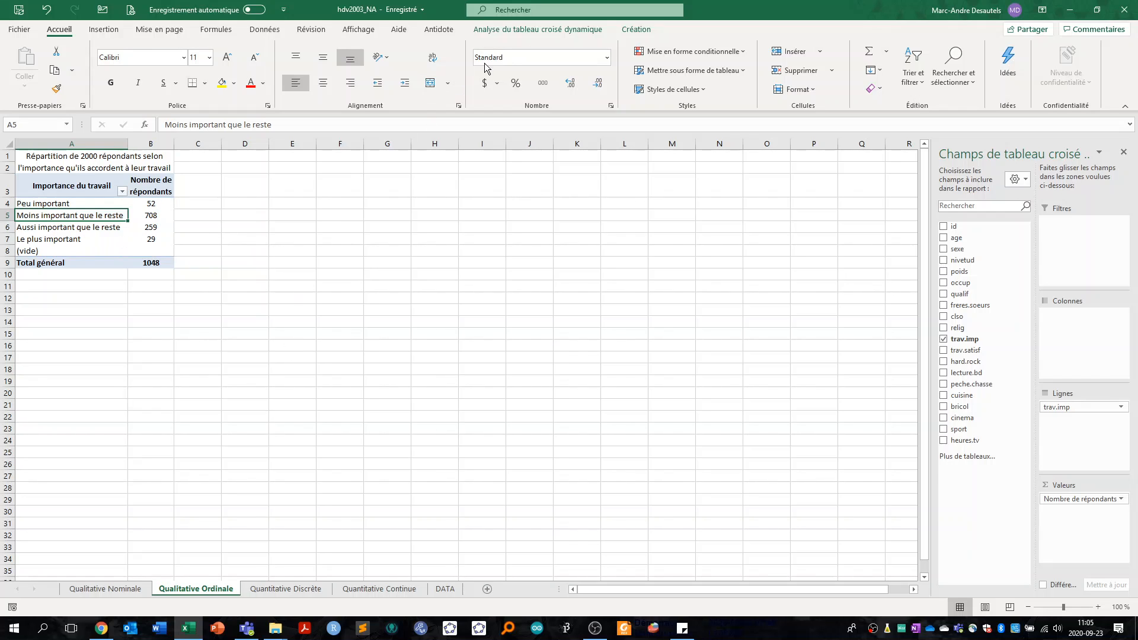
{"action": "left_click", "coordinate": [554, 31]}
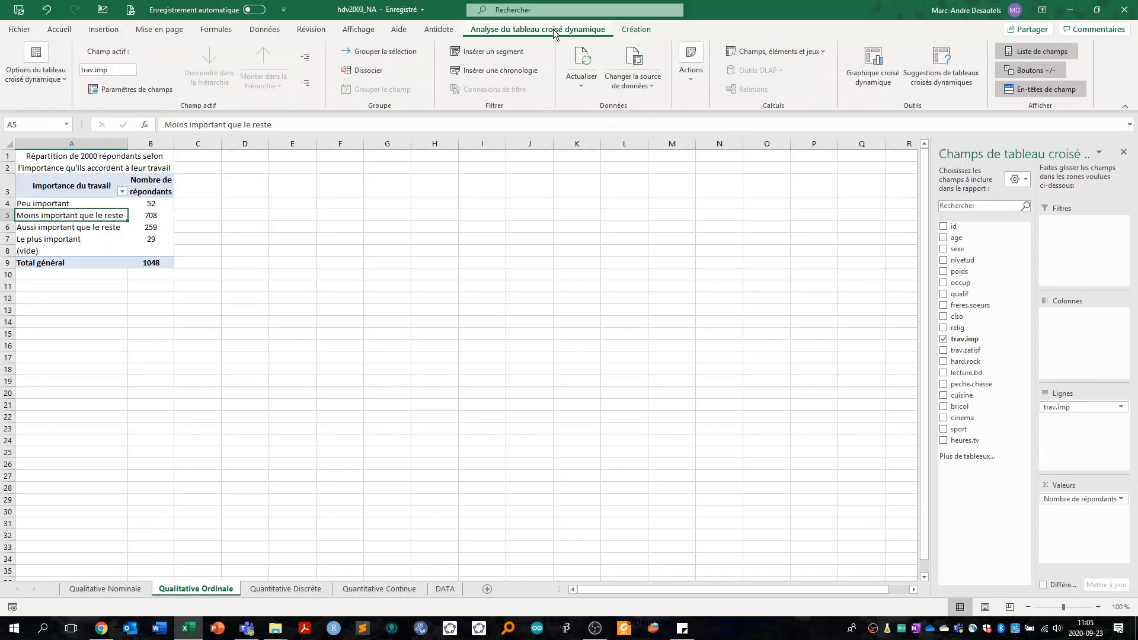
{"action": "left_click", "coordinate": [880, 91]}
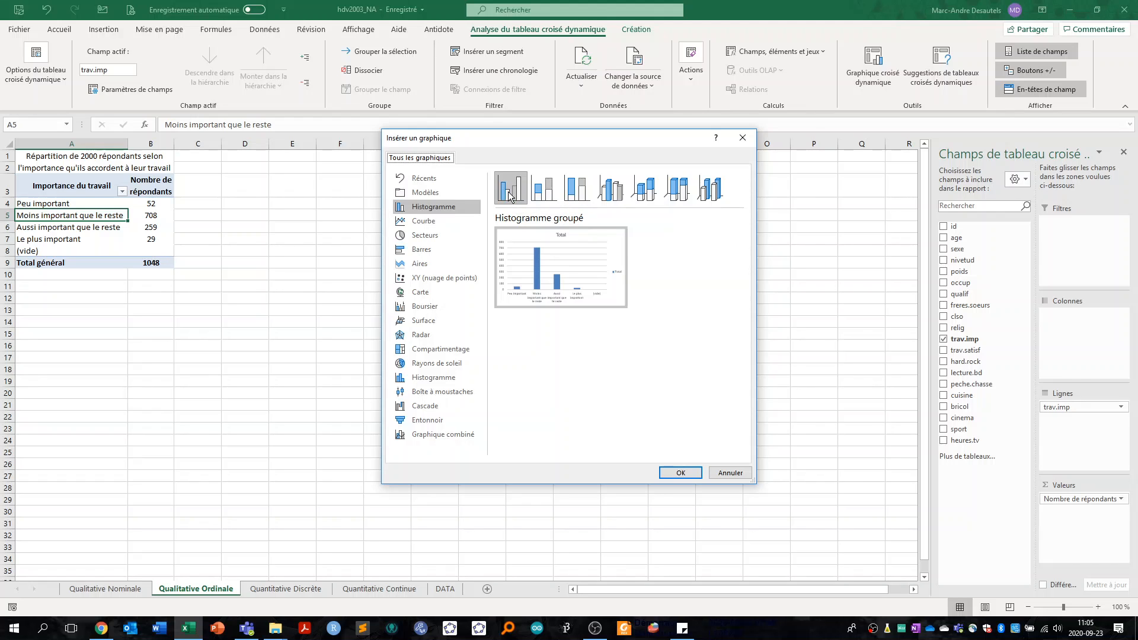
{"action": "left_click", "coordinate": [682, 473]}
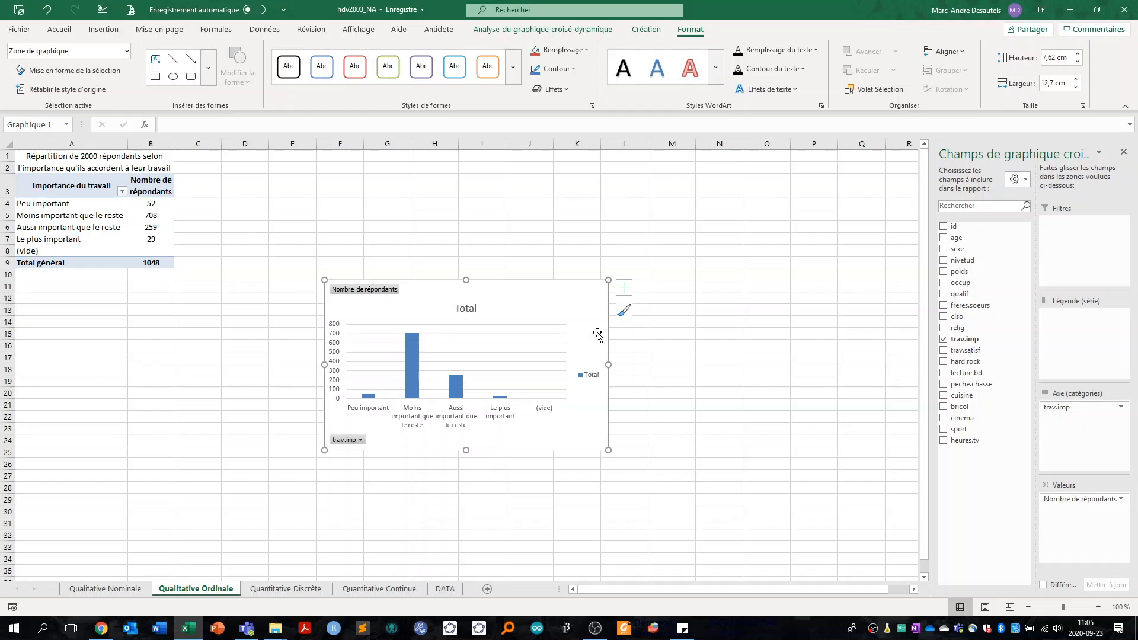
{"action": "left_click_drag", "start_coordinate": [541, 294], "coordinate": [439, 174]}
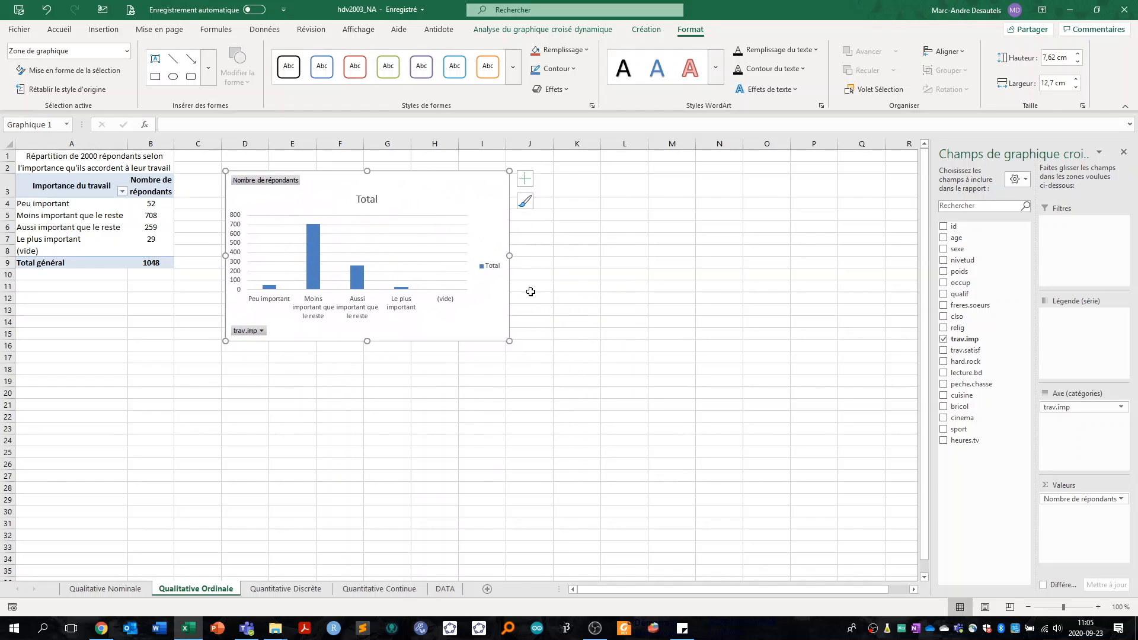
{"action": "left_click_drag", "start_coordinate": [510, 340], "coordinate": [660, 510]}
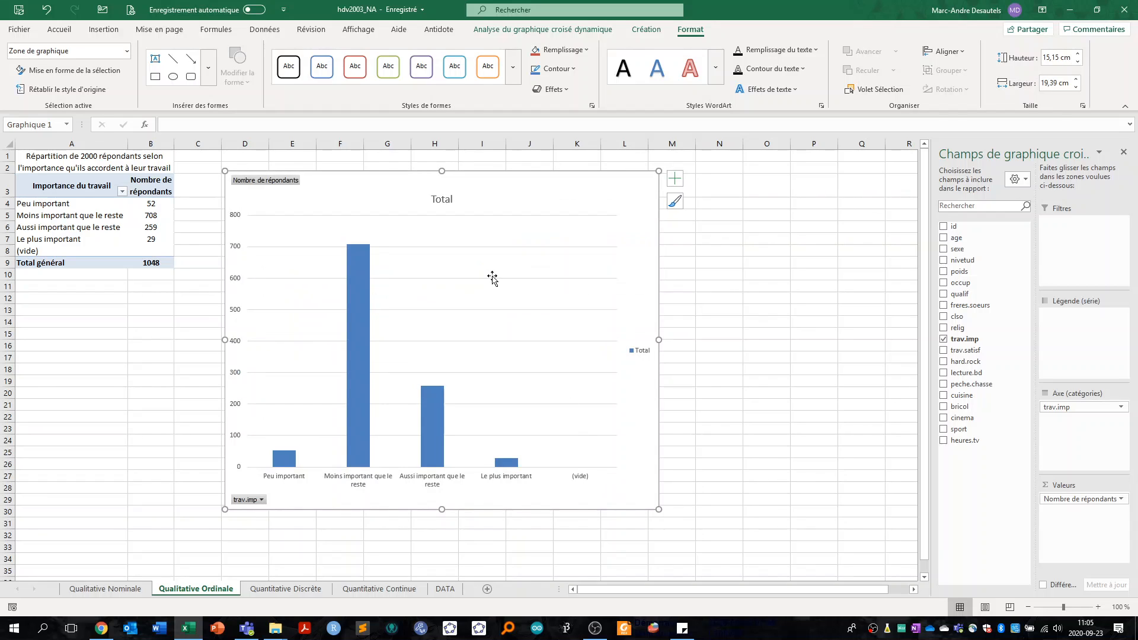
Step: Set the chart's title to "Répartition de 2000 répondants selon l'importance qu'ils accordent à leur travail"
{"action": "left_click", "coordinate": [452, 204]}
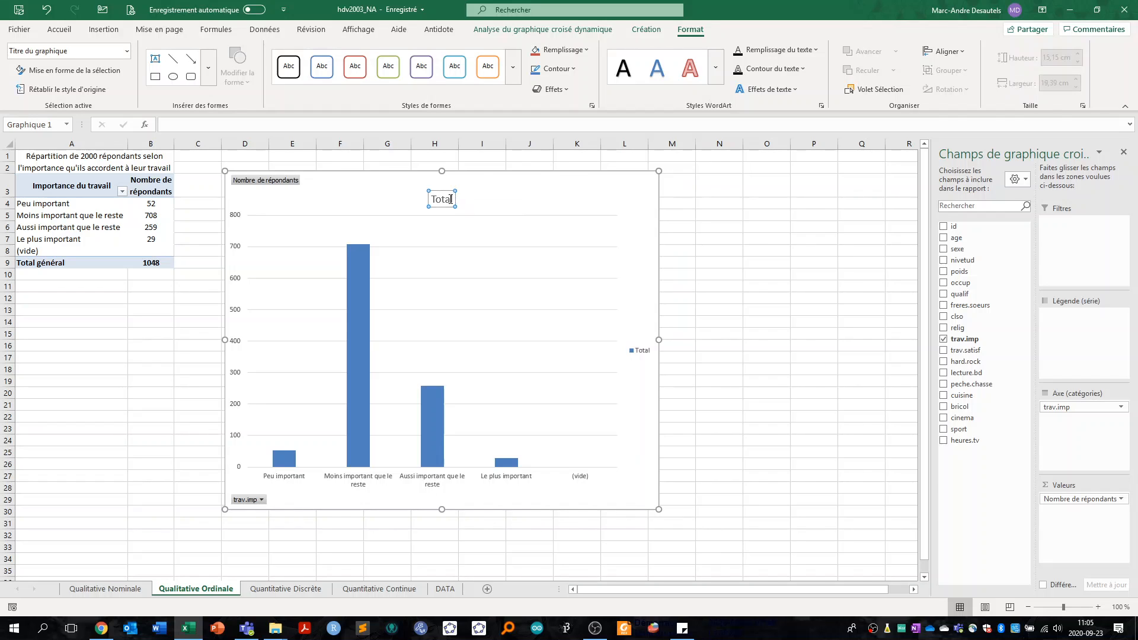
{"action": "double_click", "coordinate": [450, 202]}
{"action": "type", "text": "Répartition"}
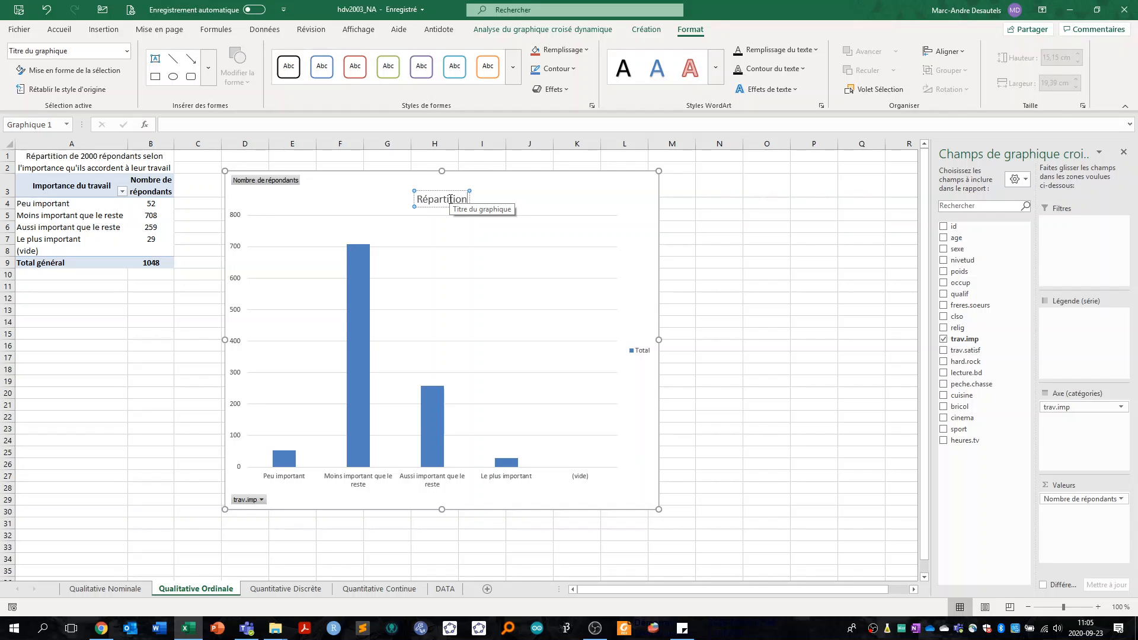
{"action": "type", "text": " de 200"}
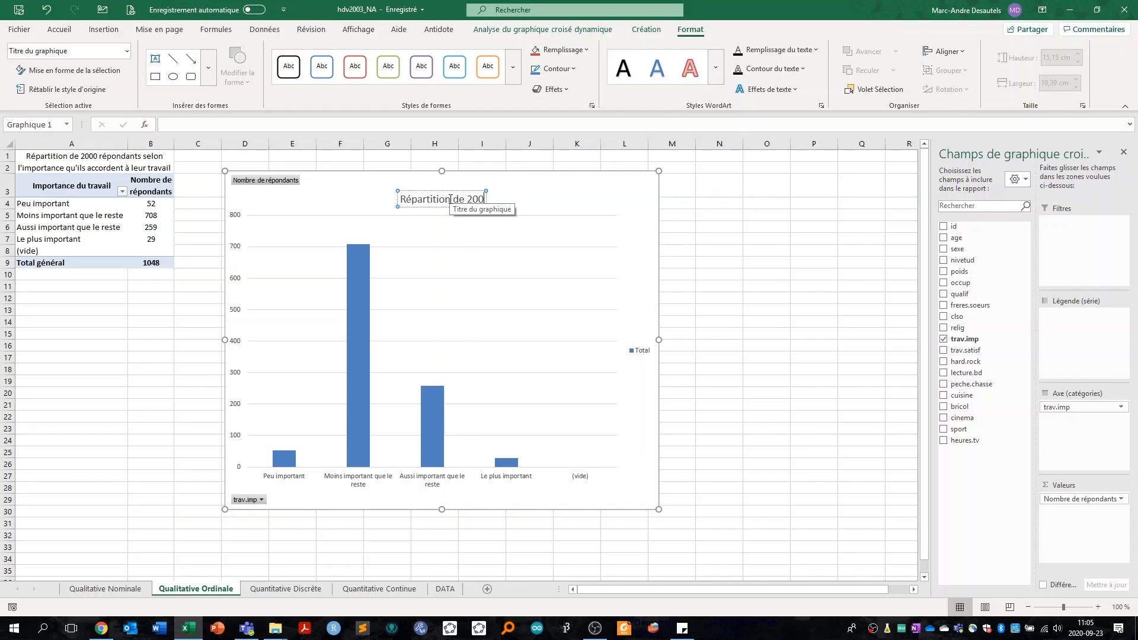
{"action": "type", "text": "0 réponda"}
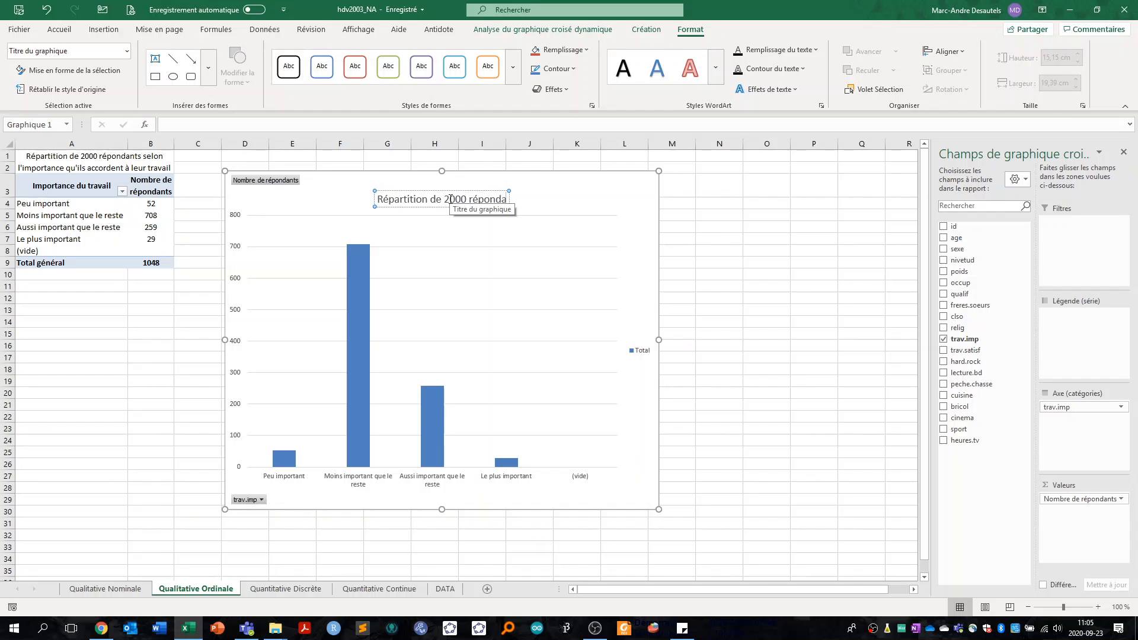
{"action": "type", "text": "nts selon"}
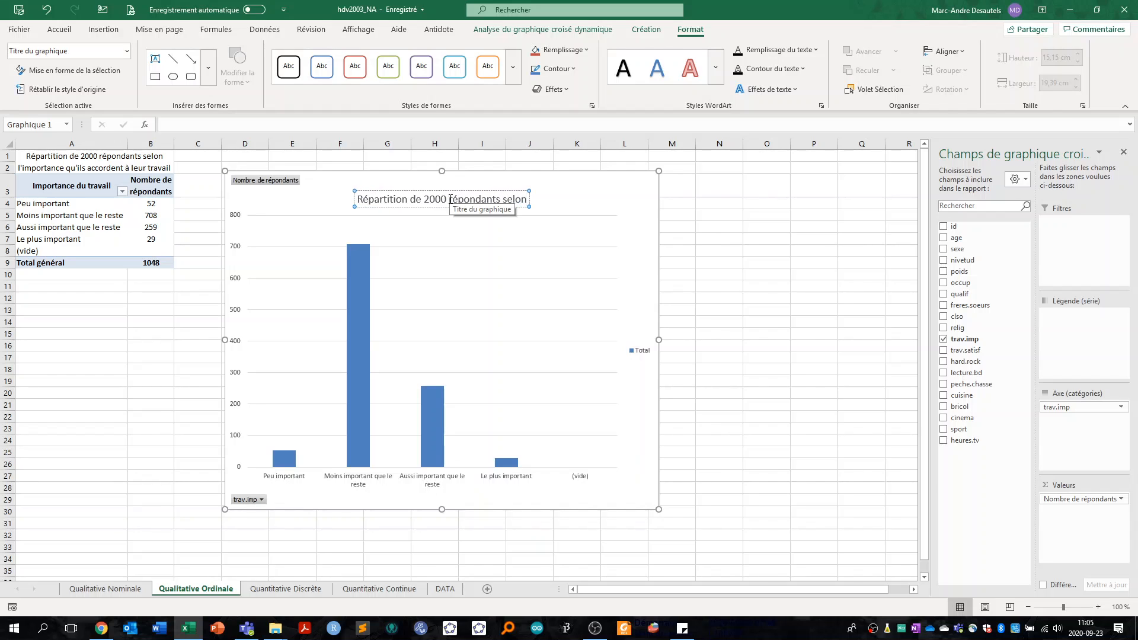
{"action": "type", "text": " l'importamn"}
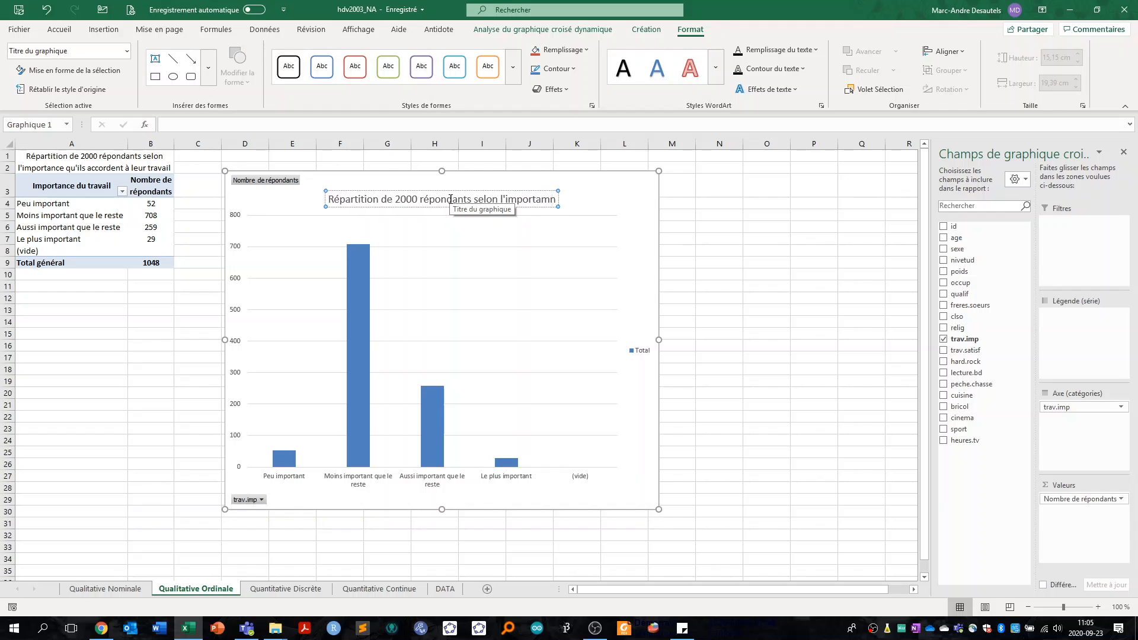
{"action": "type", "text": "ce"}
{"action": "key", "text": "BackSpace"}
{"action": "key", "text": "BackSpace"}
{"action": "key", "text": "BackSpace"}
{"action": "key", "text": "BackSpace"}
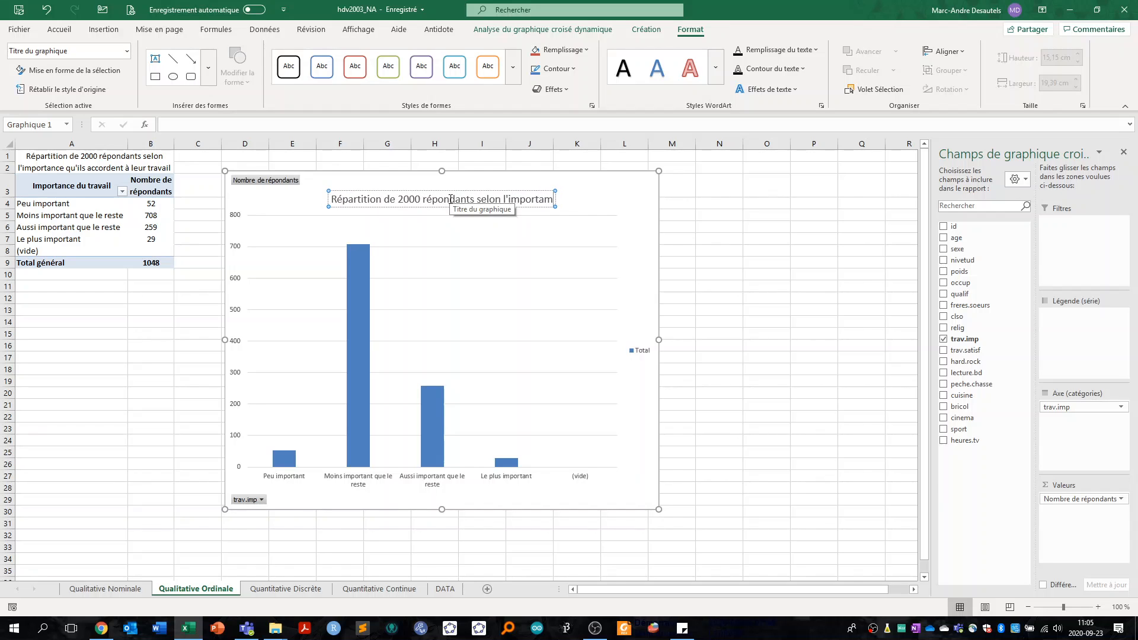
{"action": "type", "text": "nce qu'il"}
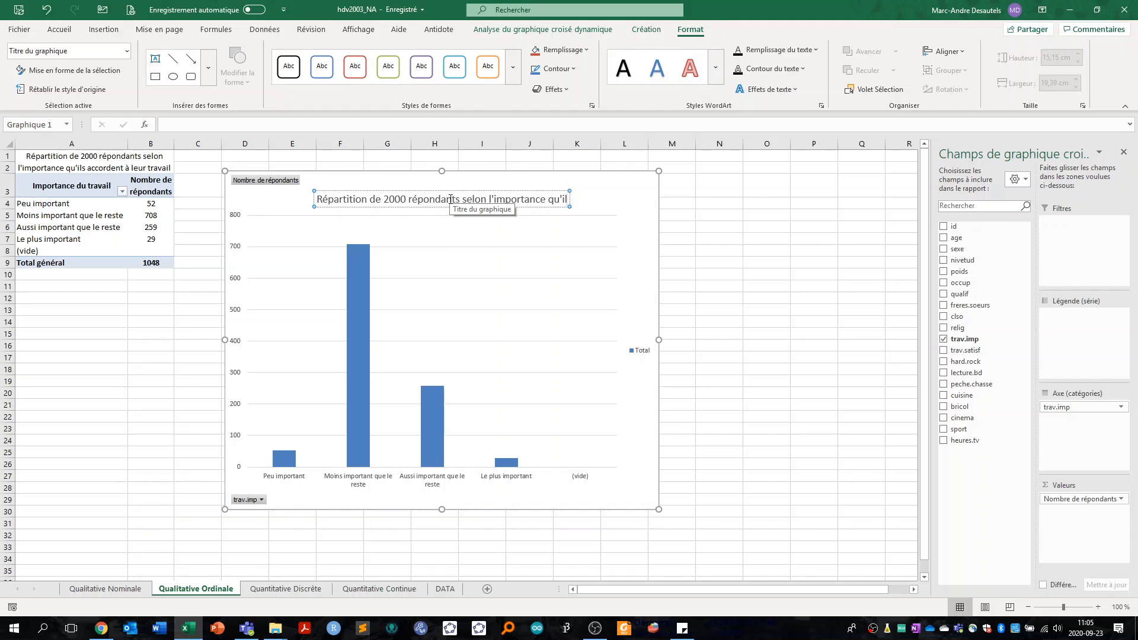
{"action": "type", "text": "s accordent à"}
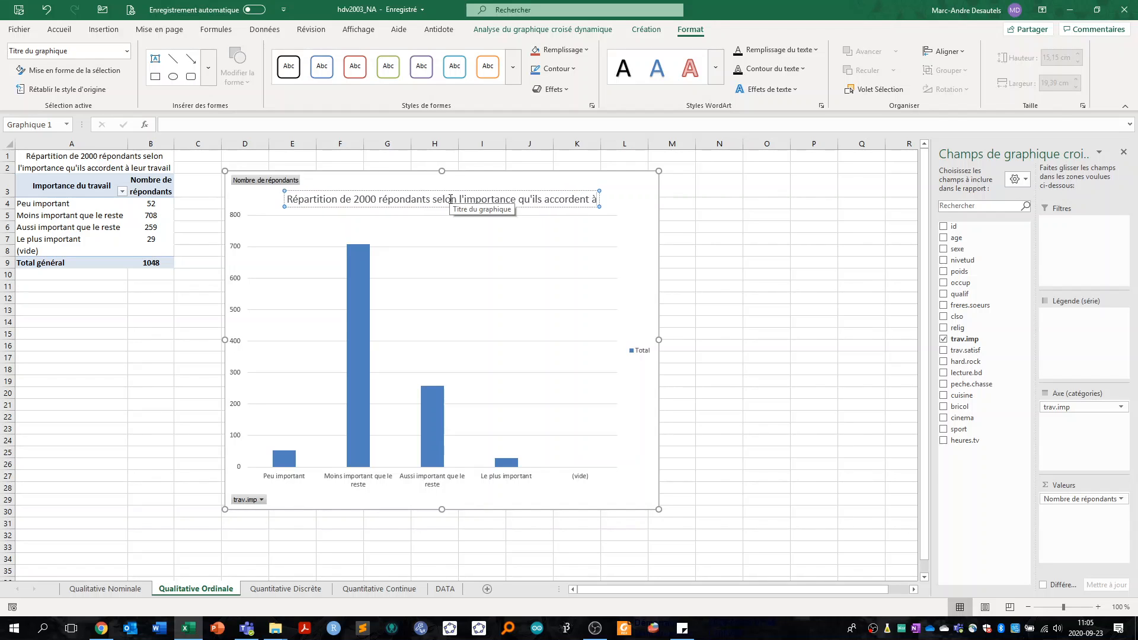
{"action": "type", "text": " leur travail"}
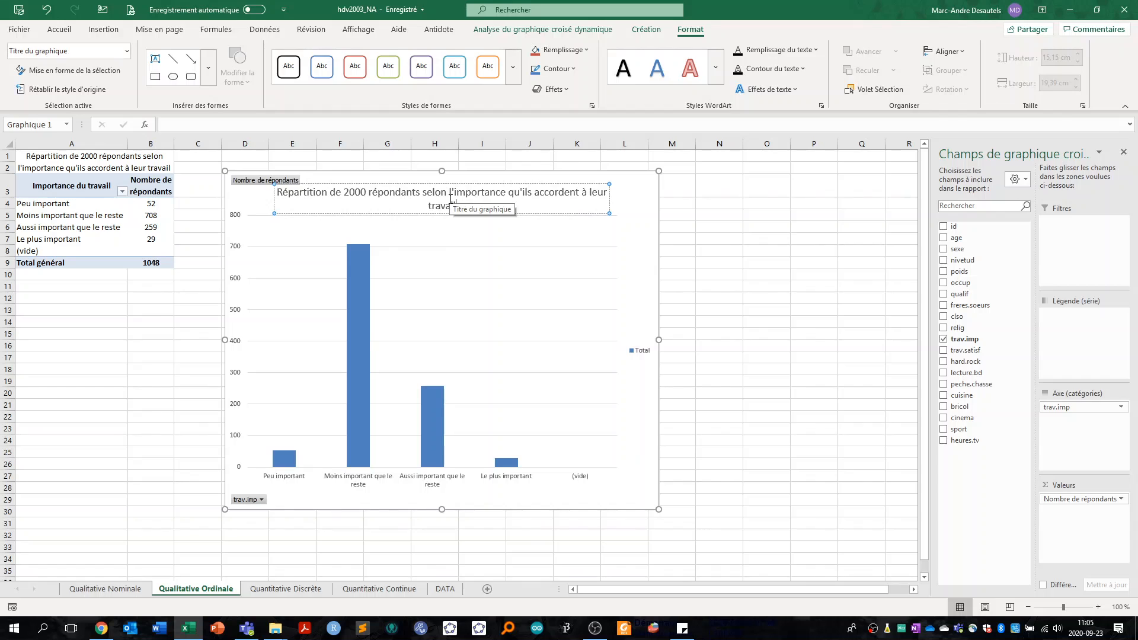
{"action": "left_click", "coordinate": [650, 201]}
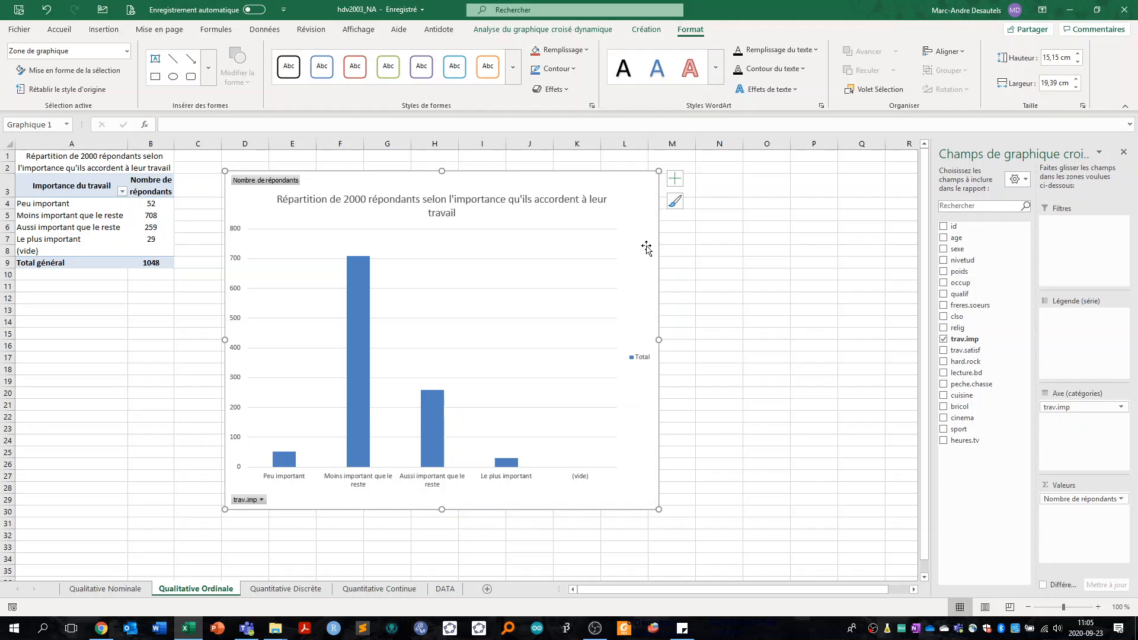
Step: Delete the Total legend from the column chart on the Qualitative Ordinale sheet
{"action": "left_click", "coordinate": [645, 360]}
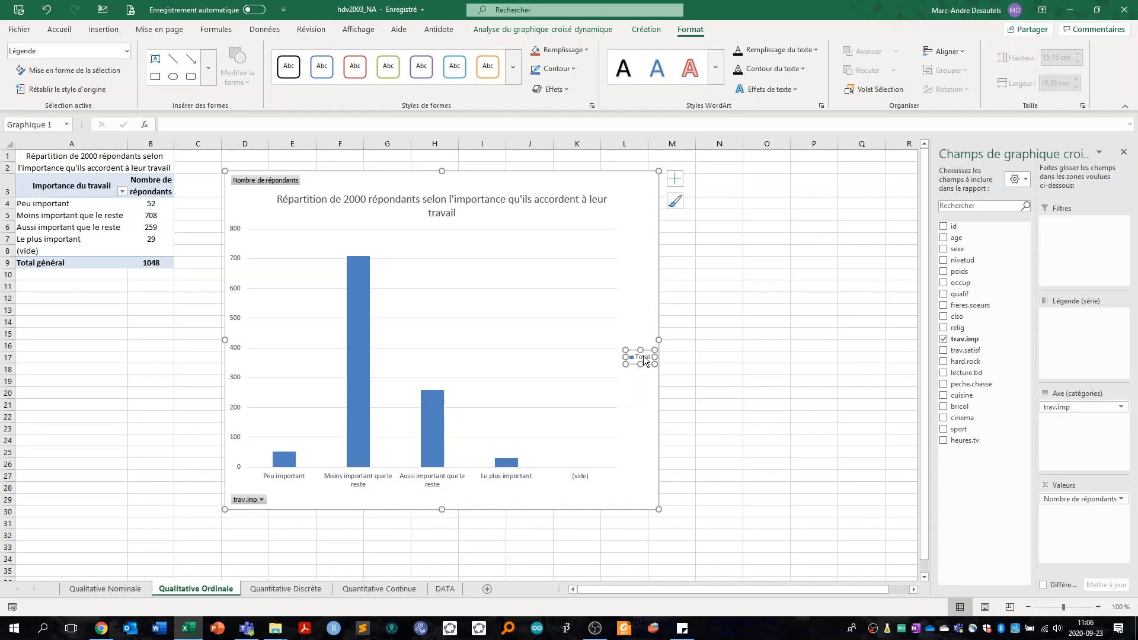
{"action": "key", "text": "Delete"}
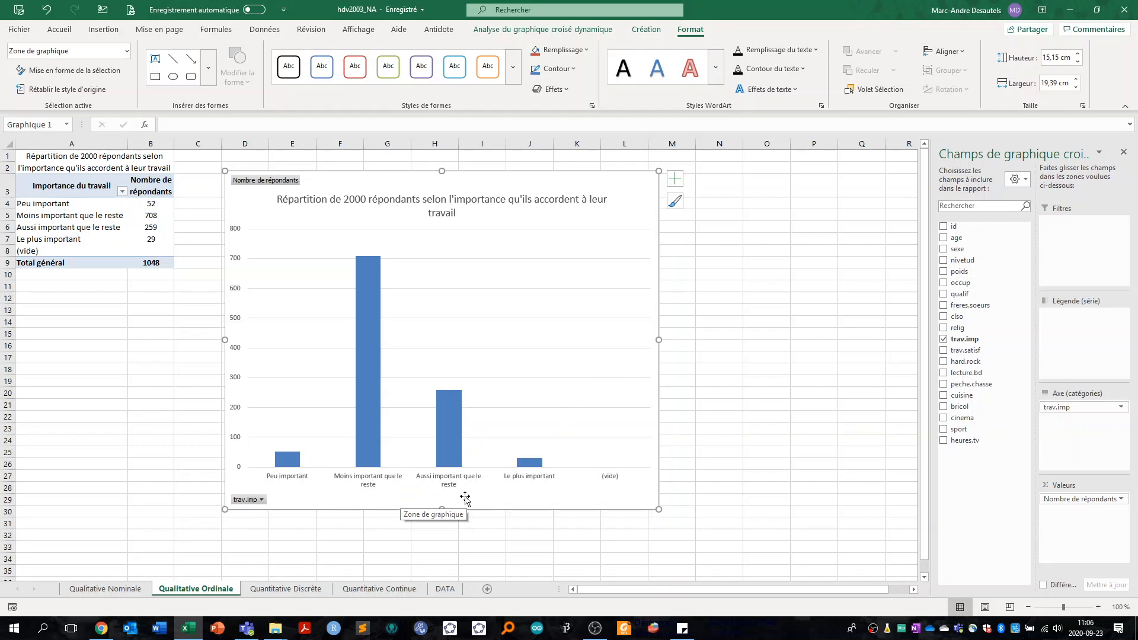
{"action": "mouse_move", "coordinate": [371, 278]}
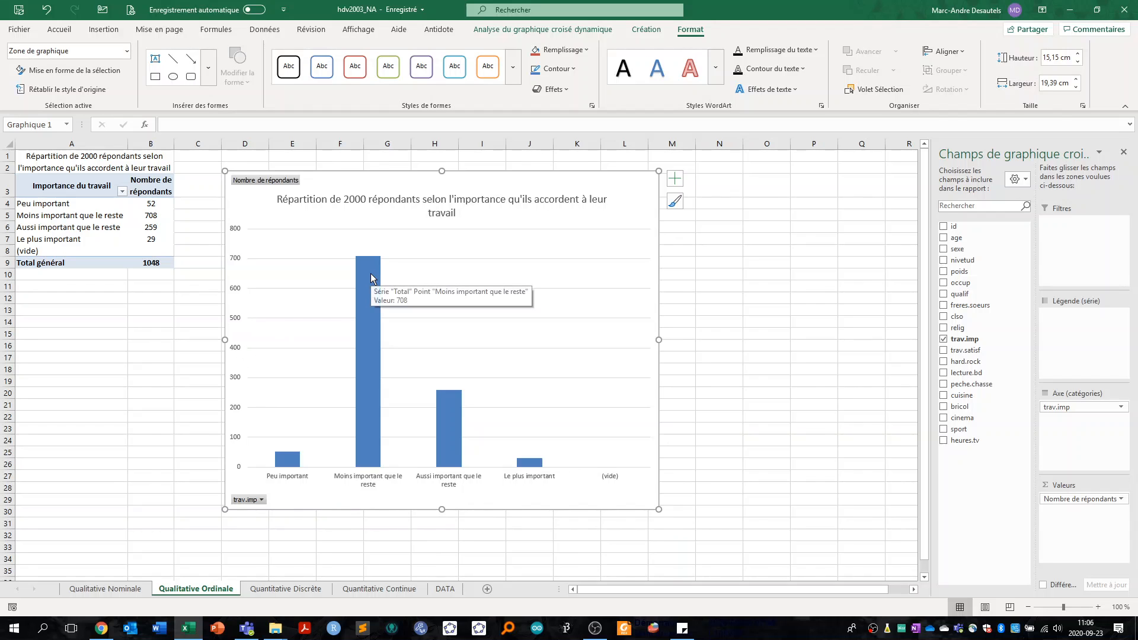
Step: Add axis titles and data labels to the column chart on the Qualitative Ordinale sheet
{"action": "left_click", "coordinate": [674, 180]}
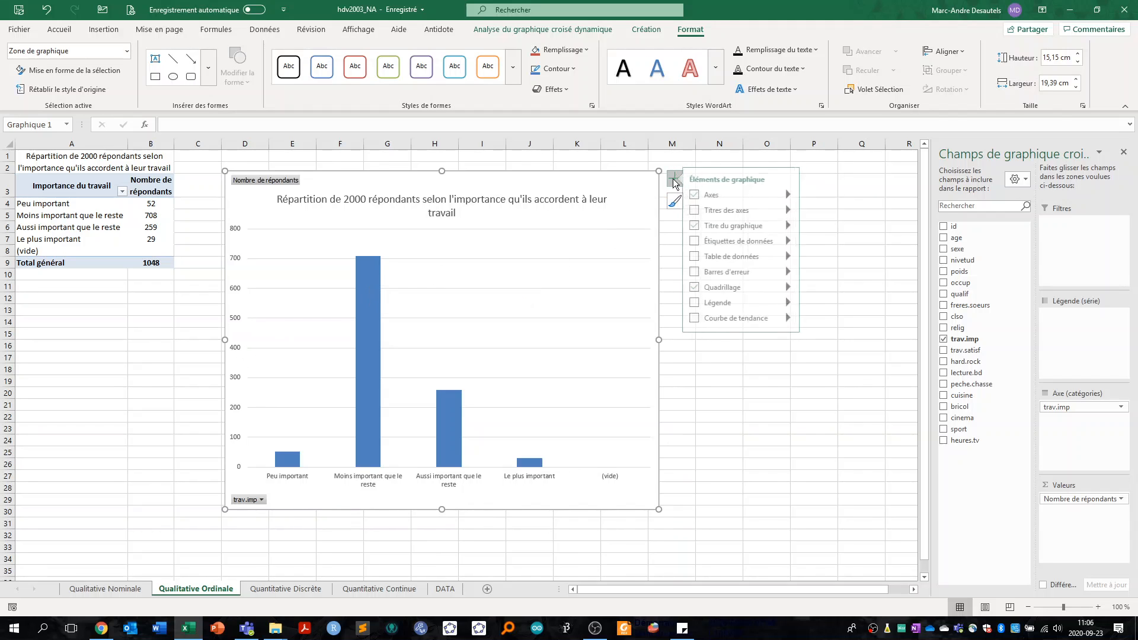
{"action": "left_click", "coordinate": [703, 212]}
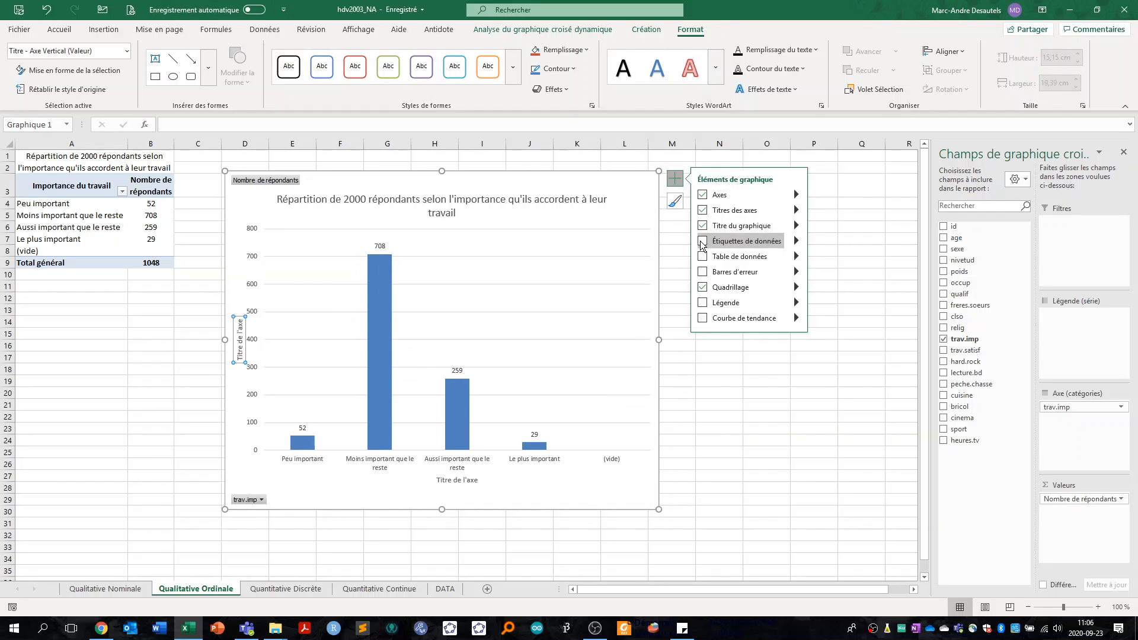
{"action": "left_click", "coordinate": [703, 242]}
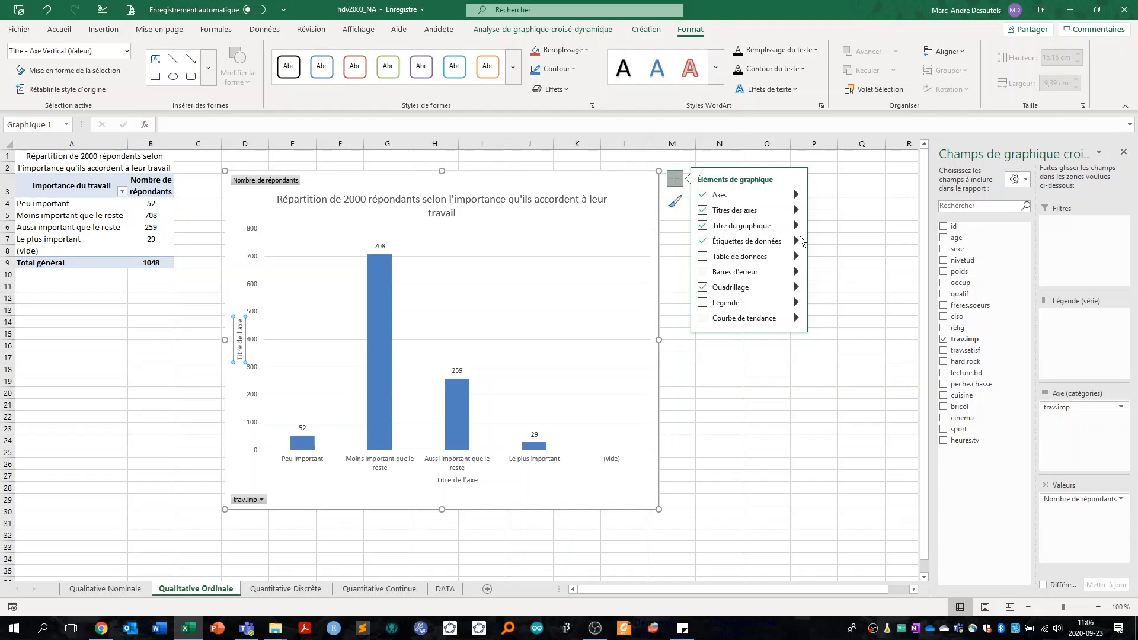
{"action": "left_click", "coordinate": [797, 243]}
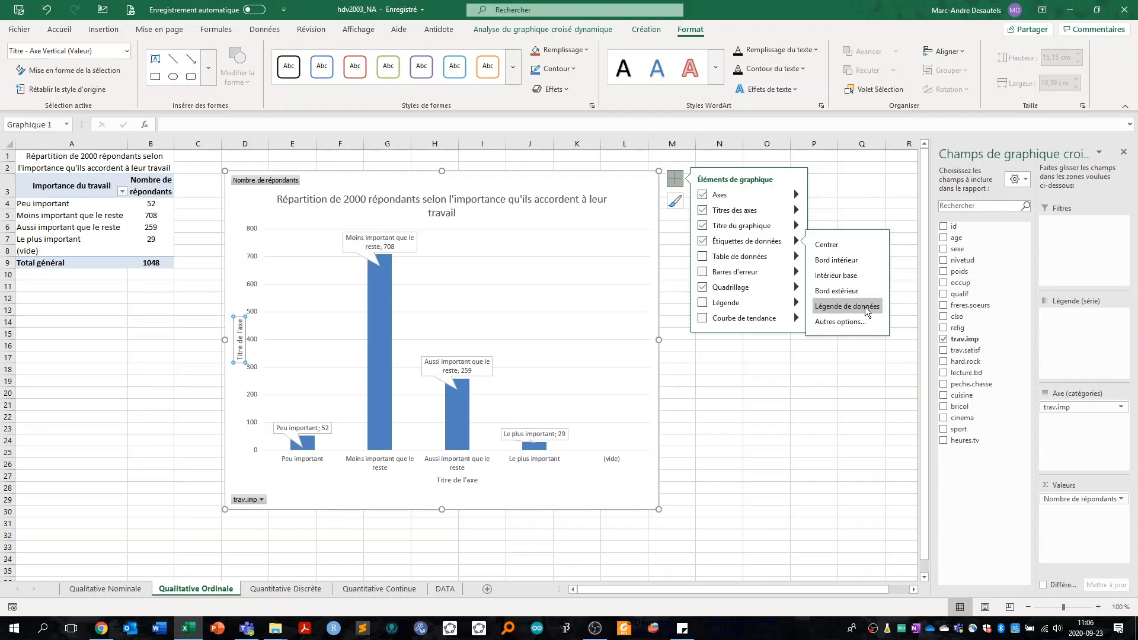
{"action": "left_click", "coordinate": [867, 215]}
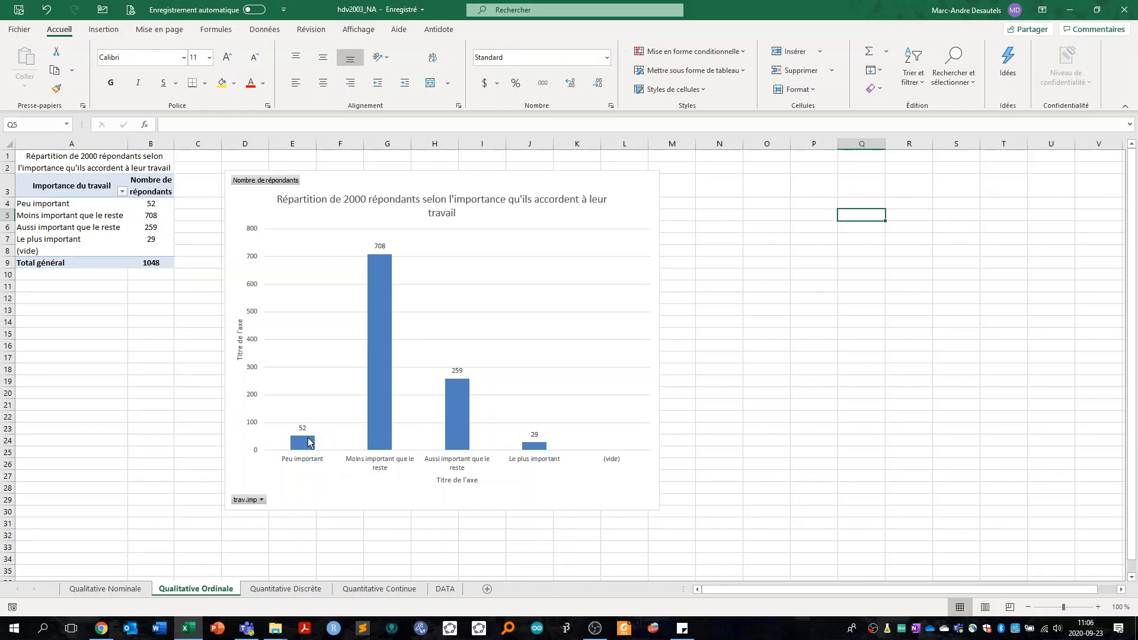
Step: Set the horizontal axis title of the column chart to "Importance du travail"
{"action": "left_click", "coordinate": [460, 480]}
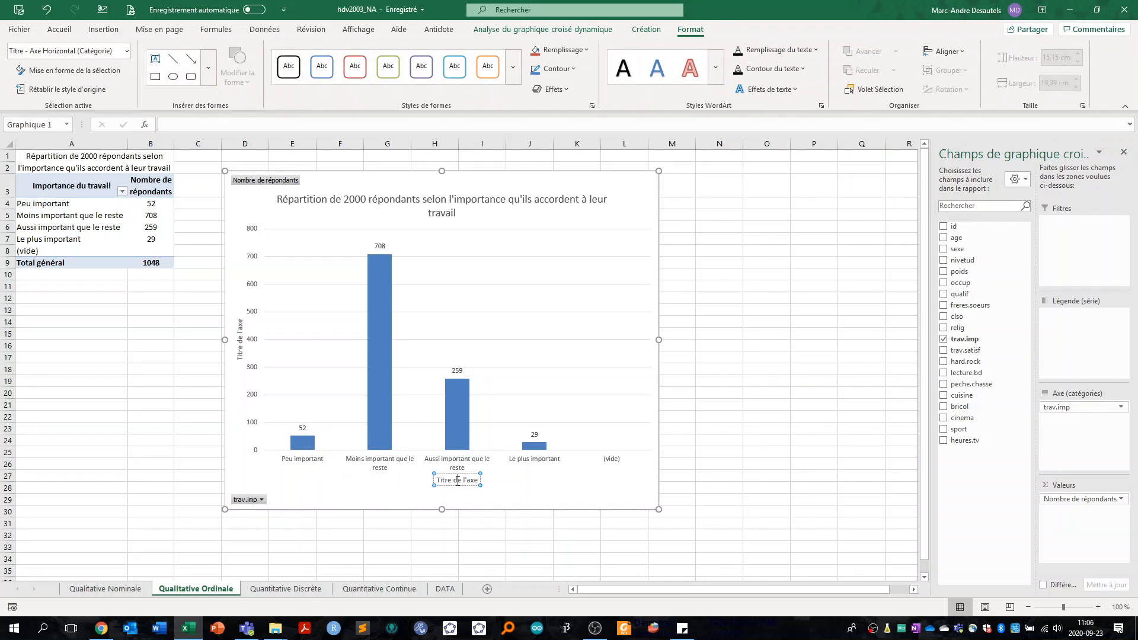
{"action": "triple_click", "coordinate": [458, 480]}
{"action": "type", "text": "Importance du travail"}
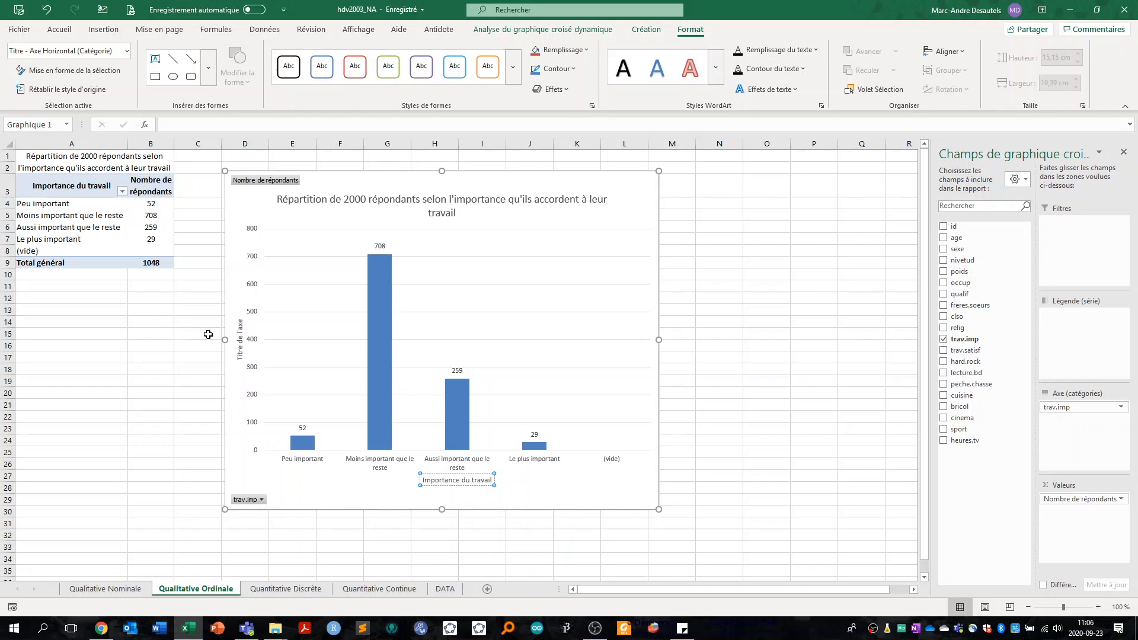
Step: Set the vertical axis title of the column chart to "Nombre de répondants"
{"action": "double_click", "coordinate": [242, 334]}
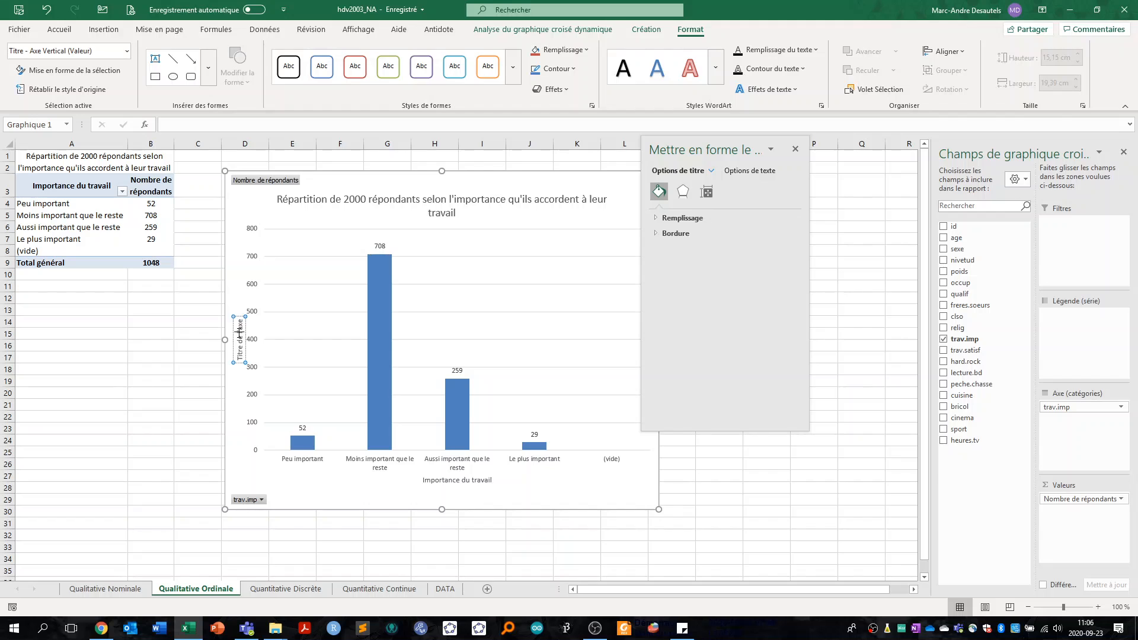
{"action": "key", "text": "ctrl+a"}
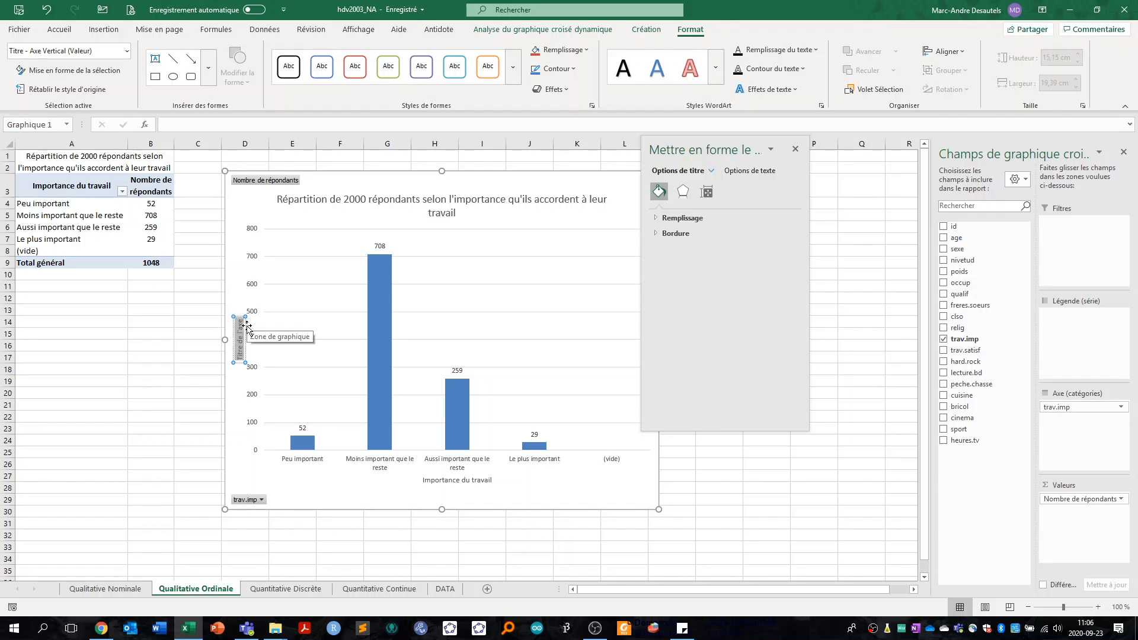
{"action": "type", "text": "Nombre de répondants"}
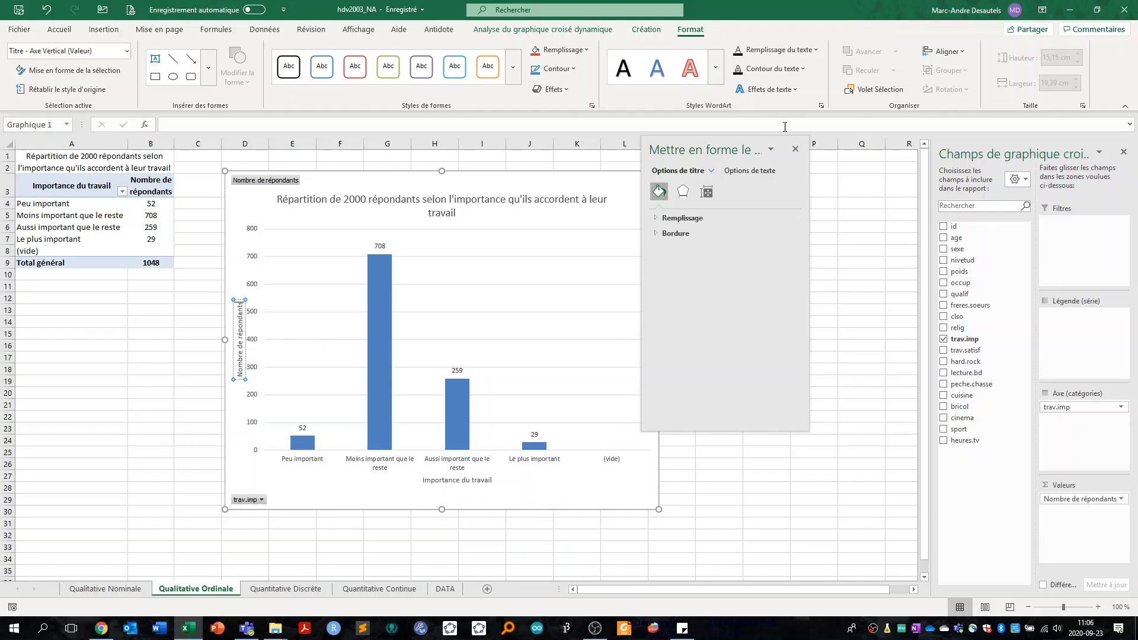
{"action": "left_click", "coordinate": [796, 149]}
{"action": "left_click", "coordinate": [714, 204]}
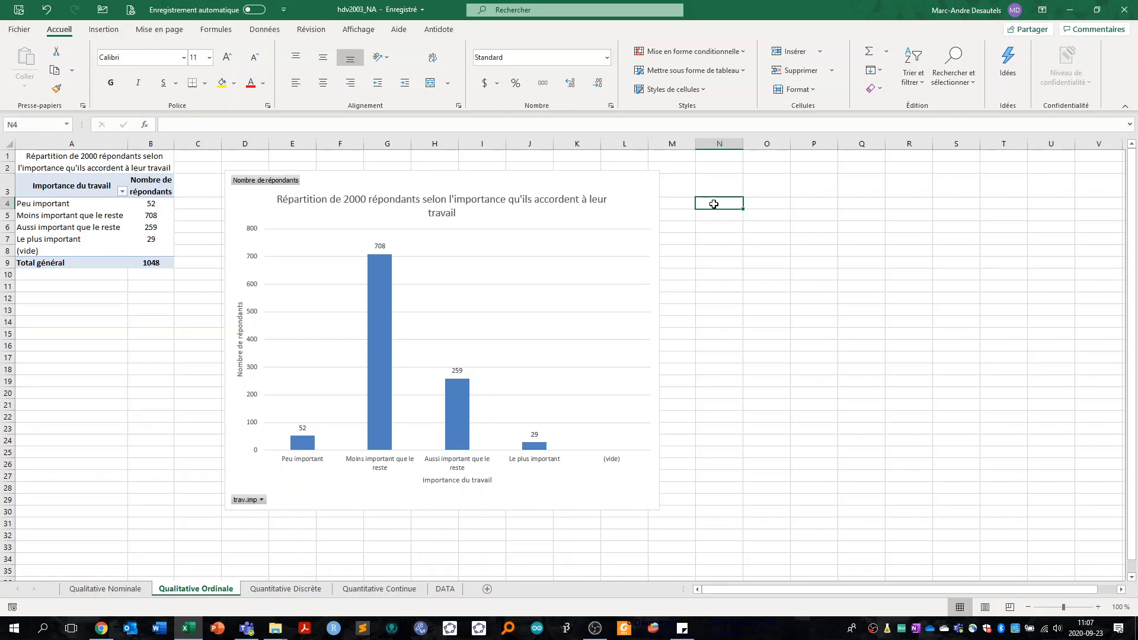
Step: Show the Nombre de répondants values of the Importance du travail pivot table as % du total général
{"action": "left_click", "coordinate": [154, 227]}
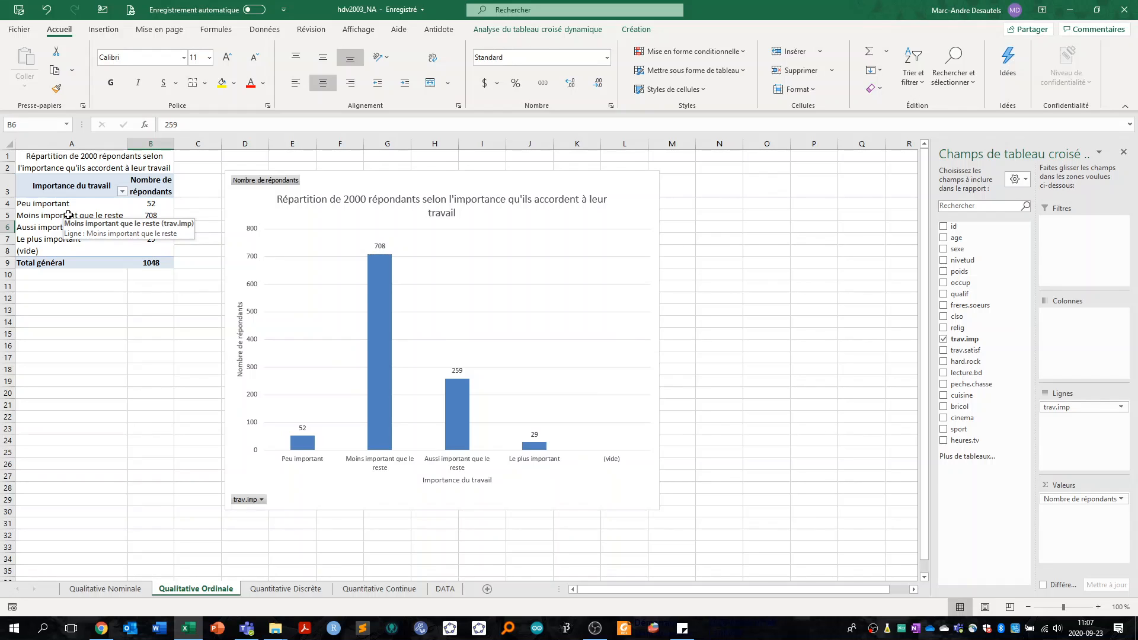
{"action": "left_click", "coordinate": [1122, 499]}
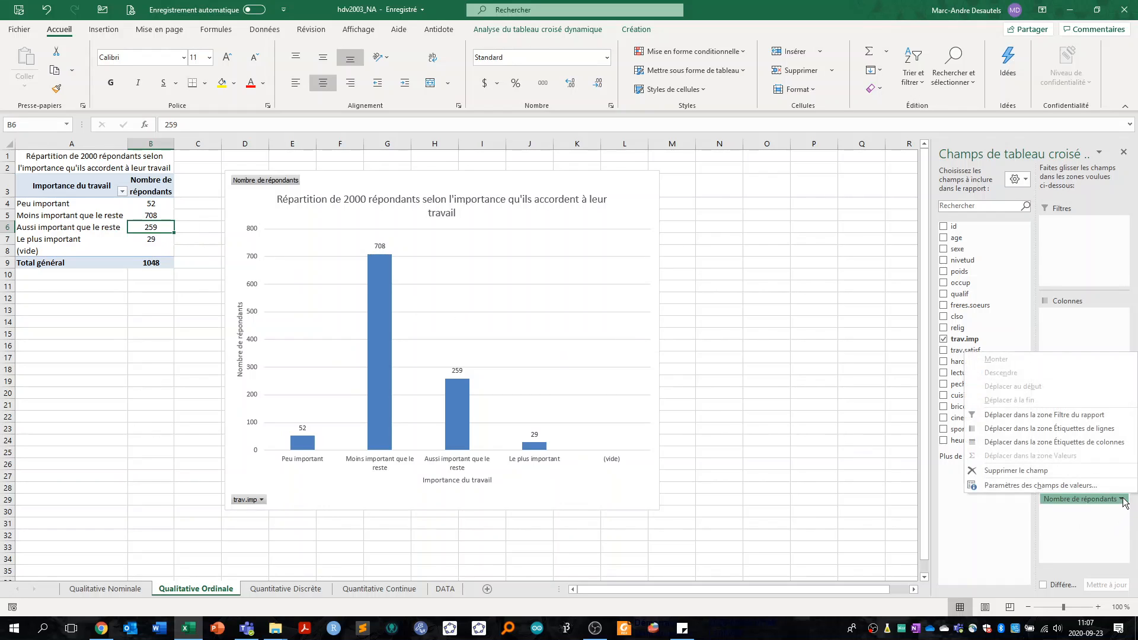
{"action": "left_click", "coordinate": [1041, 485]}
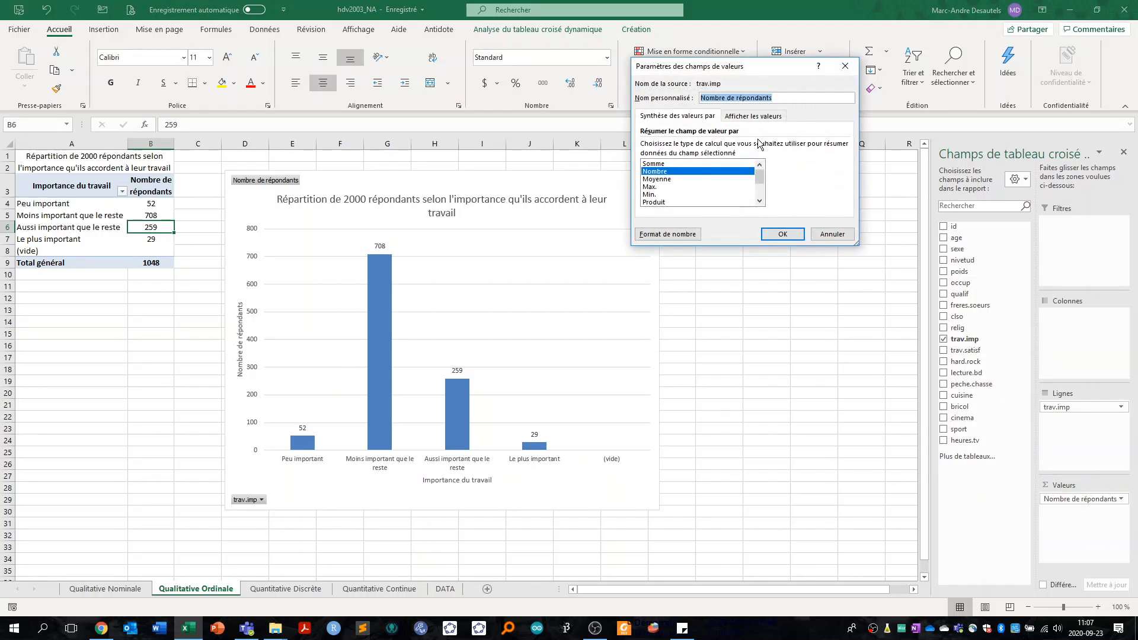
{"action": "left_click", "coordinate": [752, 117]}
{"action": "left_click", "coordinate": [754, 147]}
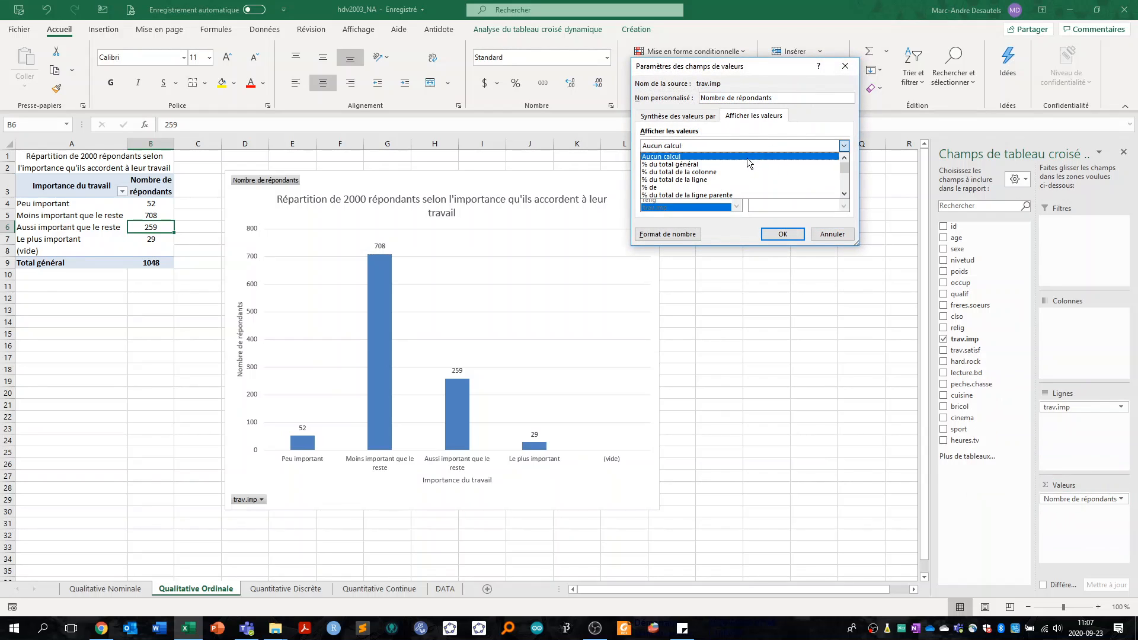
{"action": "left_click", "coordinate": [746, 164]}
{"action": "left_click", "coordinate": [782, 234]}
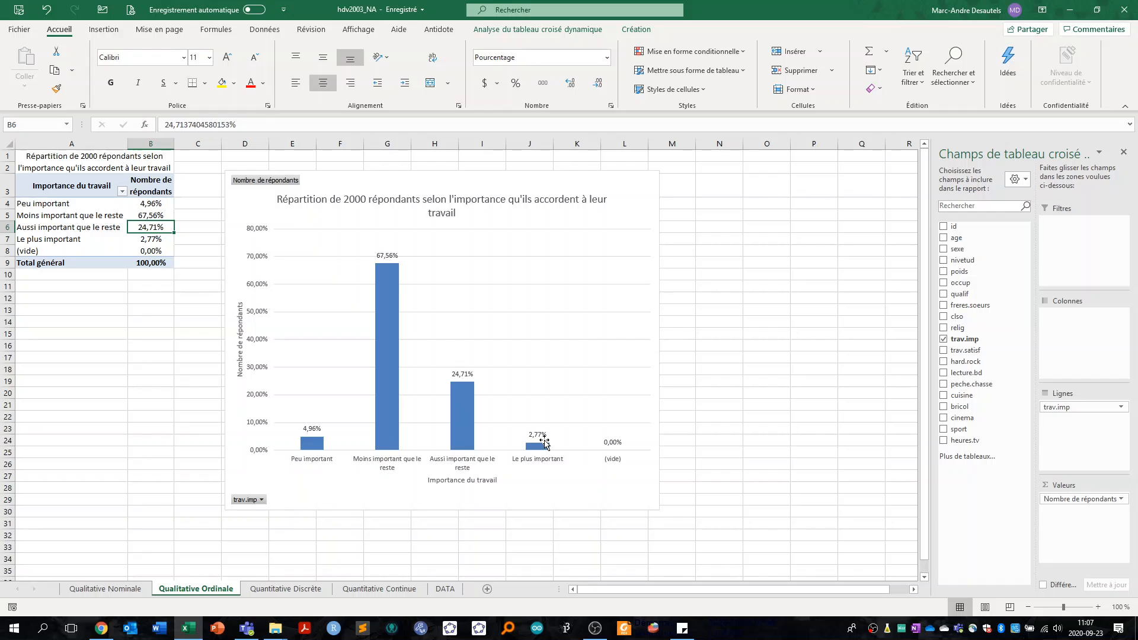
{"action": "left_click", "coordinate": [240, 332]}
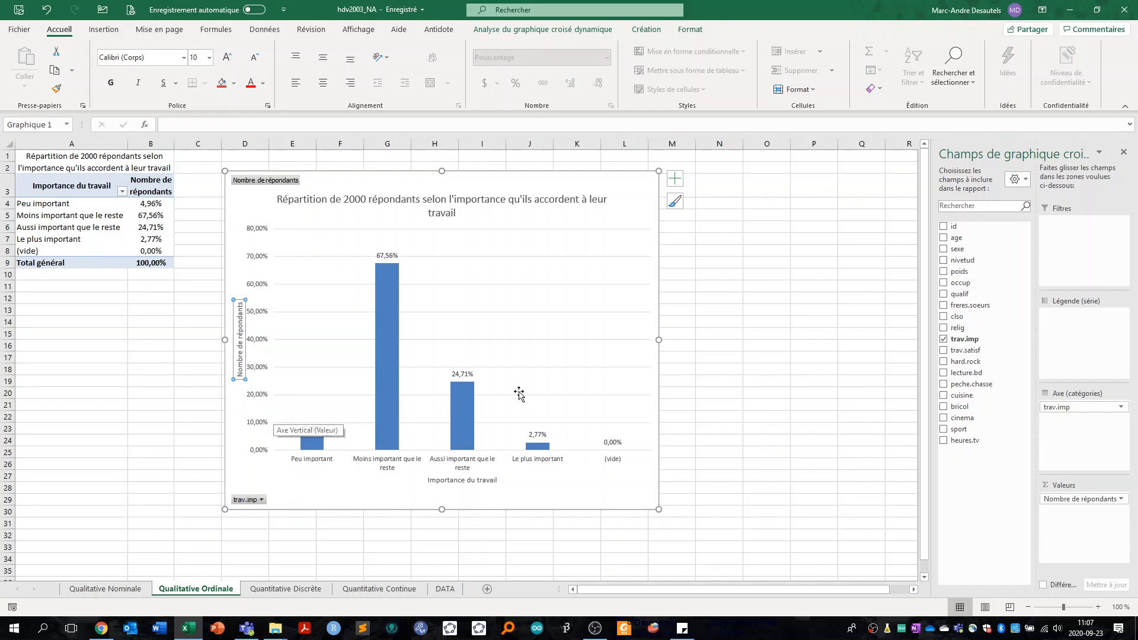
{"action": "left_click", "coordinate": [767, 332]}
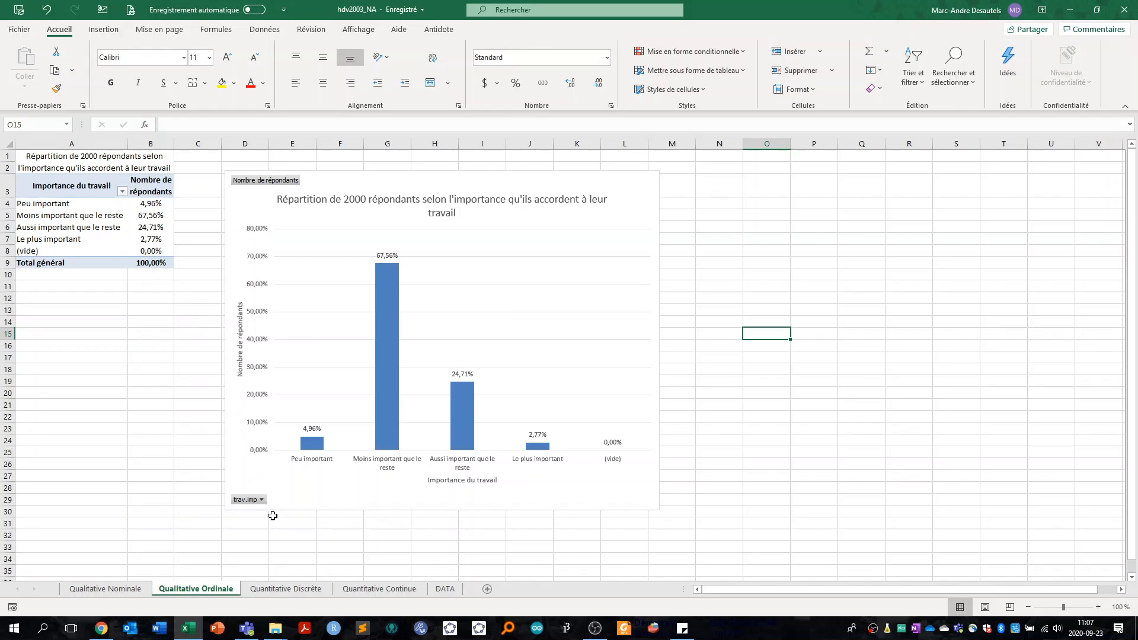
Step: Insert a clustered column (Histogramme groupé) pivot chart from the siblings pivot table on the Quantitative Discrète sheet
{"action": "left_click", "coordinate": [302, 588]}
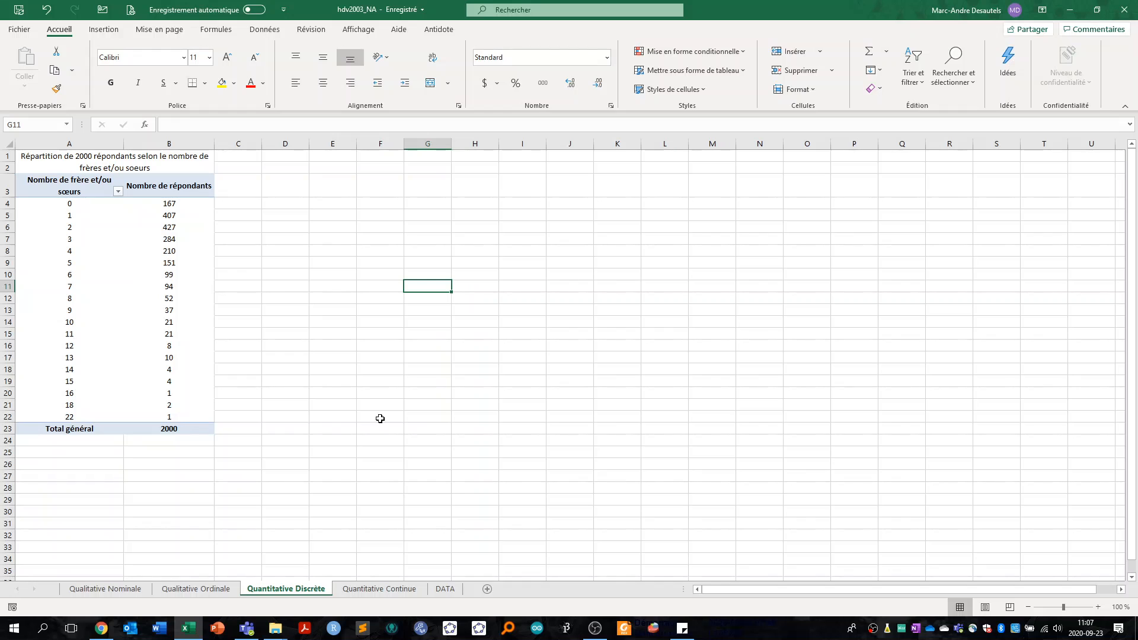
{"action": "left_click", "coordinate": [79, 256]}
{"action": "left_click", "coordinate": [94, 240]}
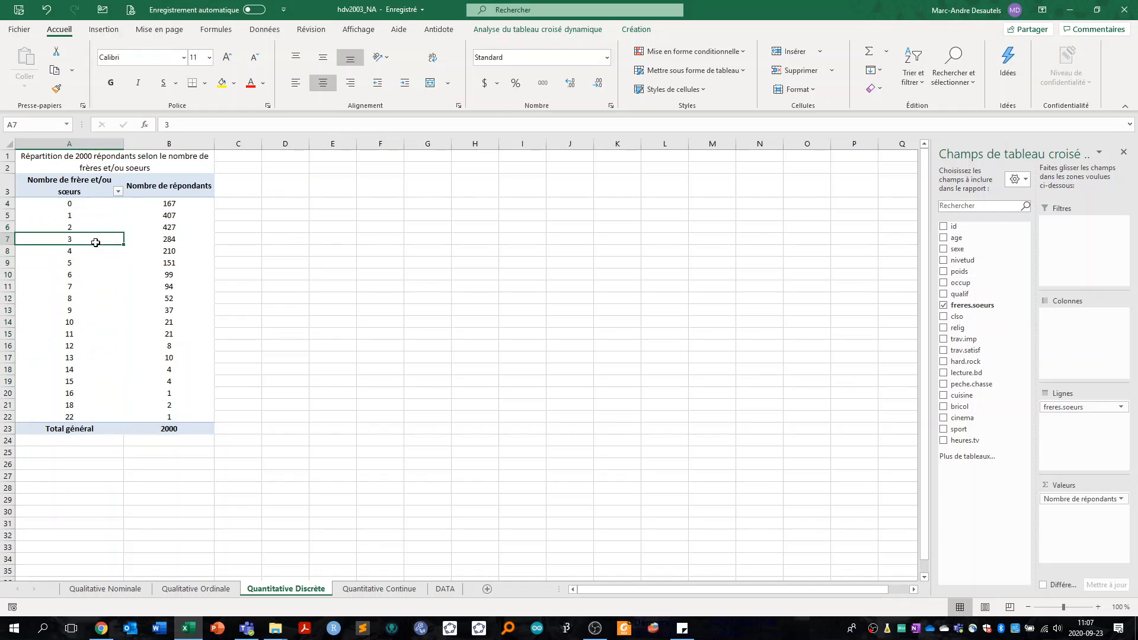
{"action": "left_click", "coordinate": [545, 32]}
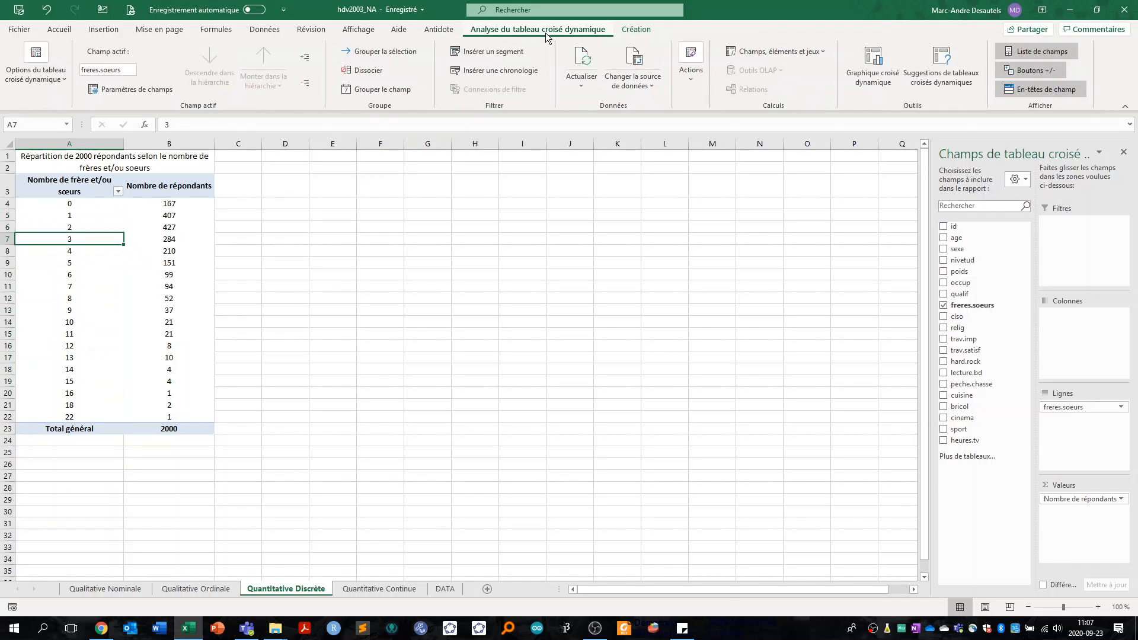
{"action": "left_click", "coordinate": [875, 65]}
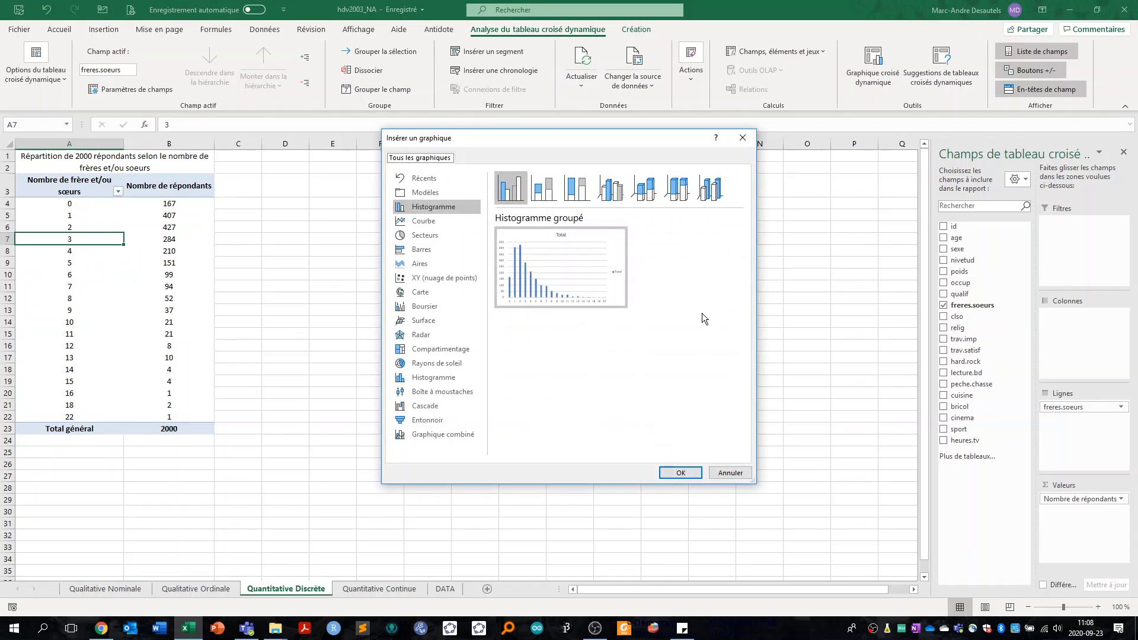
{"action": "mouse_move", "coordinate": [520, 287]}
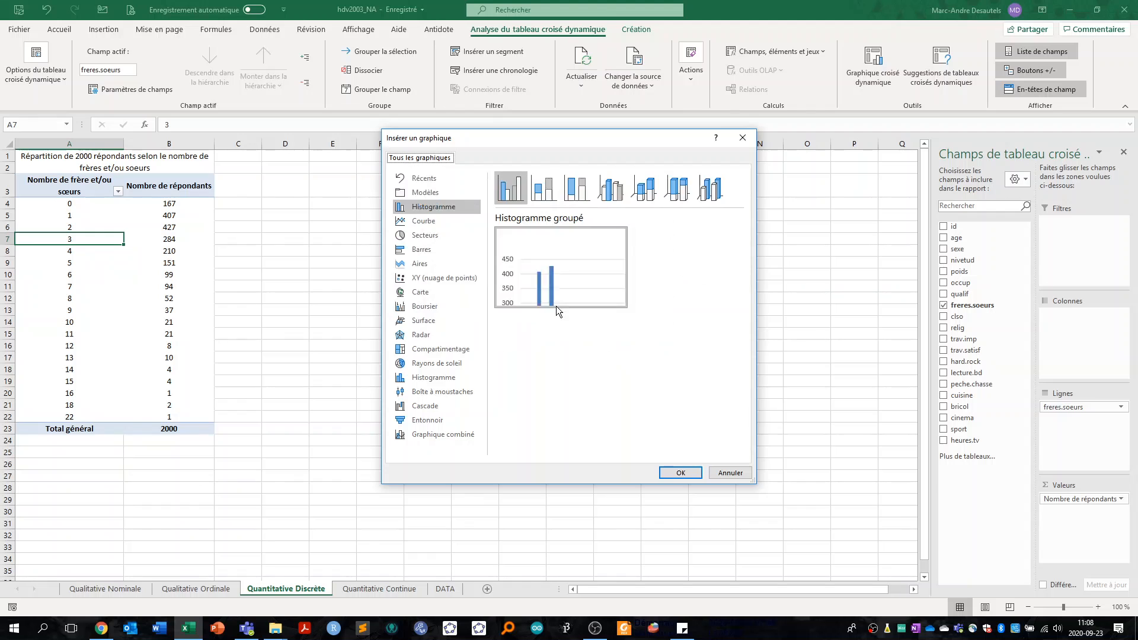
{"action": "left_click", "coordinate": [684, 474]}
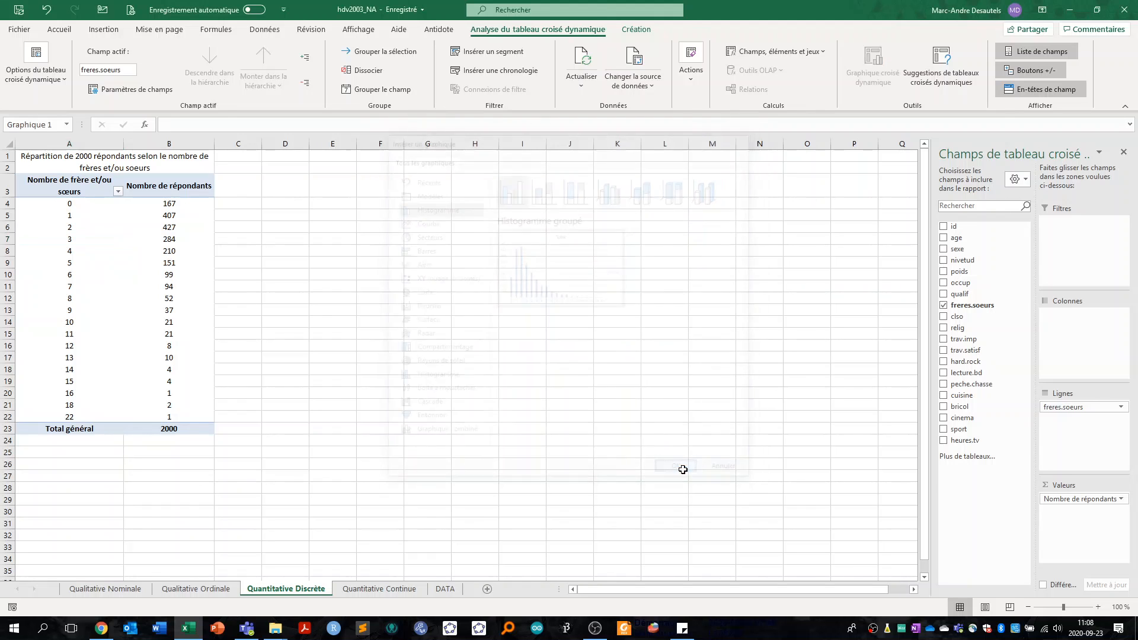
Step: Place the chart beside the pivot table, enlarge it to about 16,34 cm by 21,01 cm, and delete its legend
{"action": "left_click_drag", "start_coordinate": [550, 285], "coordinate": [475, 169]}
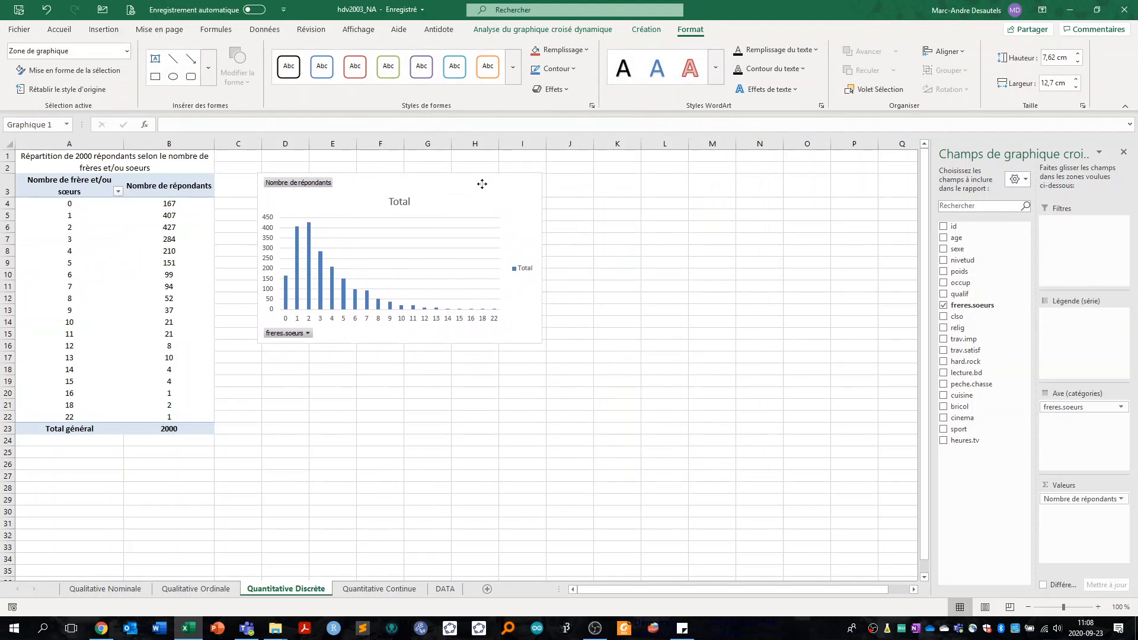
{"action": "left_click_drag", "start_coordinate": [540, 338], "coordinate": [727, 534]}
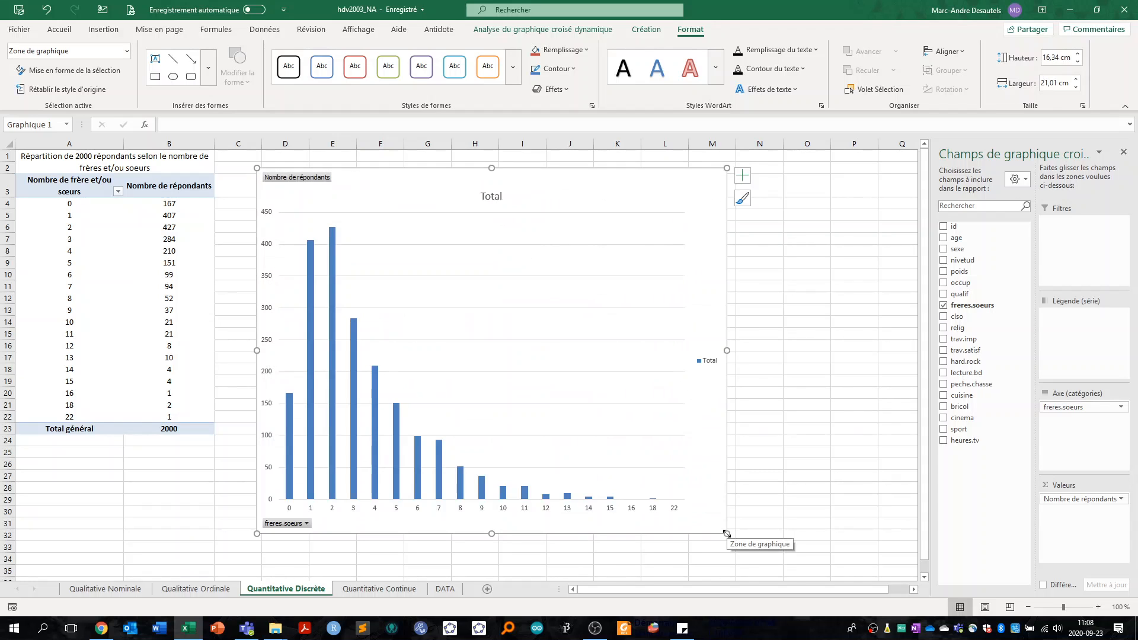
{"action": "left_click", "coordinate": [711, 363]}
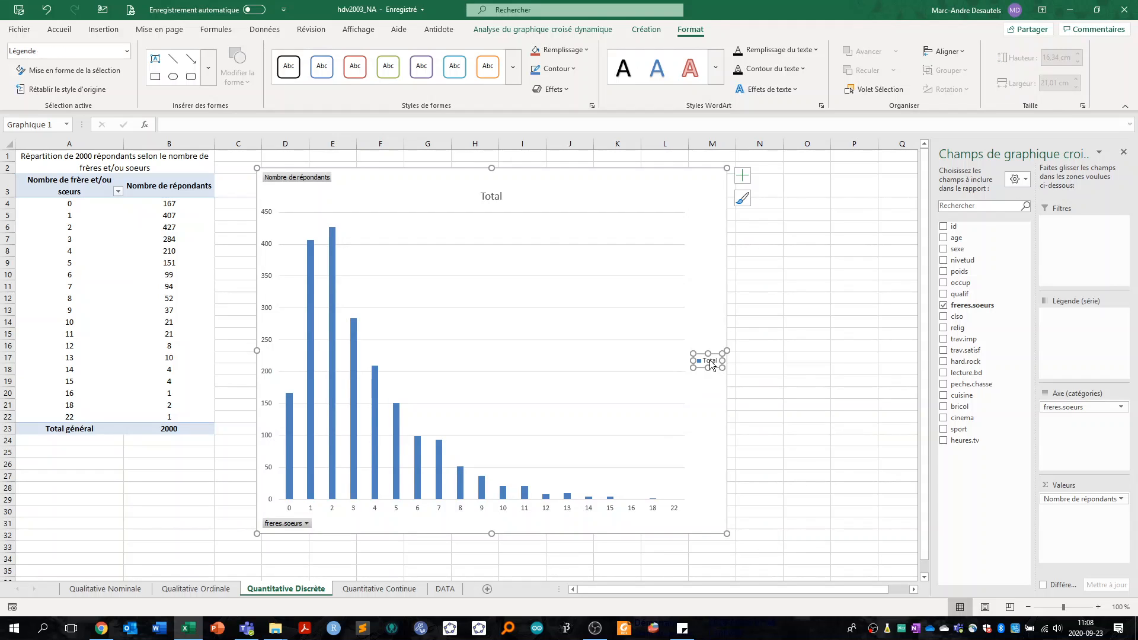
{"action": "key", "text": "Delete"}
Step: Set the chart title to "Répartition de 2000 répondants selon le nombre de frères et/ou soeurs"
{"action": "left_click", "coordinate": [493, 195]}
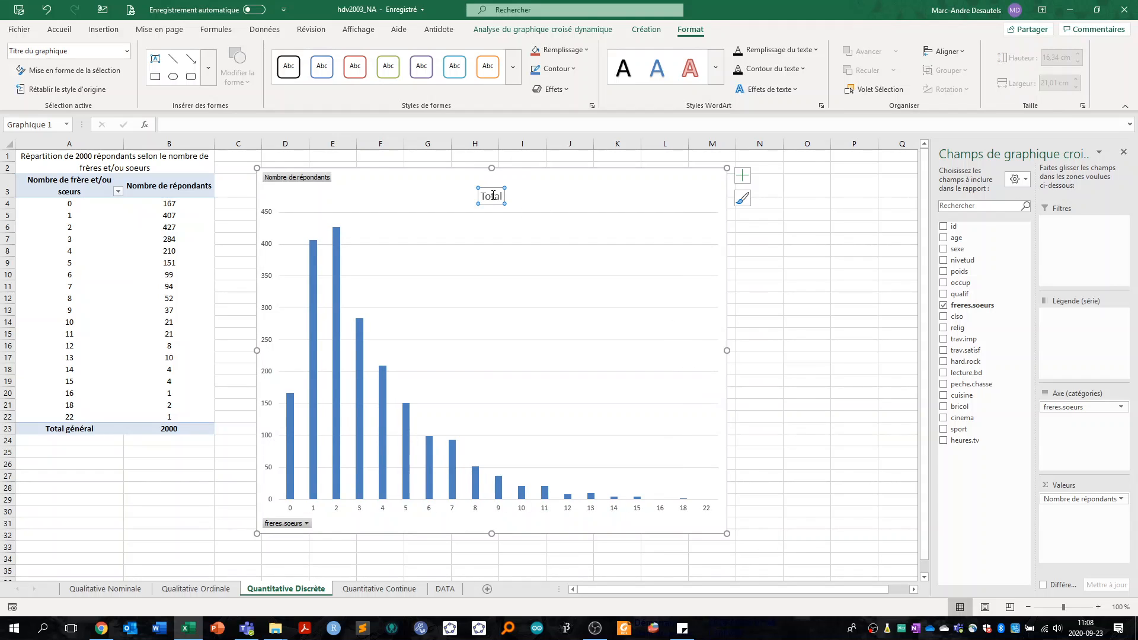
{"action": "double_click", "coordinate": [494, 196]}
{"action": "left_click", "coordinate": [494, 196]}
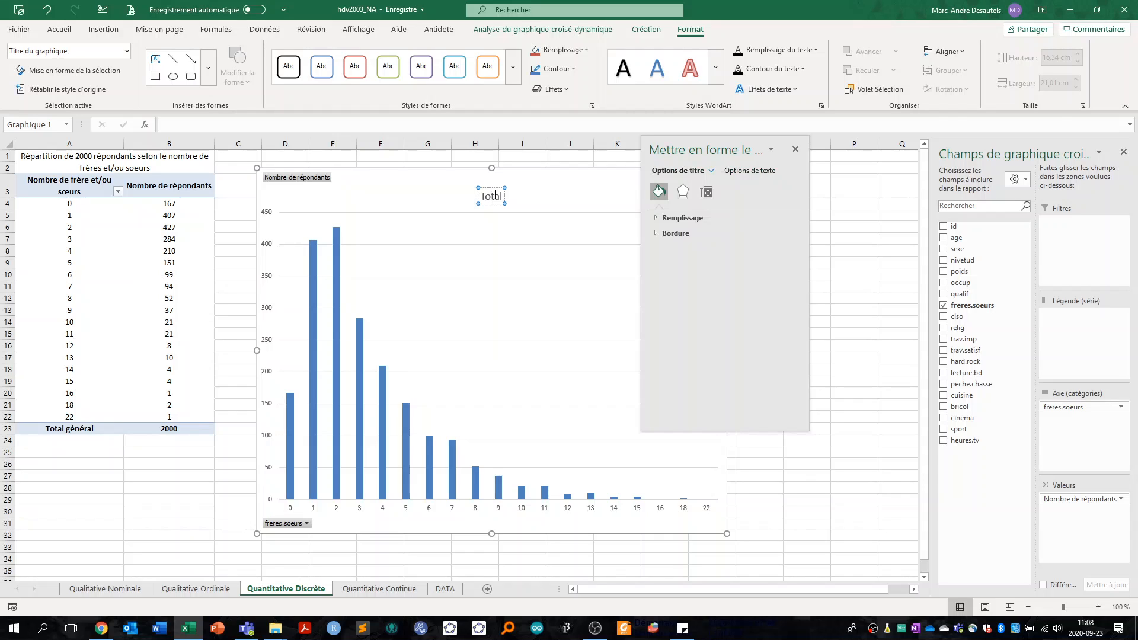
{"action": "double_click", "coordinate": [495, 195]}
{"action": "type", "text": "Répartition de 2000"}
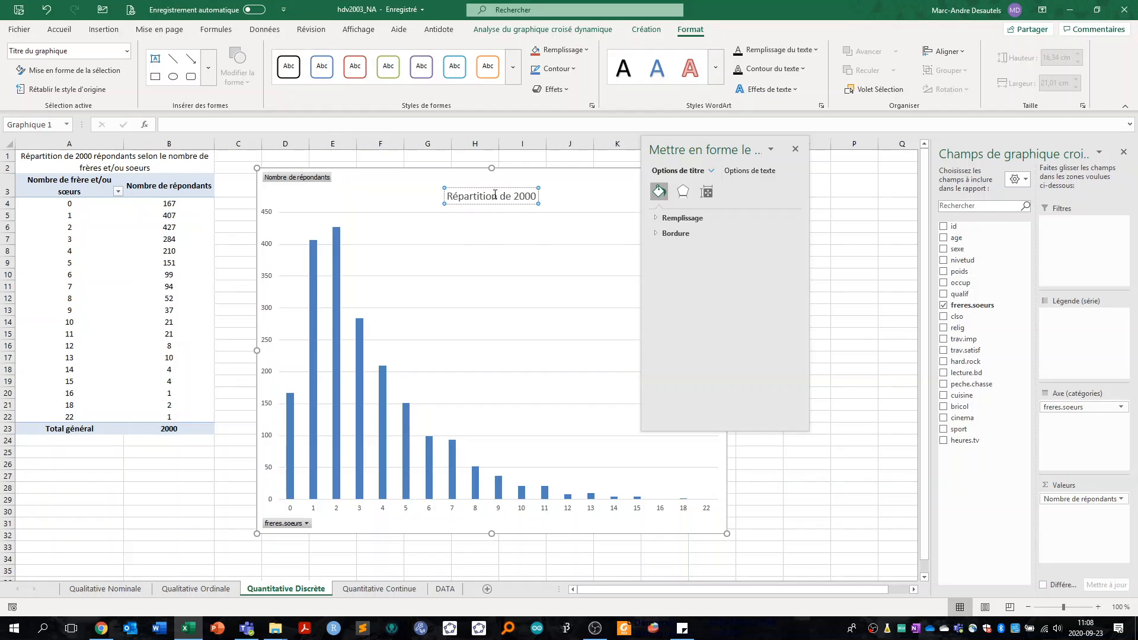
{"action": "type", "text": " répondanst"}
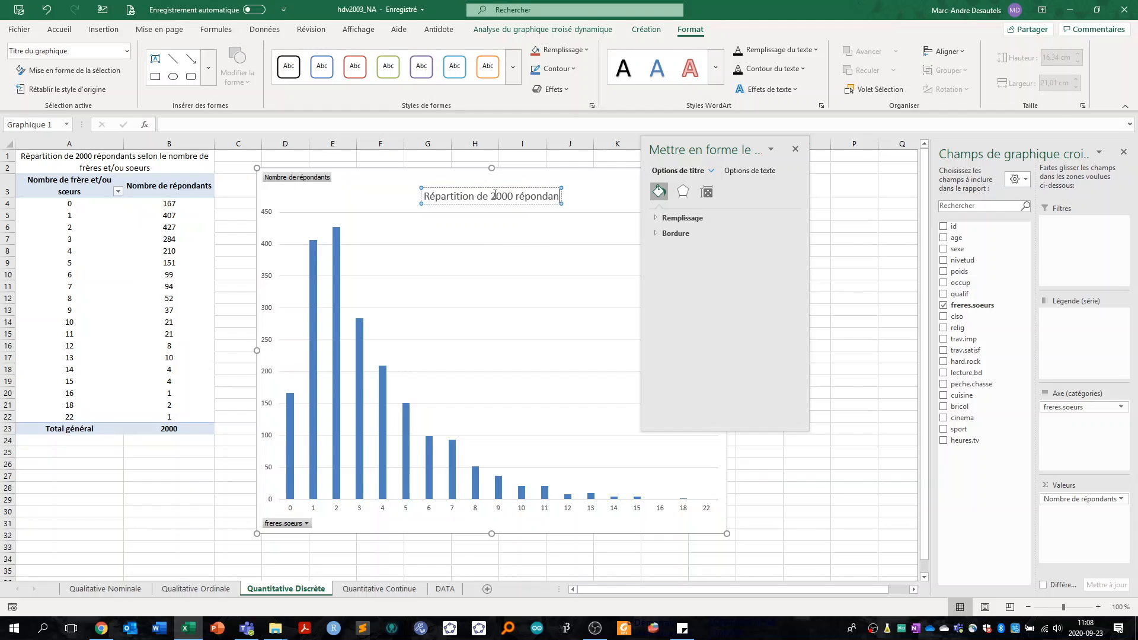
{"action": "key", "text": "BackSpace"}
{"action": "key", "text": "BackSpace"}
{"action": "type", "text": "ts"}
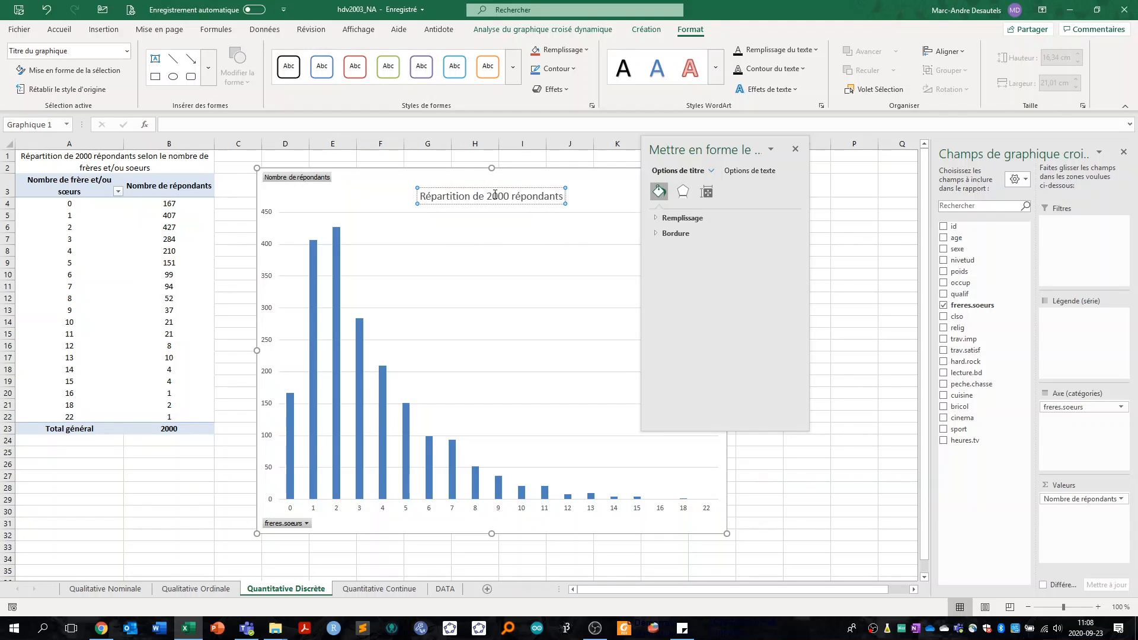
{"action": "type", "text": " selon le no"}
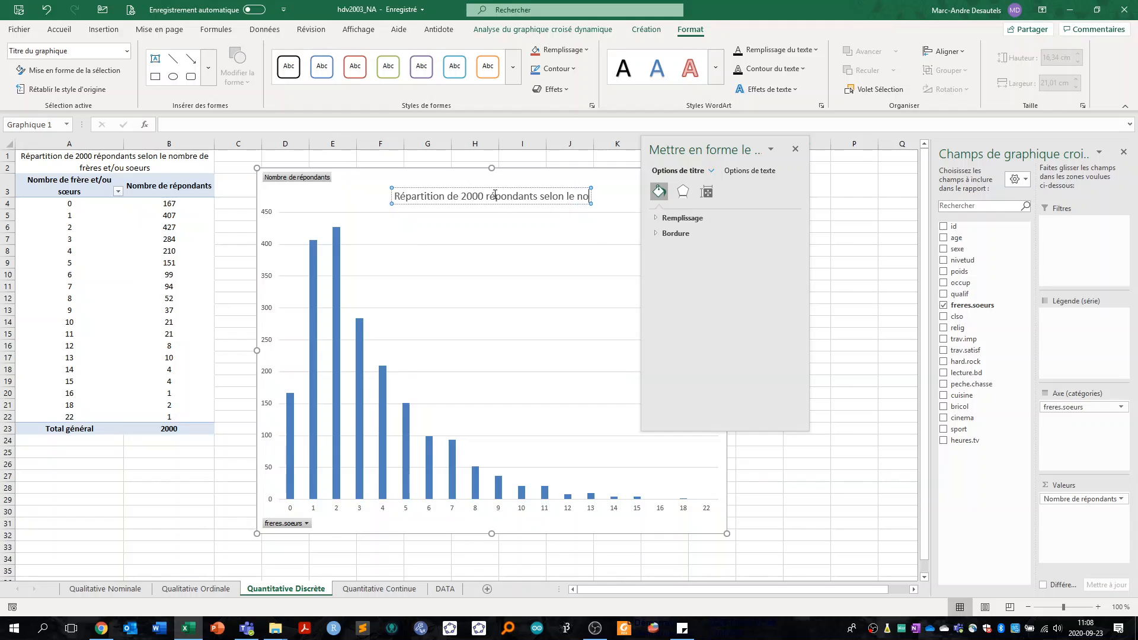
{"action": "type", "text": "mbre de frères"}
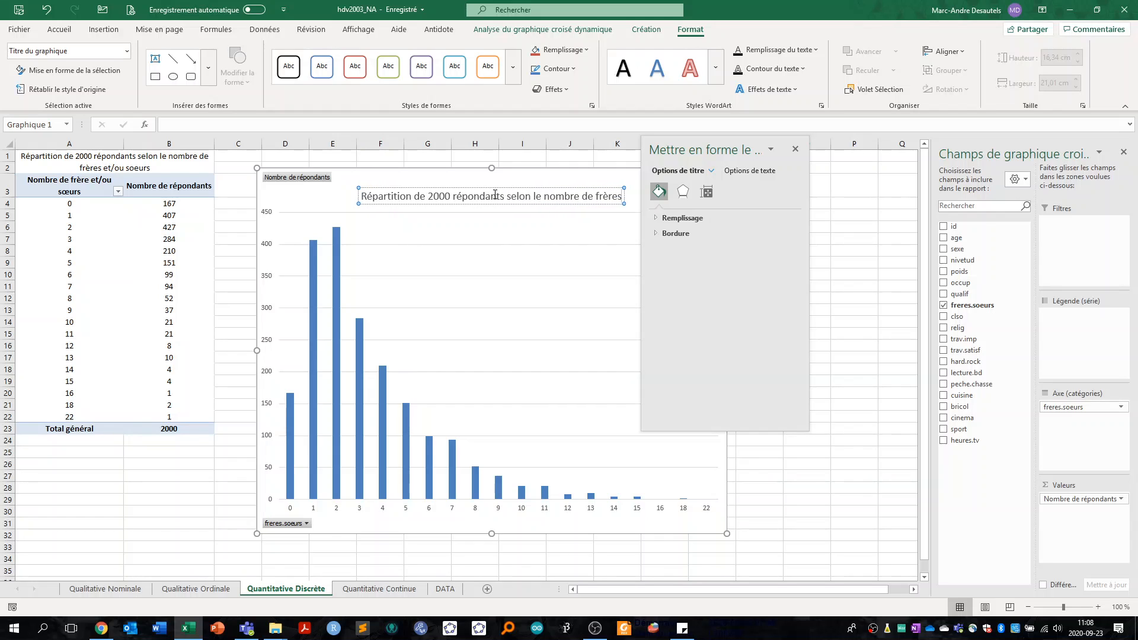
{"action": "type", "text": " et/ou soeurs"}
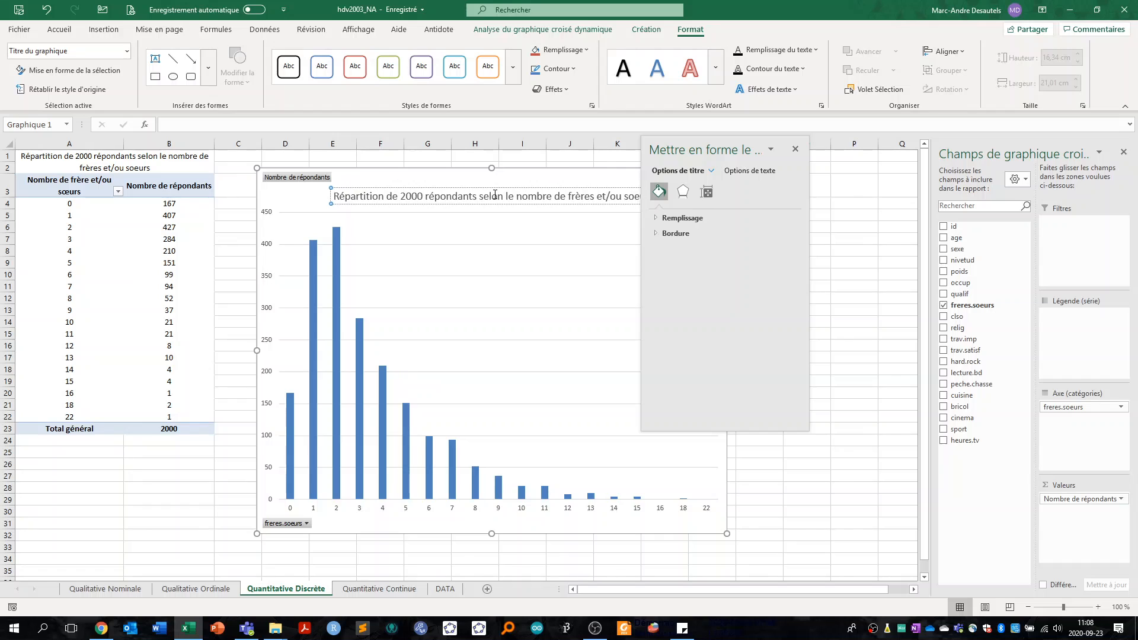
{"action": "left_click", "coordinate": [796, 149]}
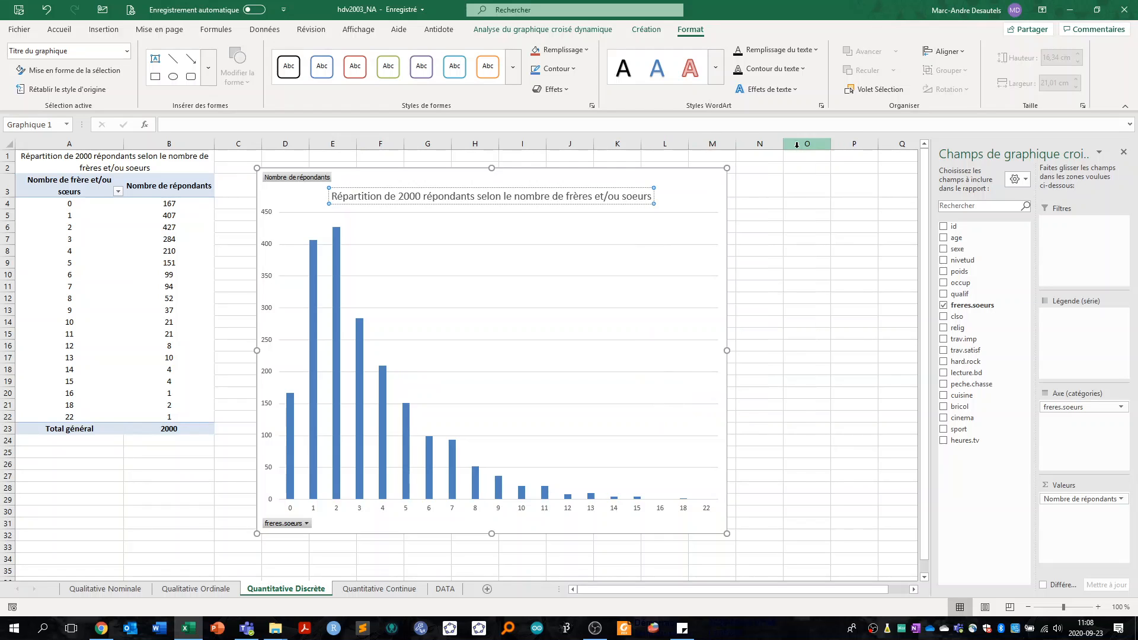
{"action": "left_click", "coordinate": [791, 236]}
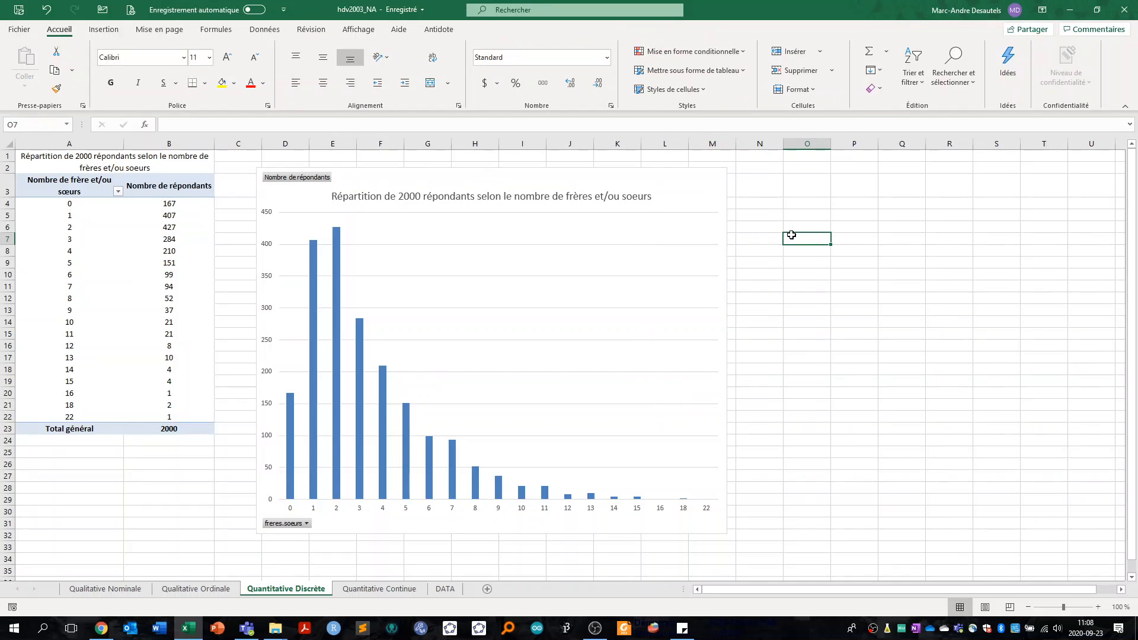
Step: Add axis titles and data labels to the column chart on the Quantitative Discrète sheet
{"action": "left_click", "coordinate": [675, 182]}
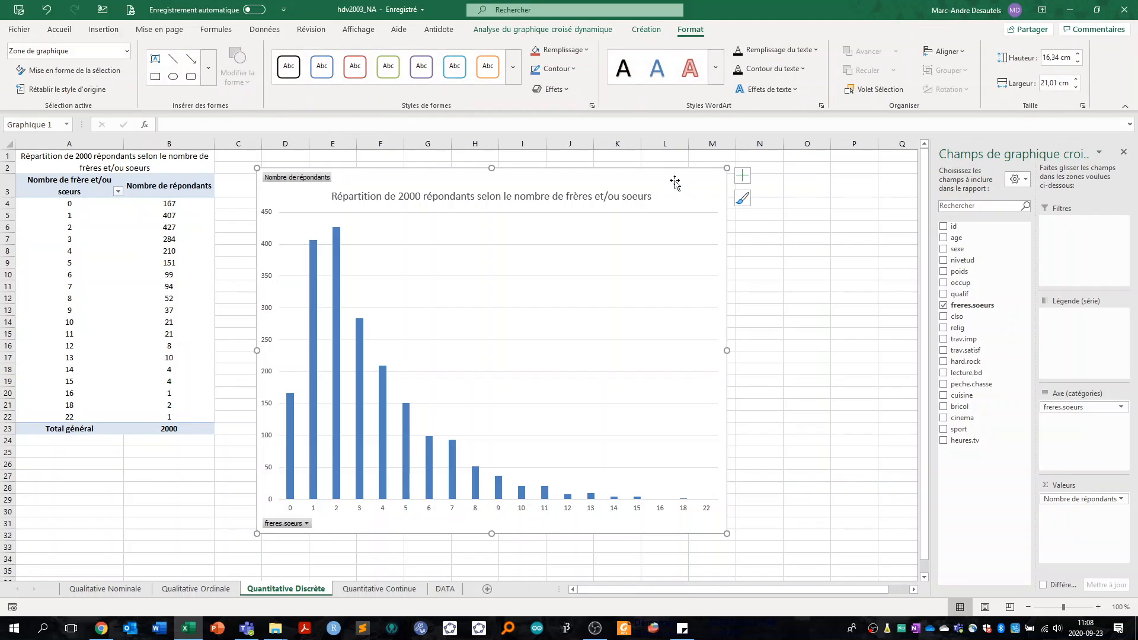
{"action": "left_click", "coordinate": [743, 176]}
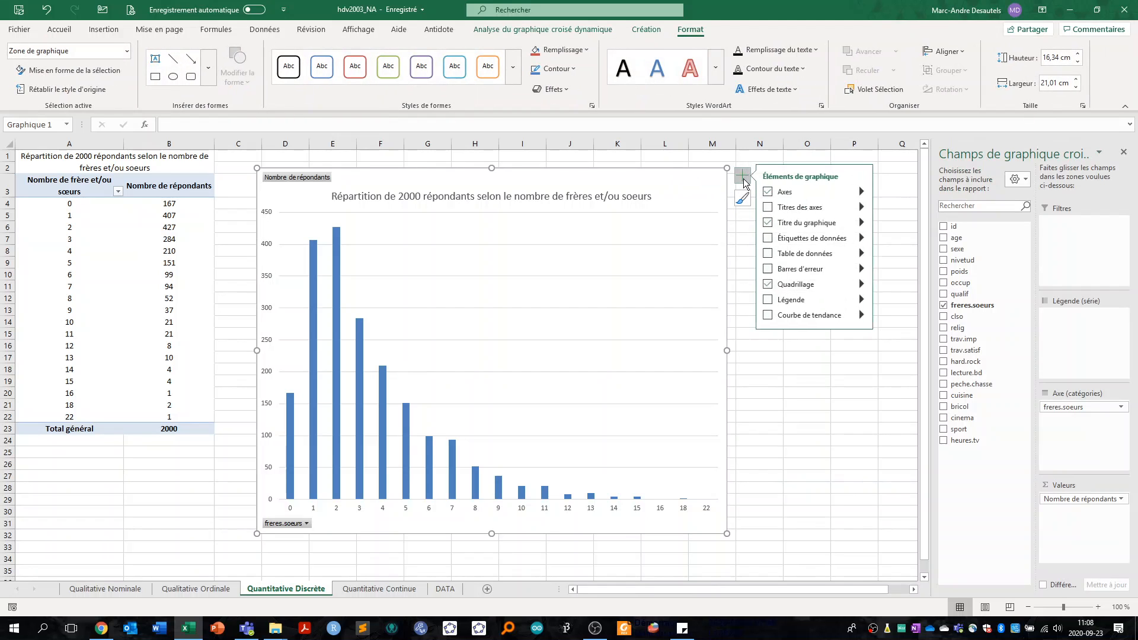
{"action": "left_click", "coordinate": [770, 207]}
{"action": "left_click", "coordinate": [771, 239]}
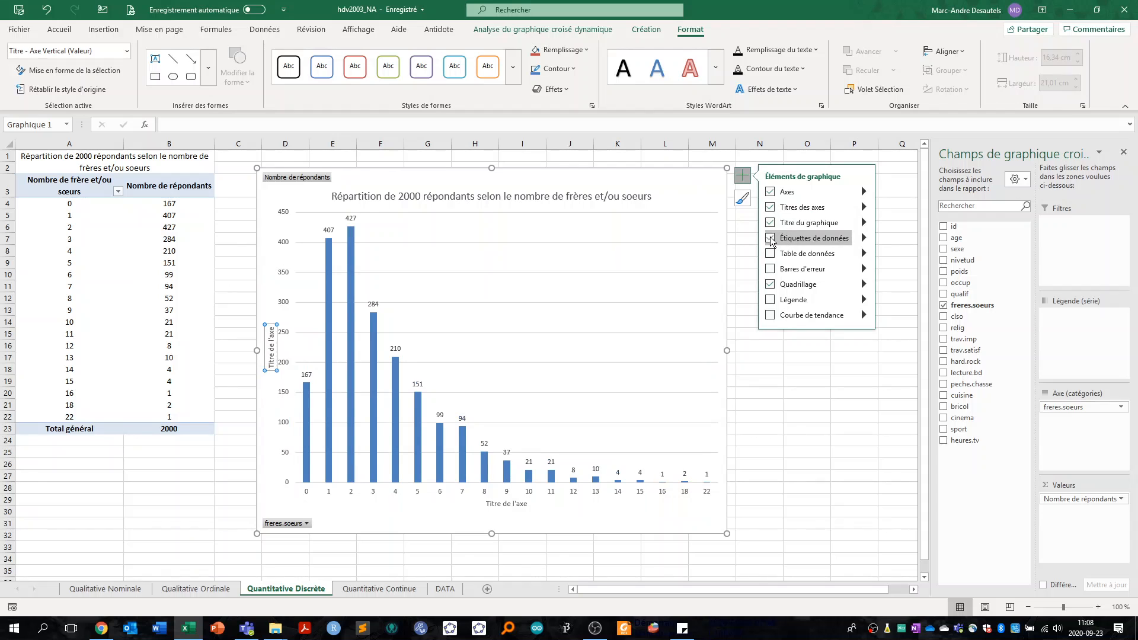
{"action": "left_click", "coordinate": [801, 455]}
Step: Set the horizontal axis title of the siblings chart to "Nombre de frères et soeurs"
{"action": "left_click", "coordinate": [515, 505]}
{"action": "left_click", "coordinate": [515, 507]}
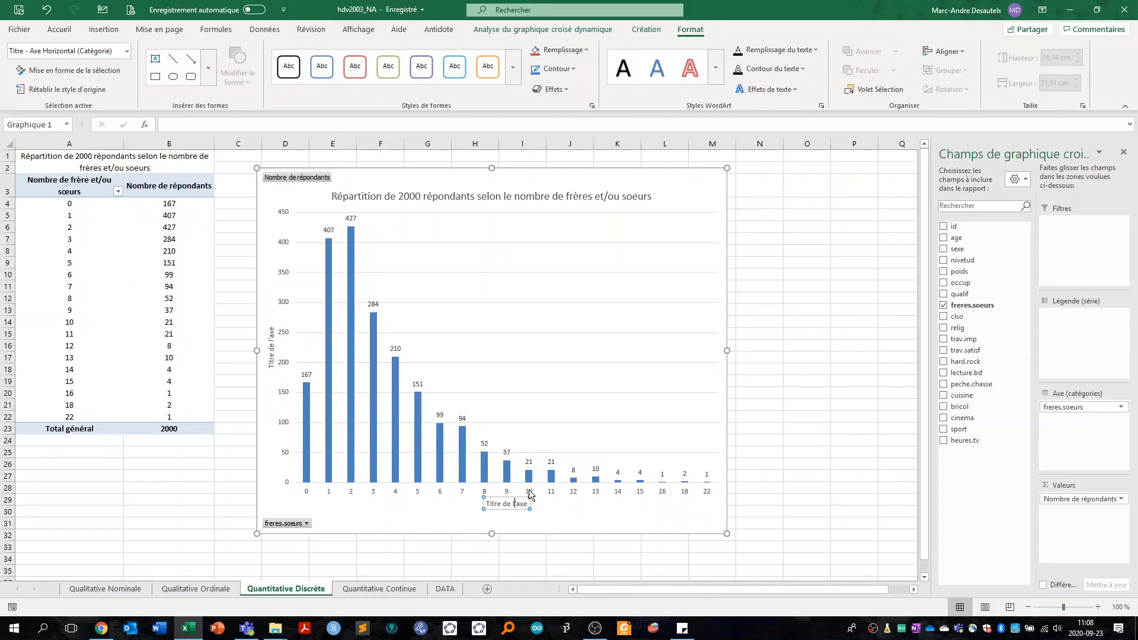
{"action": "key", "text": "ctrl+a"}
{"action": "type", "text": "No"}
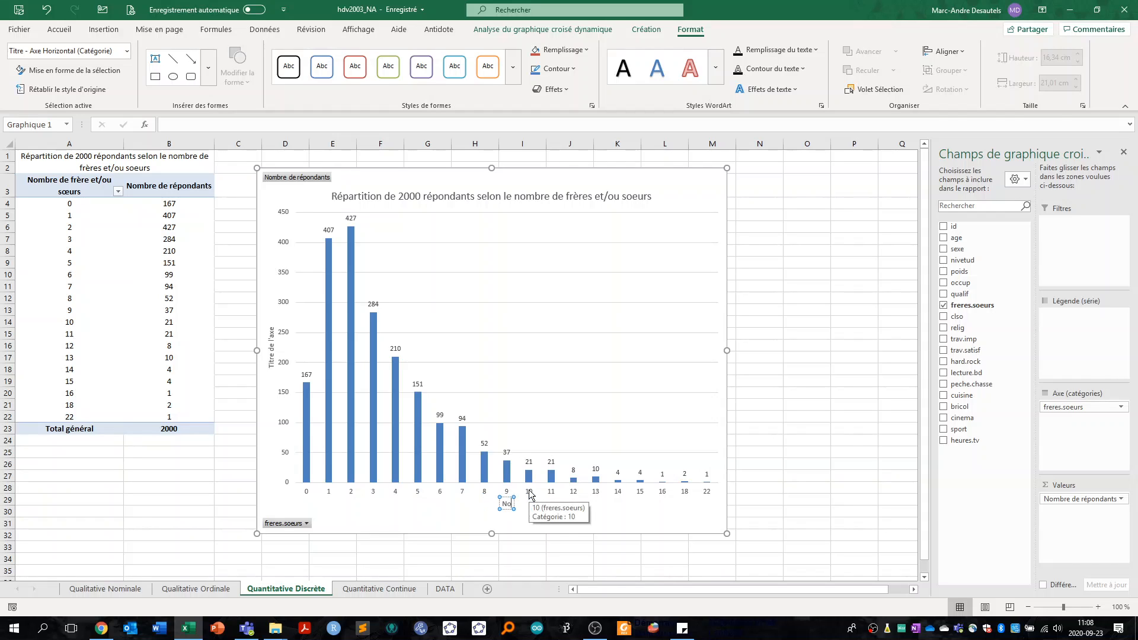
{"action": "type", "text": "mbre de frères et/ou so"}
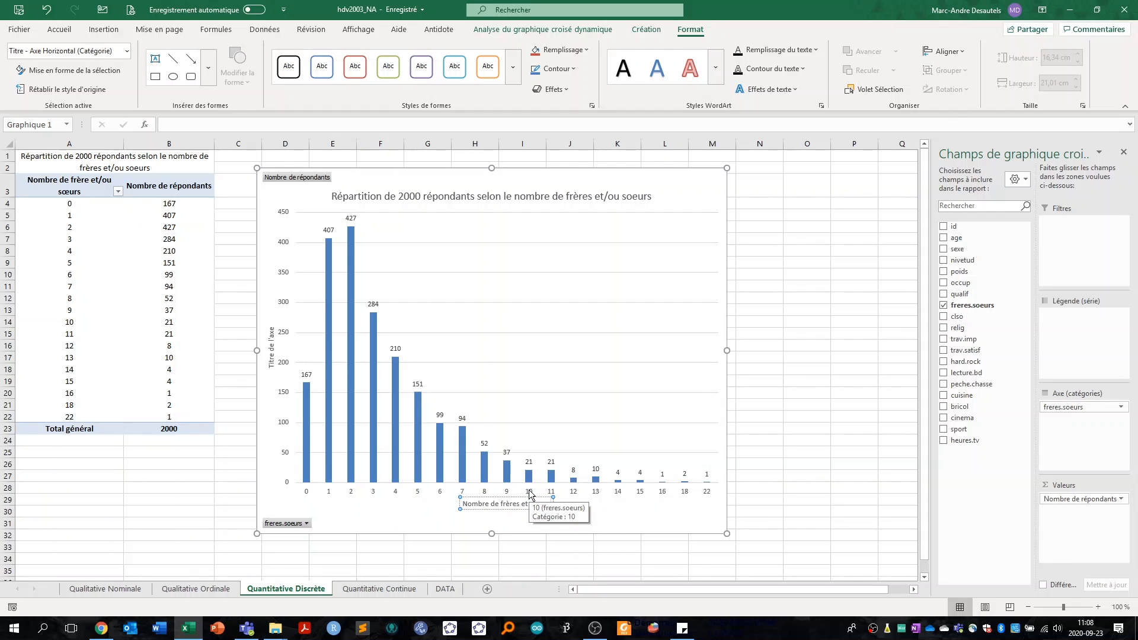
{"action": "left_click", "coordinate": [813, 368]}
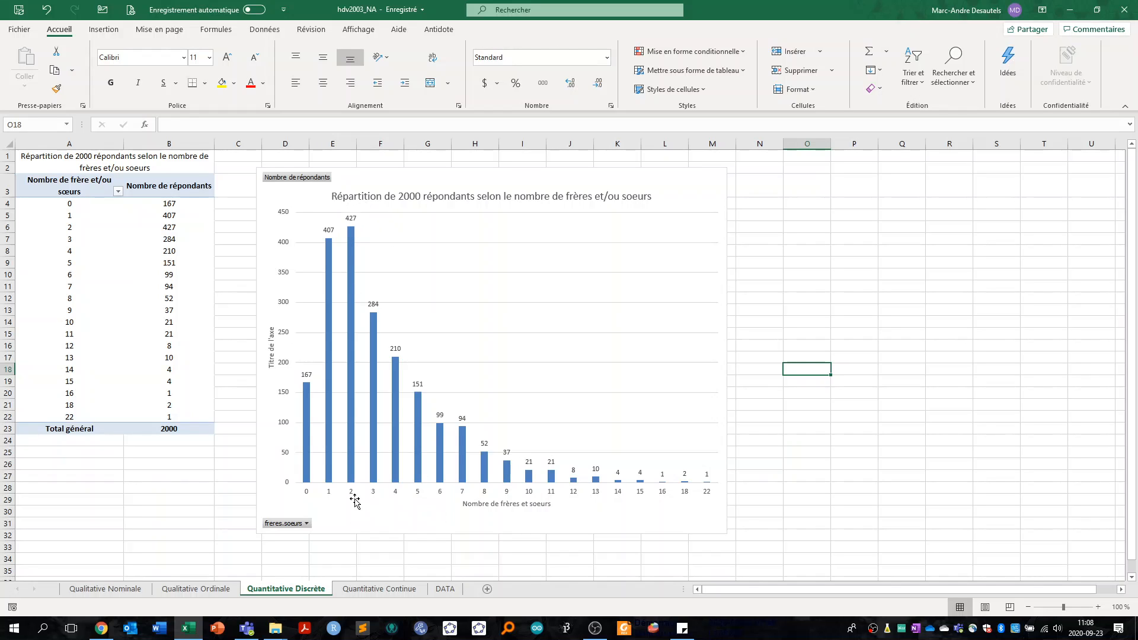
Step: Set the vertical axis title of the siblings chart to "Nombre de répondants"
{"action": "left_click", "coordinate": [271, 336]}
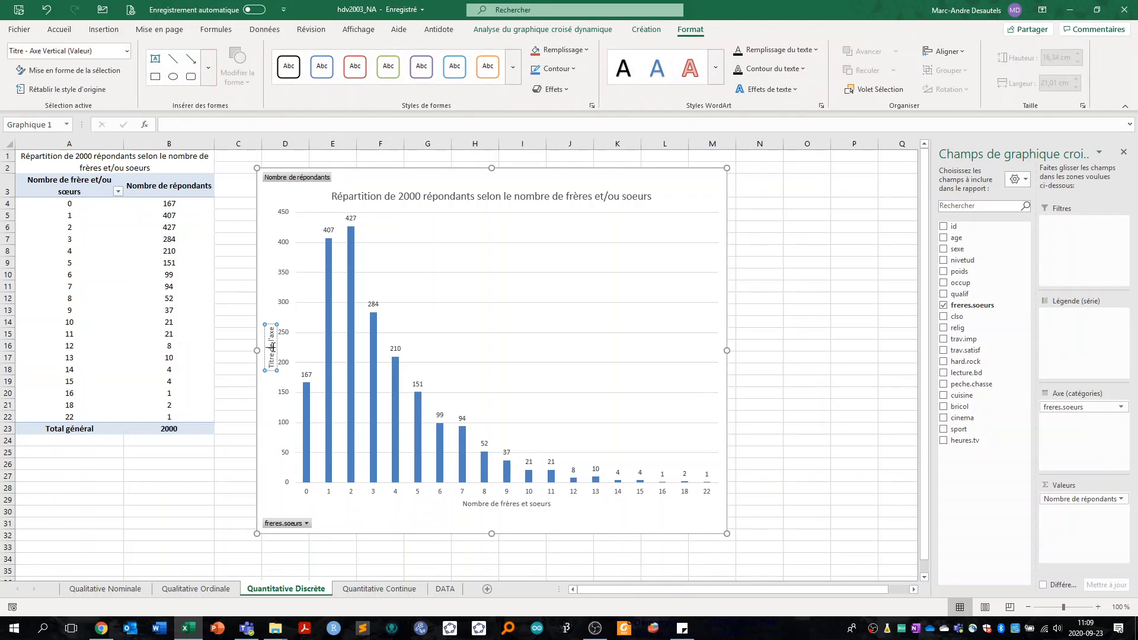
{"action": "triple_click", "coordinate": [272, 350]}
{"action": "type", "text": "Nombre de répondants"}
{"action": "left_click", "coordinate": [775, 271]}
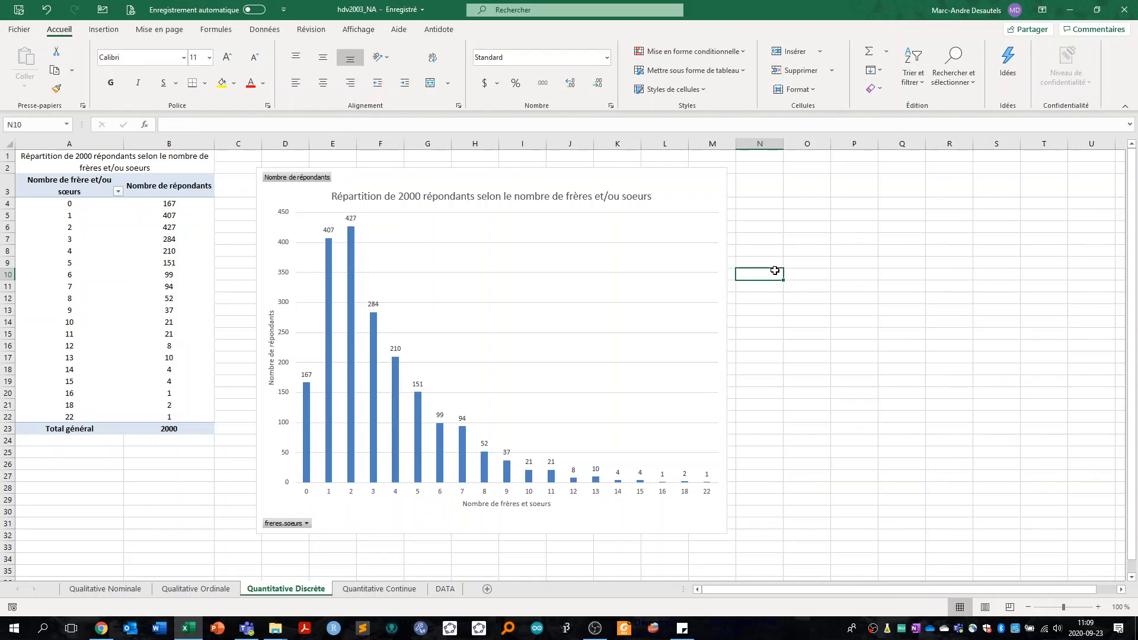
Step: Show the Nombre de répondants values of the siblings pivot table as % du total général
{"action": "left_click", "coordinate": [172, 252]}
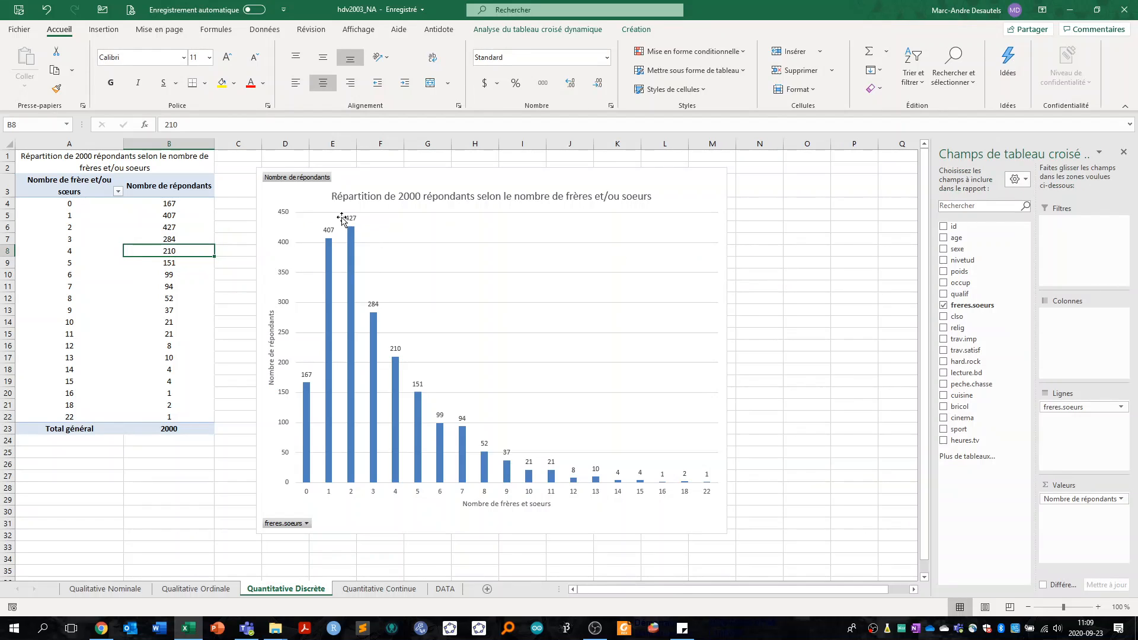
{"action": "left_click", "coordinate": [1121, 502]}
{"action": "left_click", "coordinate": [1118, 503]}
{"action": "left_click", "coordinate": [1086, 485]}
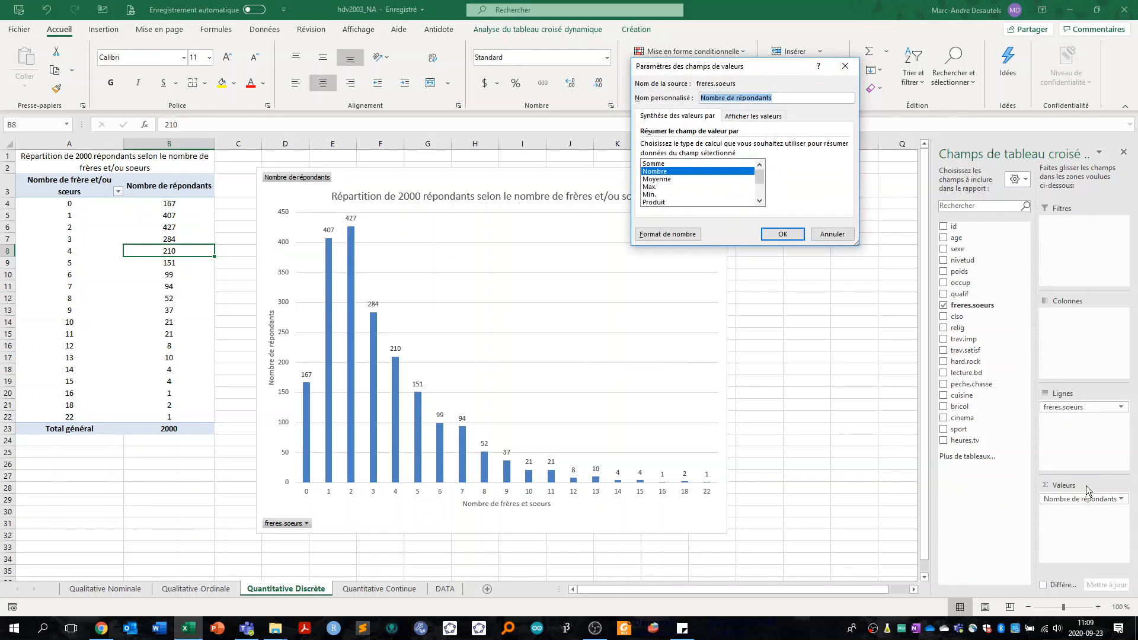
{"action": "left_click", "coordinate": [742, 116]}
{"action": "left_click", "coordinate": [727, 145]}
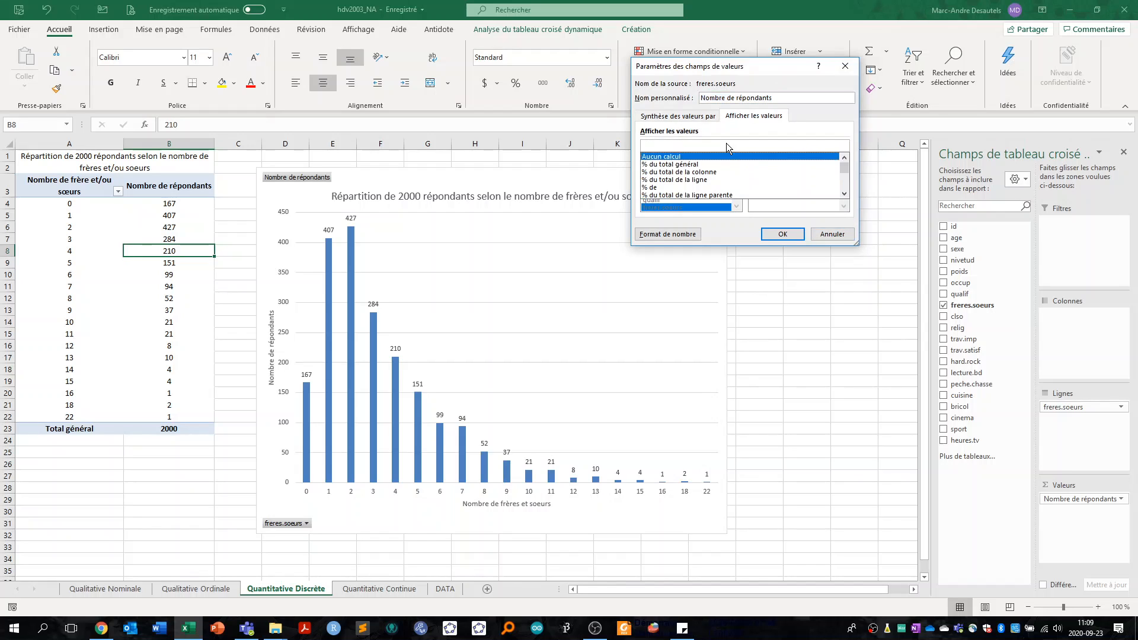
{"action": "left_click", "coordinate": [717, 168]}
{"action": "left_click", "coordinate": [768, 237]}
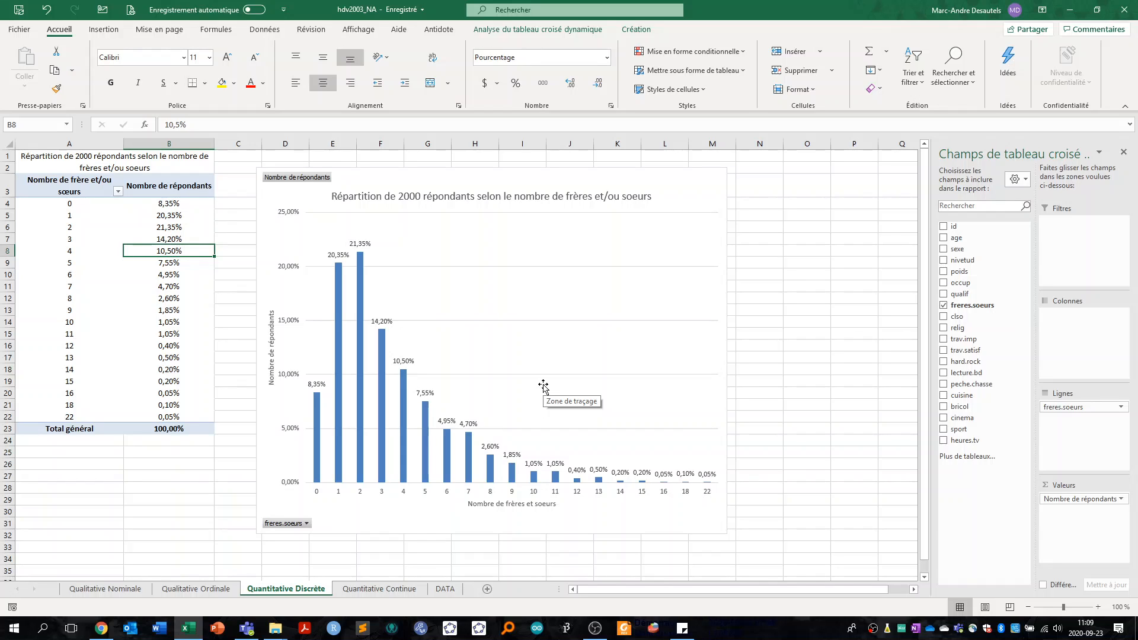
Step: Insert a clustered column (Histogramme groupé) pivot chart from the age pivot table on the Quantitative Continue sheet
{"action": "left_click", "coordinate": [408, 591]}
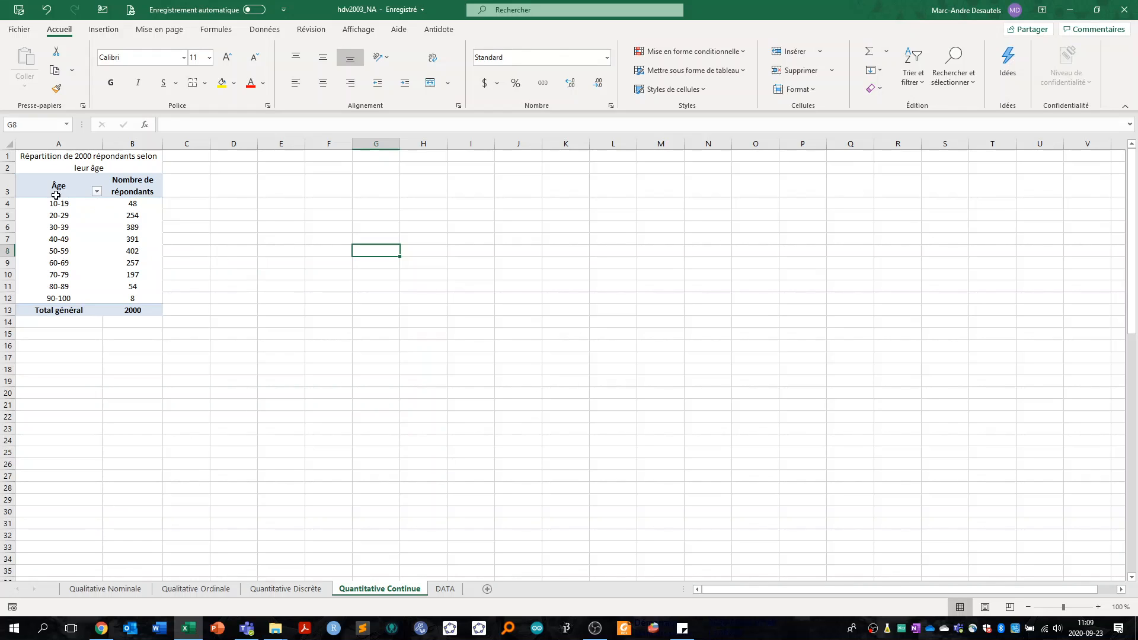
{"action": "left_click", "coordinate": [83, 239]}
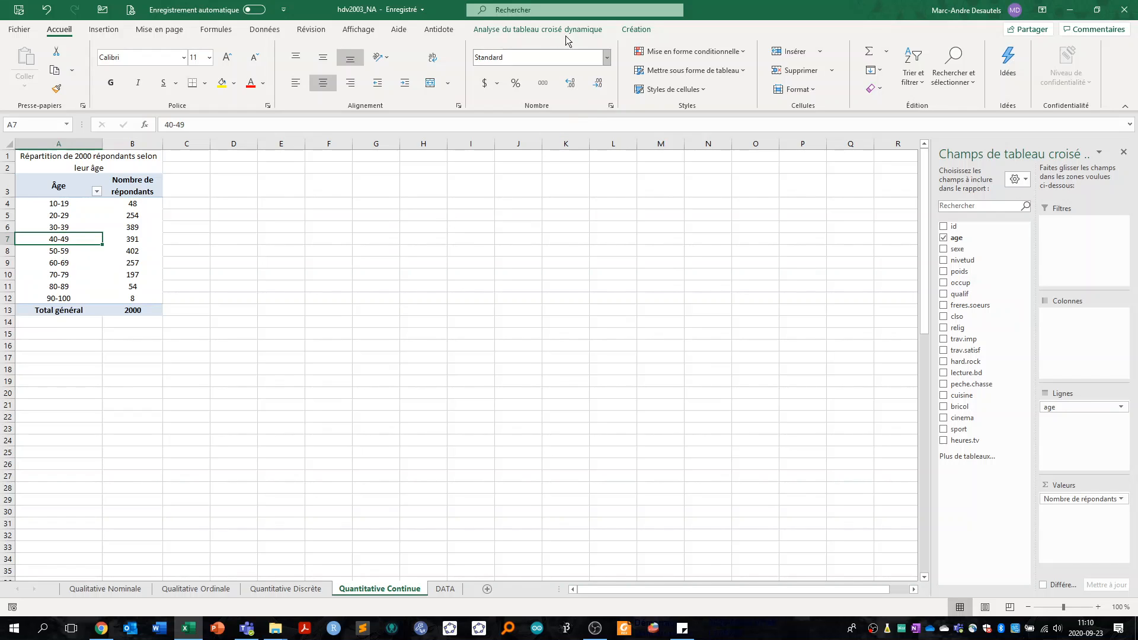
{"action": "left_click", "coordinate": [543, 29]}
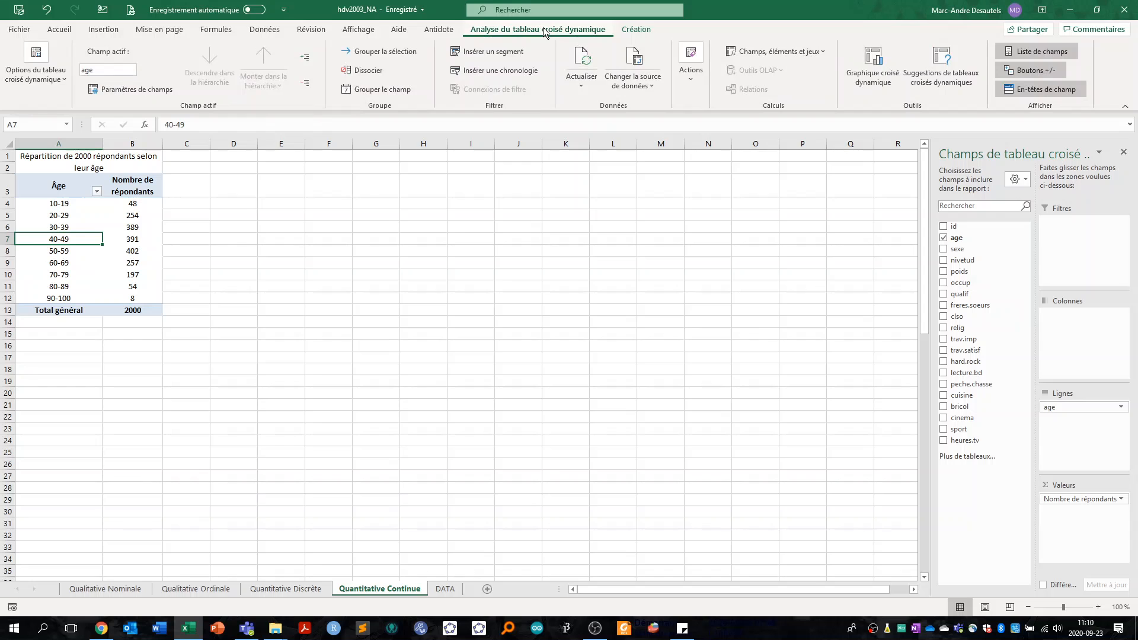
{"action": "left_click", "coordinate": [873, 65]}
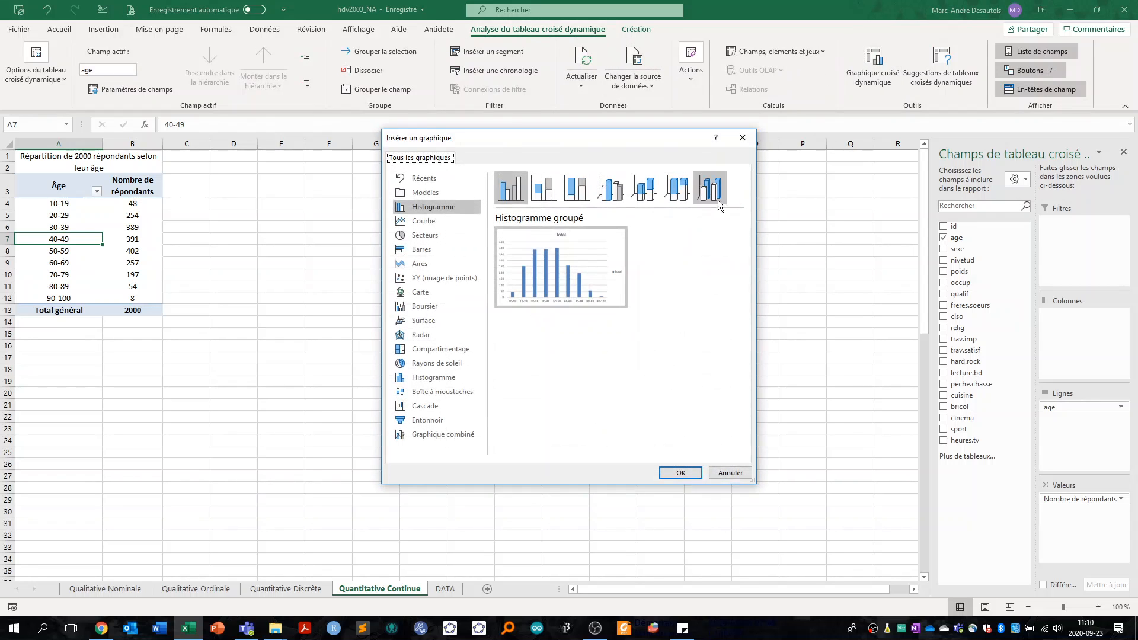
{"action": "mouse_move", "coordinate": [588, 278]}
{"action": "left_click", "coordinate": [438, 377]}
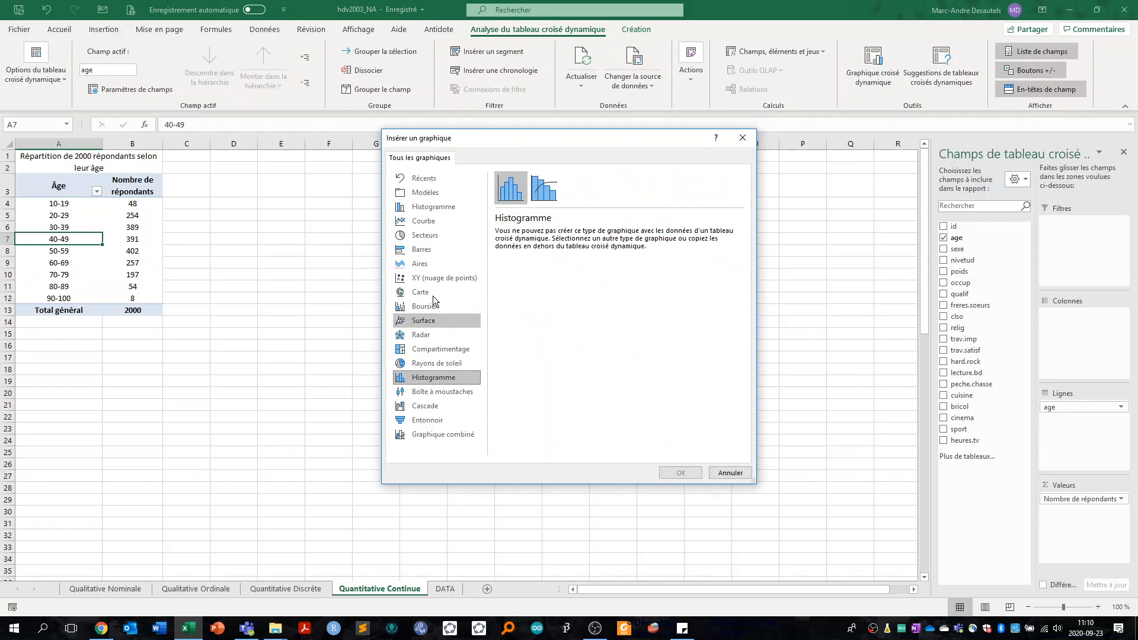
{"action": "left_click", "coordinate": [428, 207]}
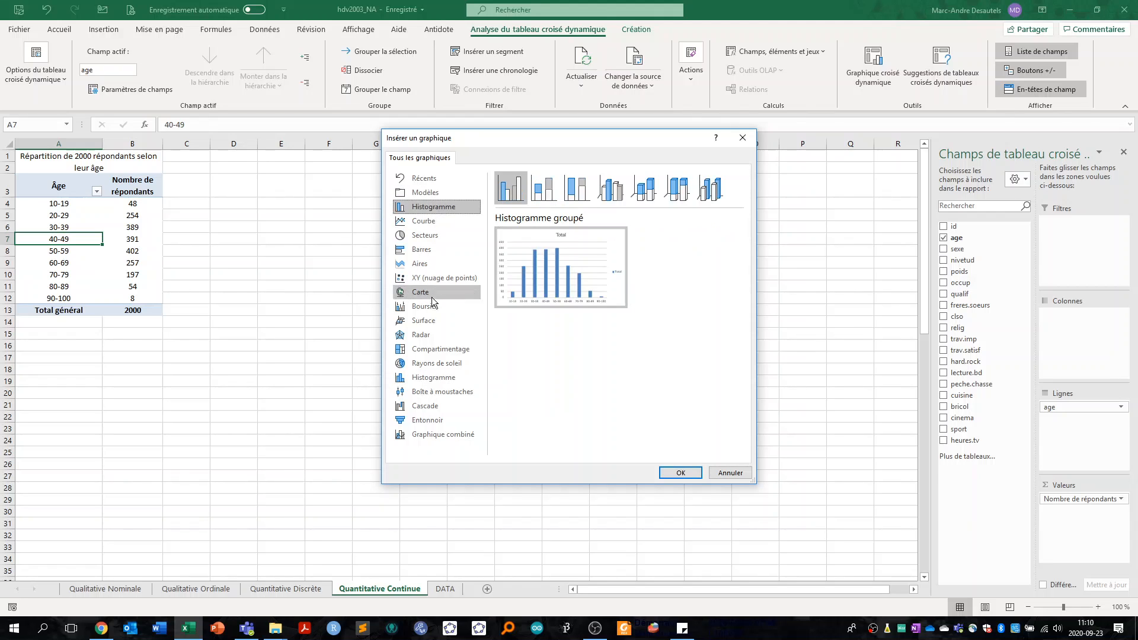
{"action": "left_click", "coordinate": [445, 381]}
{"action": "left_click", "coordinate": [440, 207]}
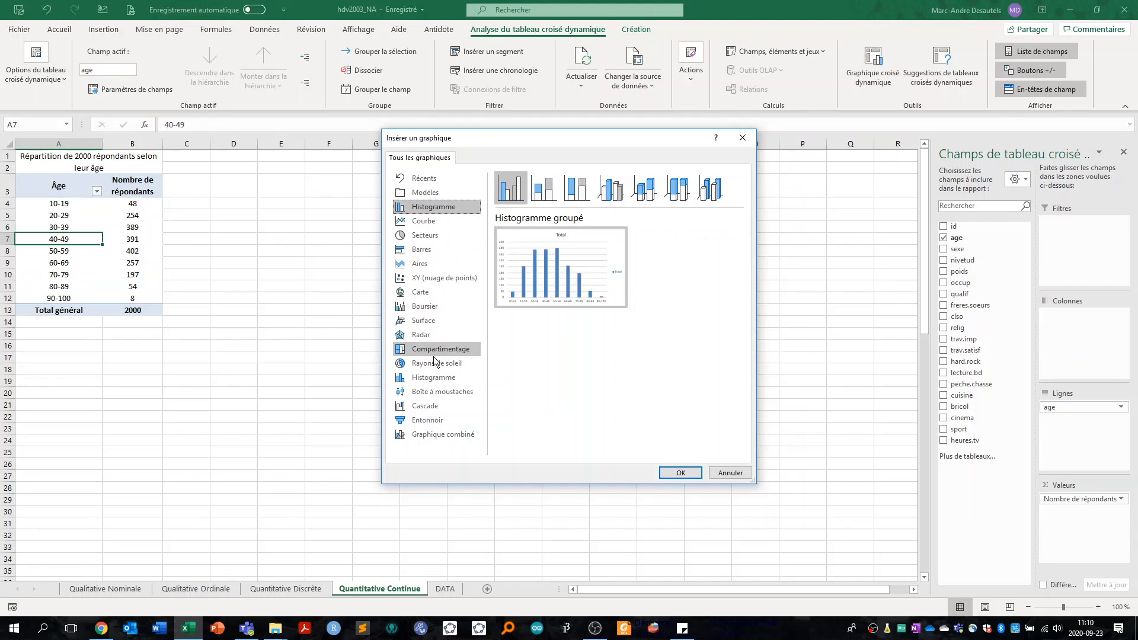
{"action": "left_click", "coordinate": [438, 378]}
{"action": "left_click", "coordinate": [440, 204]}
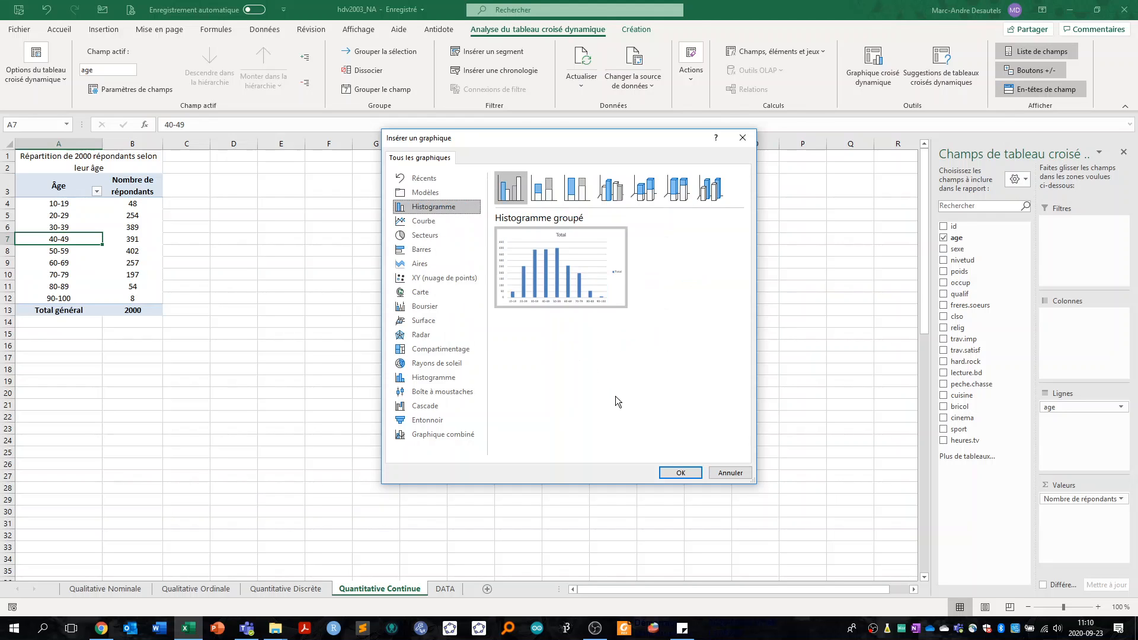
{"action": "left_click", "coordinate": [675, 478]}
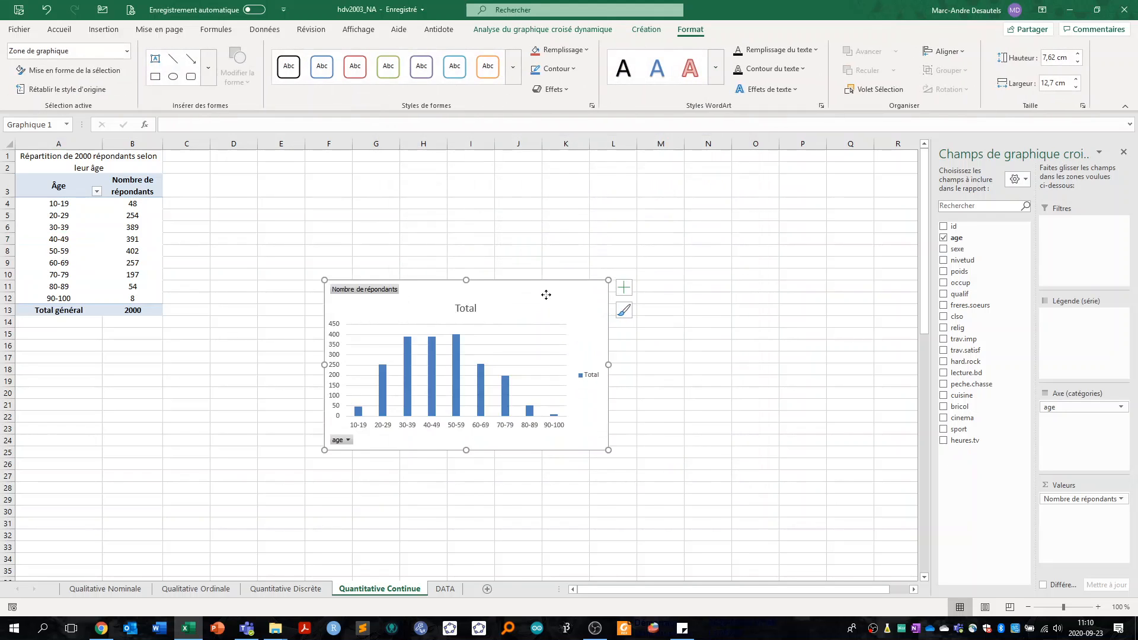
Step: Enlarge the age chart beside the pivot table to about 24.4 cm wide by 15.7 cm high and remove its legend
{"action": "left_click_drag", "start_coordinate": [541, 288], "coordinate": [407, 180]}
{"action": "left_click_drag", "start_coordinate": [472, 337], "coordinate": [733, 517]}
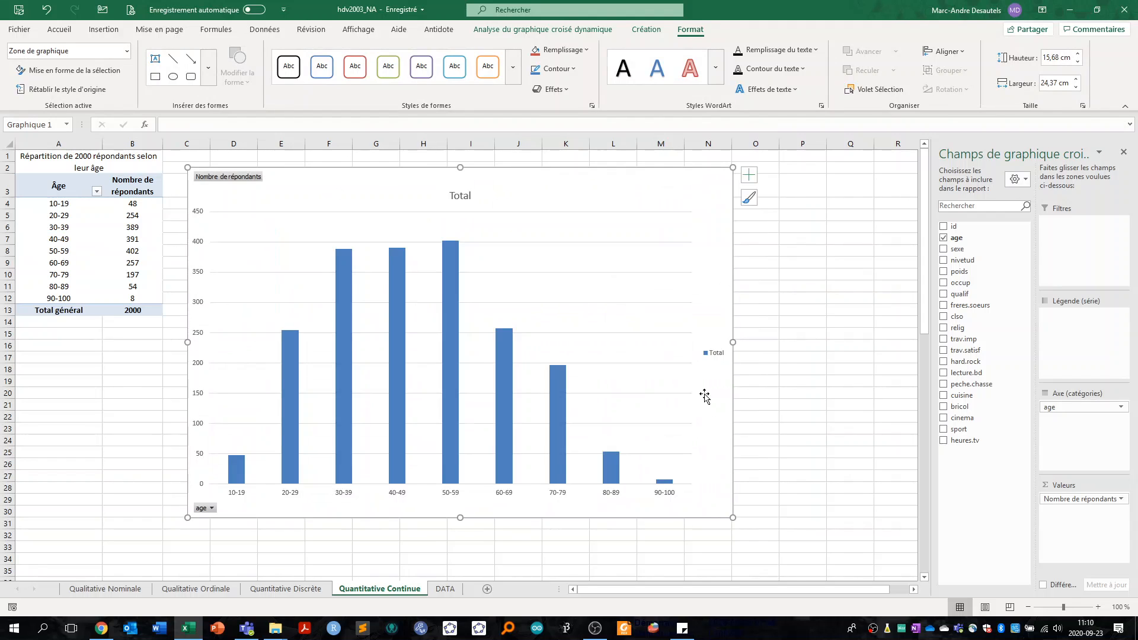
{"action": "left_click", "coordinate": [714, 353]}
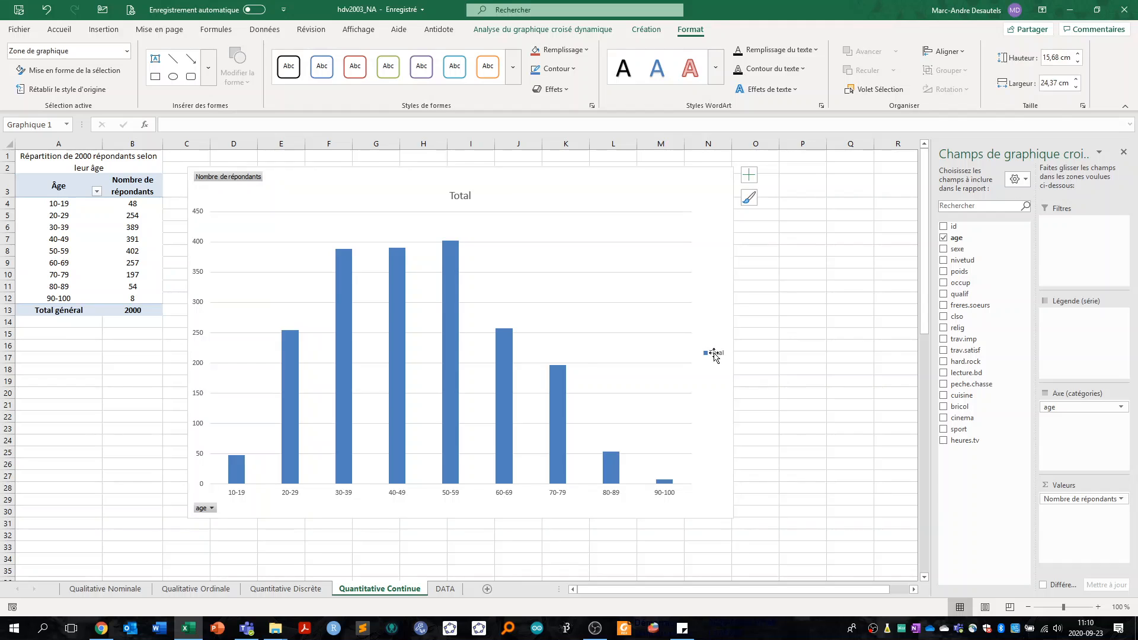
{"action": "key", "text": "Delete"}
Step: Set the age chart's title to "Répartition de 2000 répondants selon leur âge"
{"action": "left_click", "coordinate": [463, 195]}
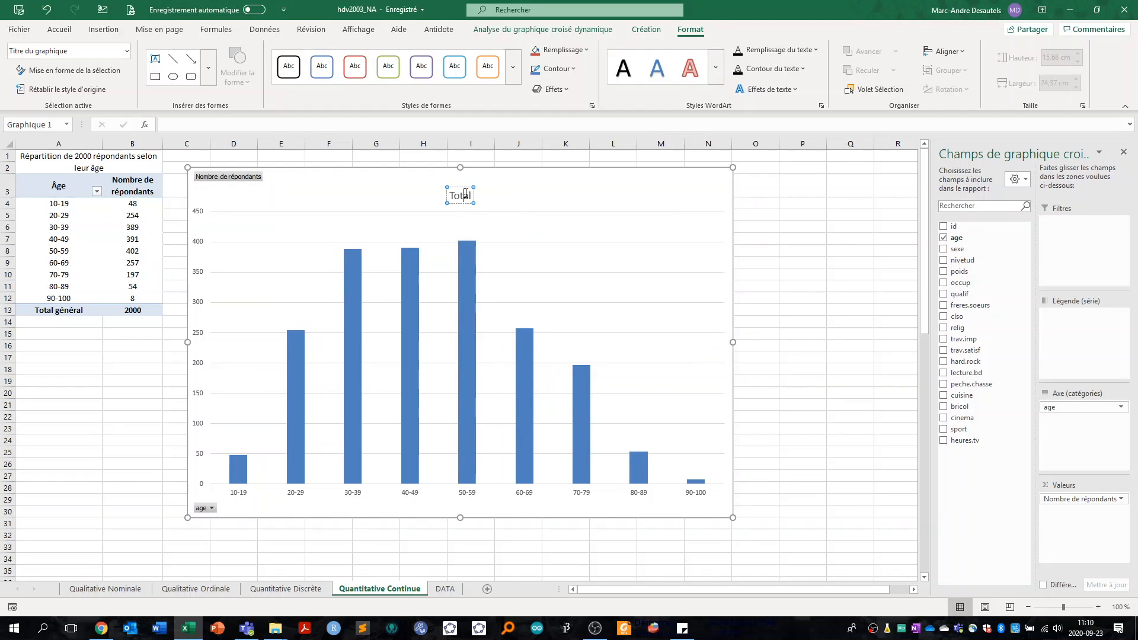
{"action": "double_click", "coordinate": [466, 197]}
{"action": "type", "text": "Répartition d"}
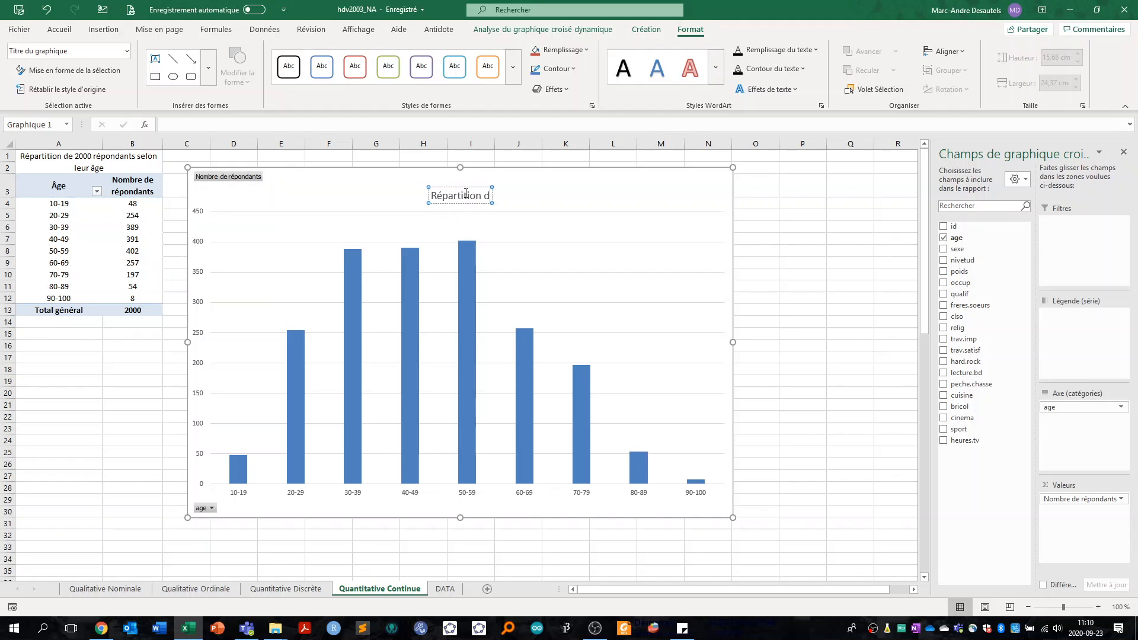
{"action": "type", "text": "e 2000 répondanst"}
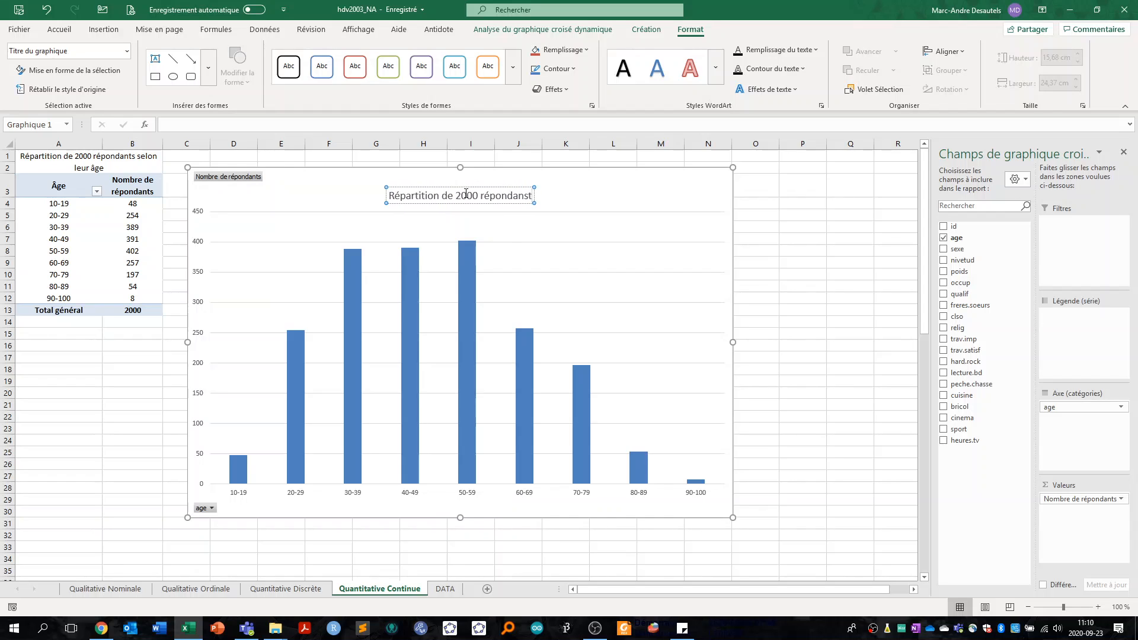
{"action": "key", "text": "BackSpace"}
{"action": "key", "text": "BackSpace"}
{"action": "type", "text": "ts selon"}
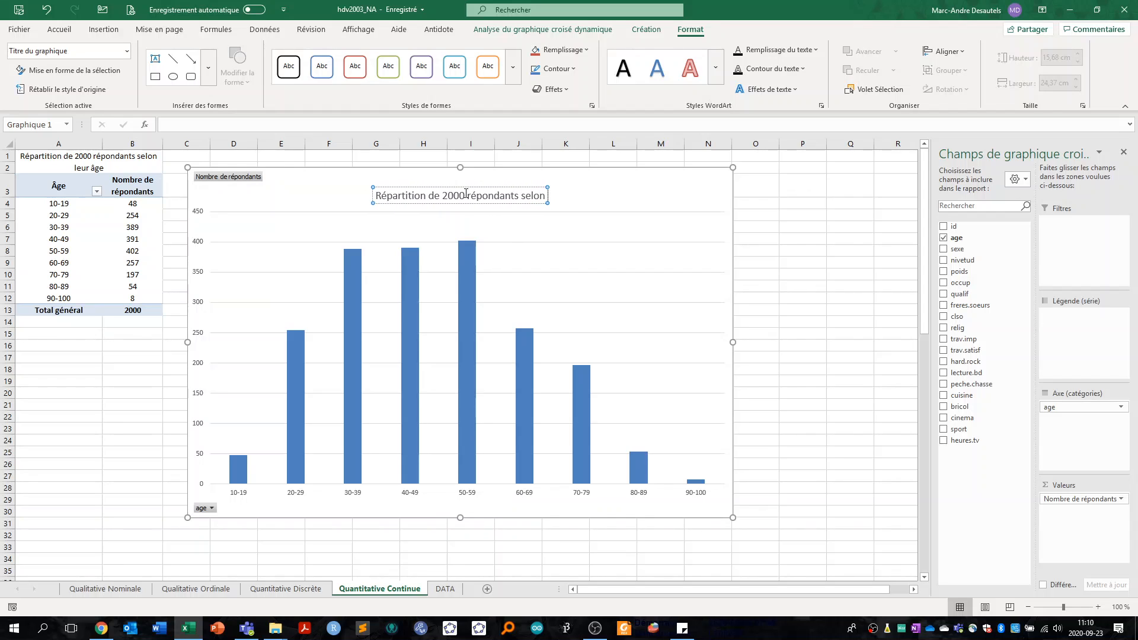
{"action": "type", "text": " ler"}
{"action": "key", "text": "BackSpace"}
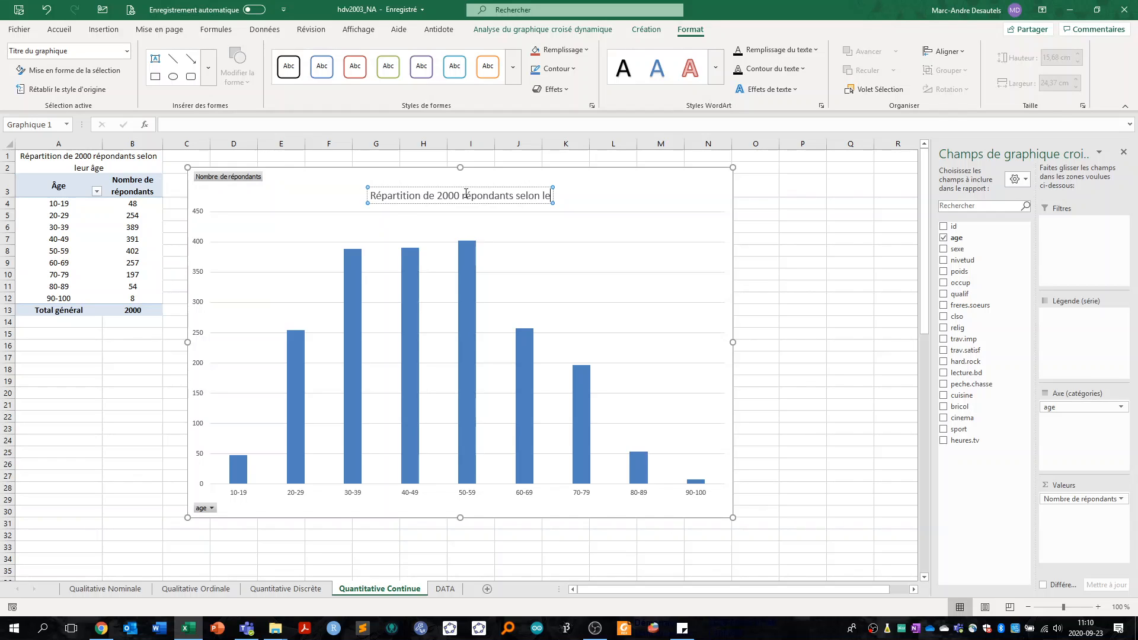
{"action": "type", "text": "ur âge"}
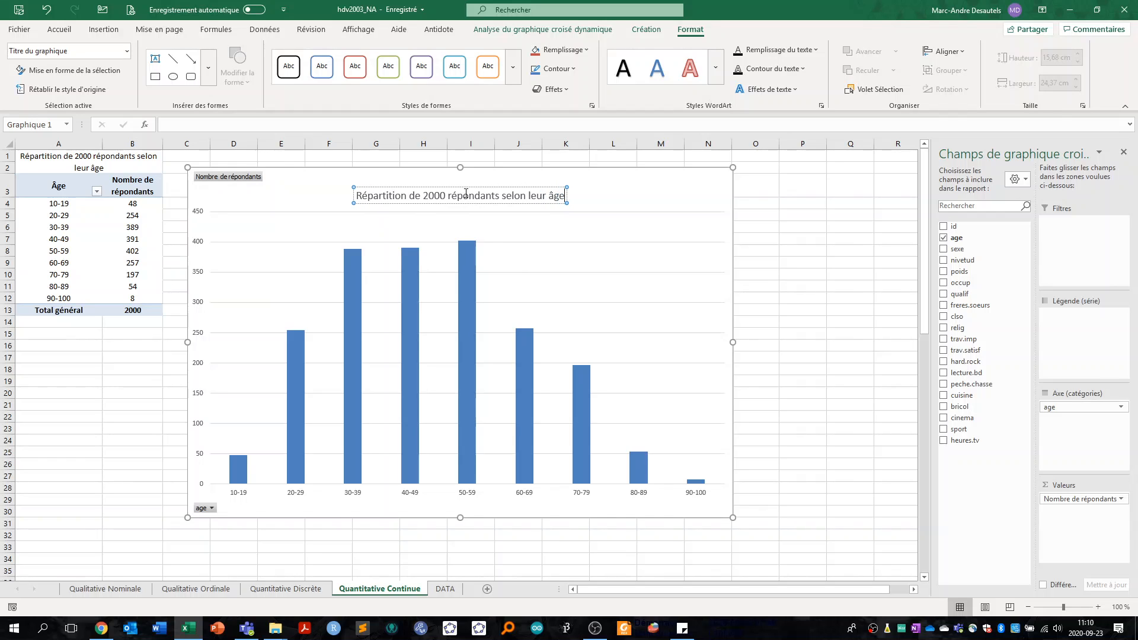
{"action": "left_click", "coordinate": [687, 195]}
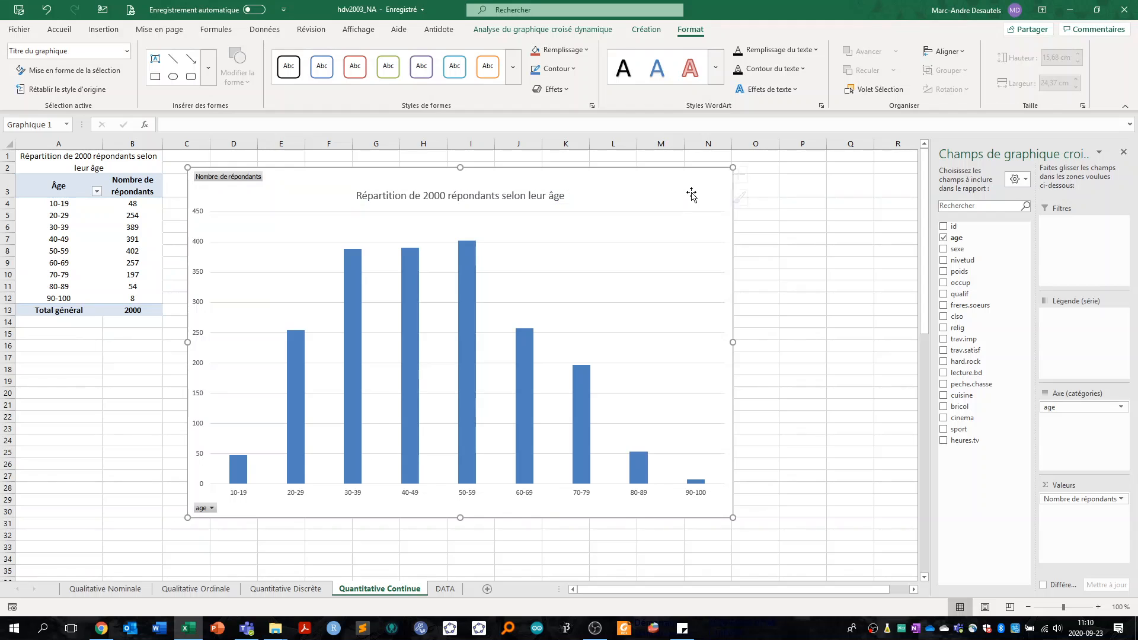
Step: Add axis titles and data labels to the age chart
{"action": "left_click", "coordinate": [747, 174]}
{"action": "left_click", "coordinate": [777, 206]}
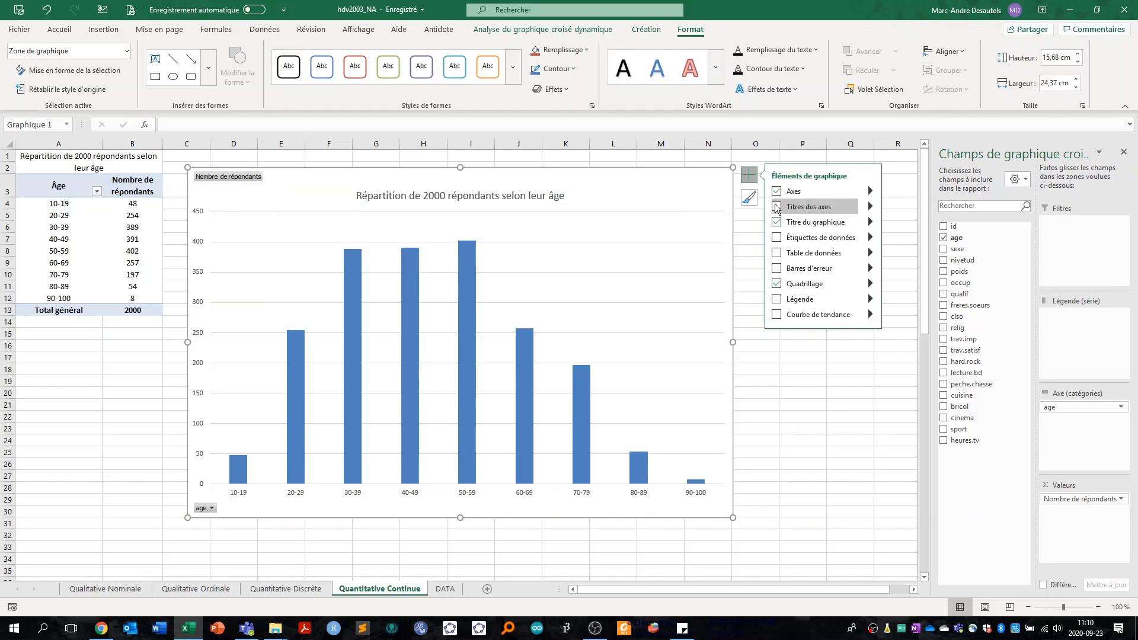
{"action": "left_click", "coordinate": [777, 237]}
Step: Set the horizontal axis title of the age chart to "Âge"
{"action": "left_click", "coordinate": [484, 491]}
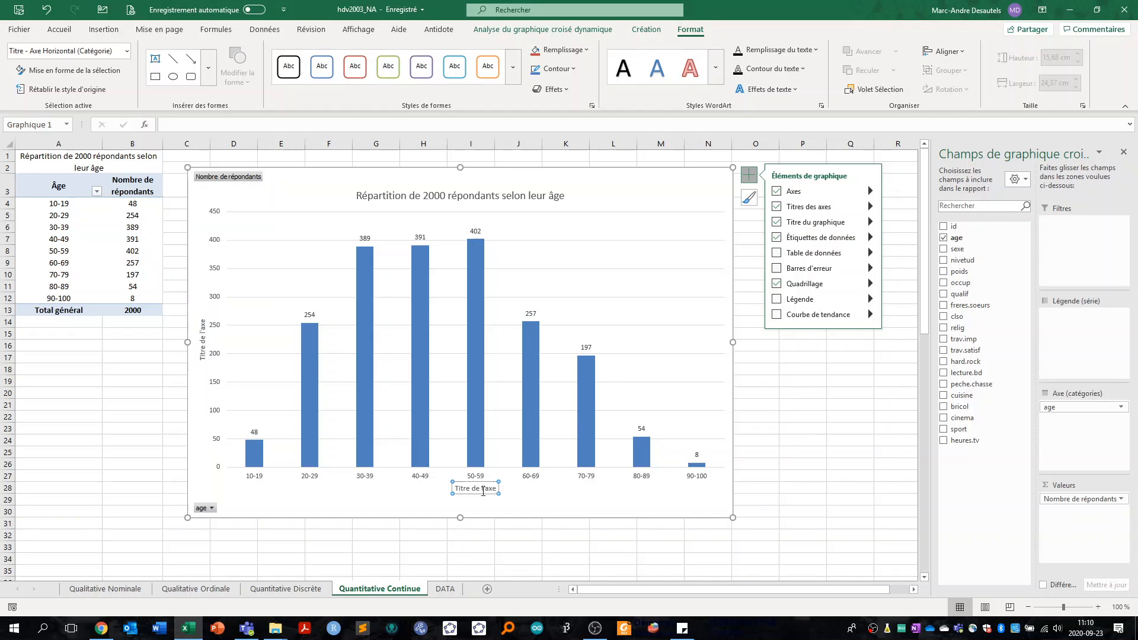
{"action": "left_click", "coordinate": [483, 491]}
{"action": "triple_click", "coordinate": [481, 489]}
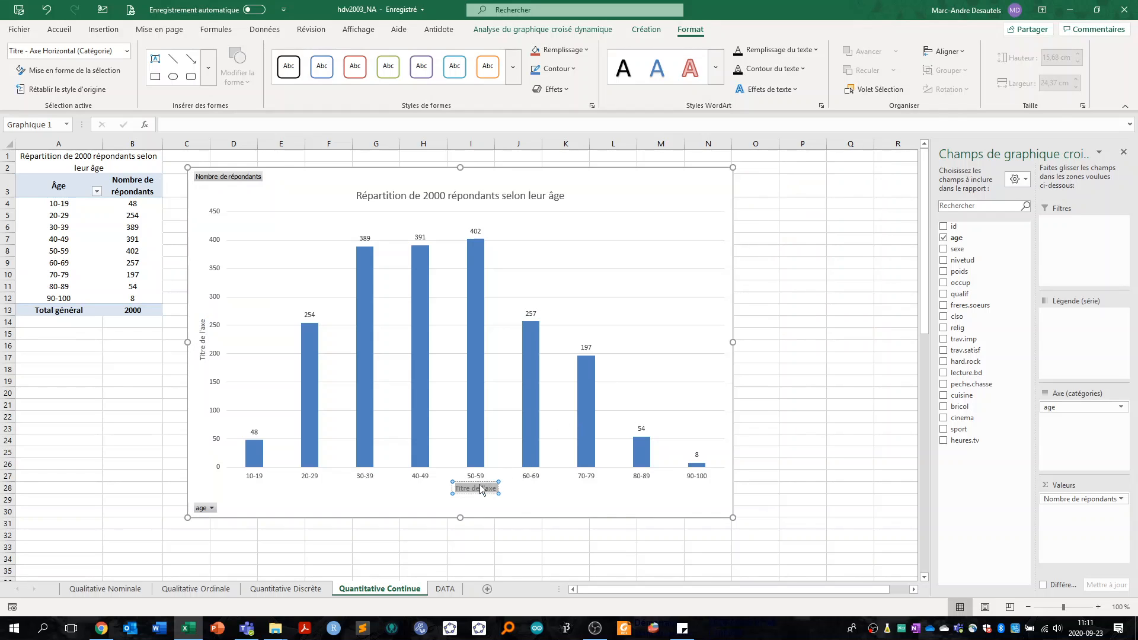
{"action": "type", "text": "Âge"}
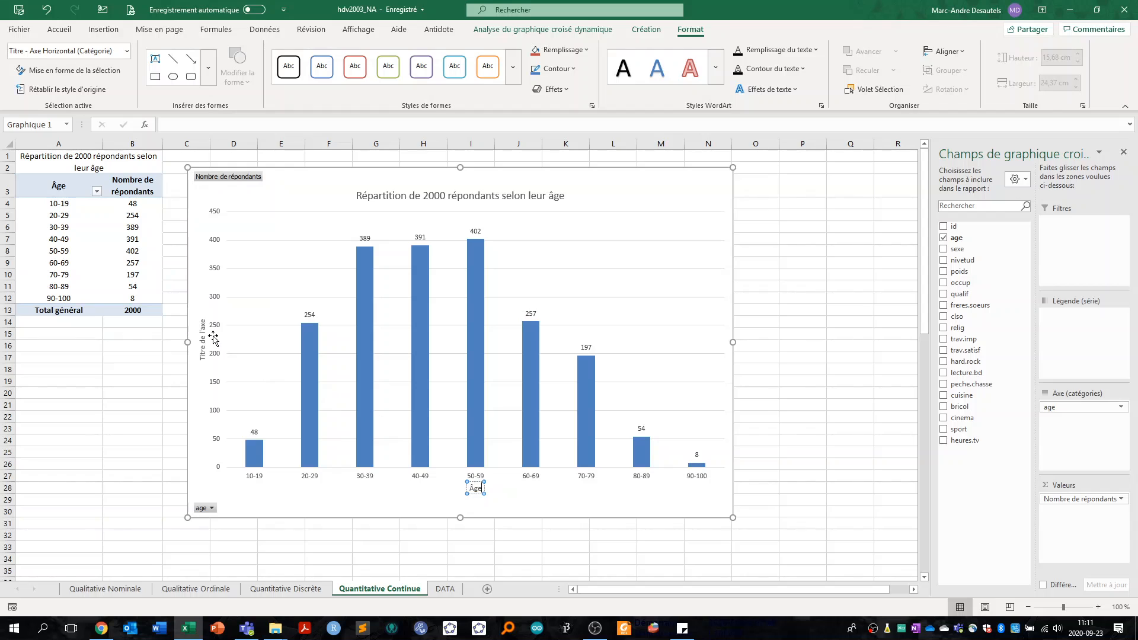
Step: Set the vertical axis title of the age chart to "Nombre de répondants" and close the formatting options
{"action": "double_click", "coordinate": [213, 340]}
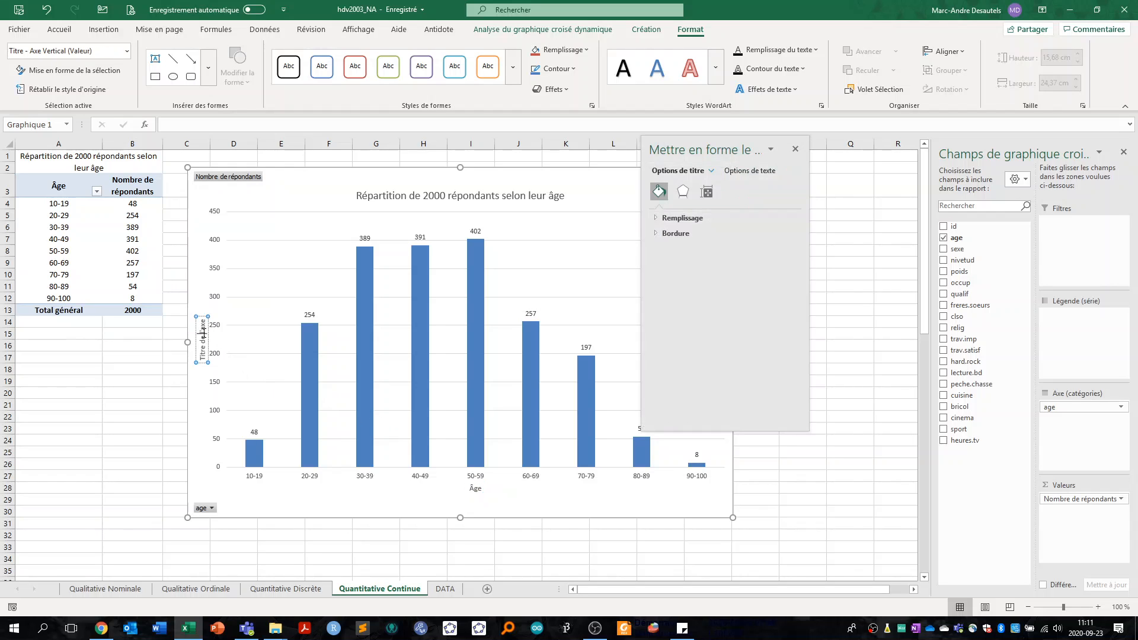
{"action": "triple_click", "coordinate": [206, 332]}
{"action": "type", "text": "Nombre de répondants"}
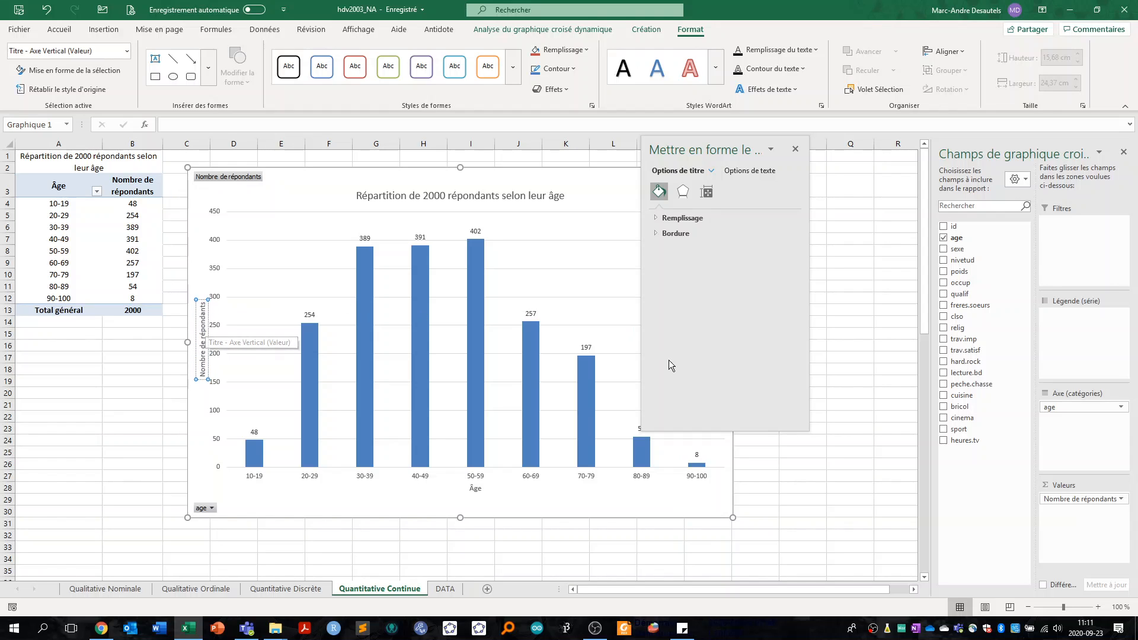
{"action": "left_click", "coordinate": [806, 474]}
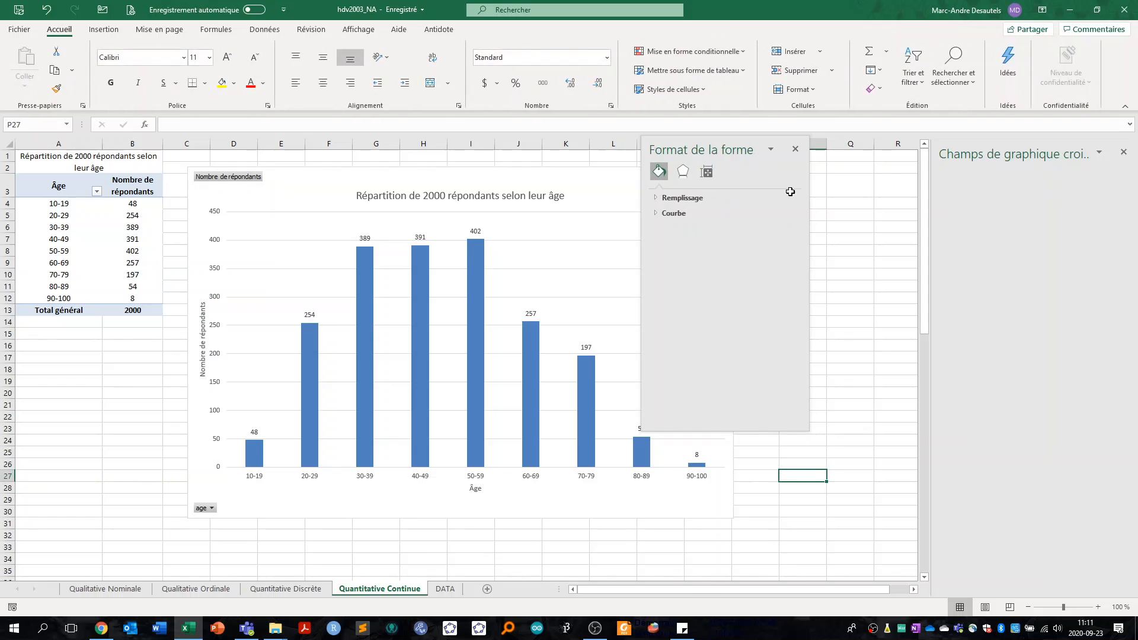
{"action": "left_click", "coordinate": [796, 149]}
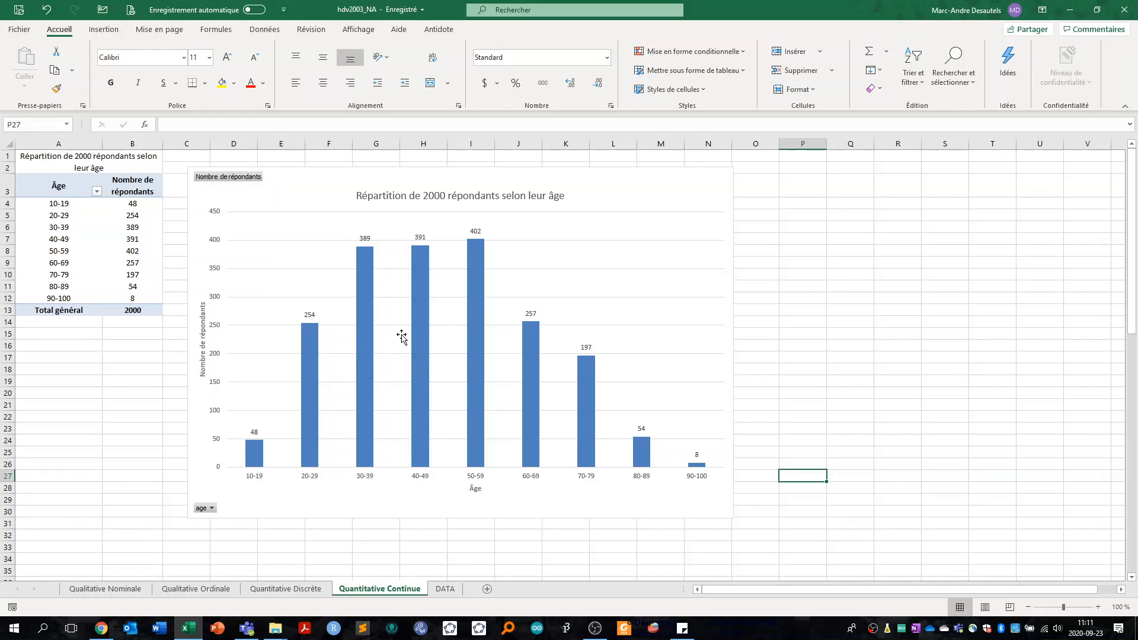
Step: Set the gap width (Largeur de l'intervalle) of the age chart's data series to 0 %
{"action": "mouse_move", "coordinate": [419, 339]}
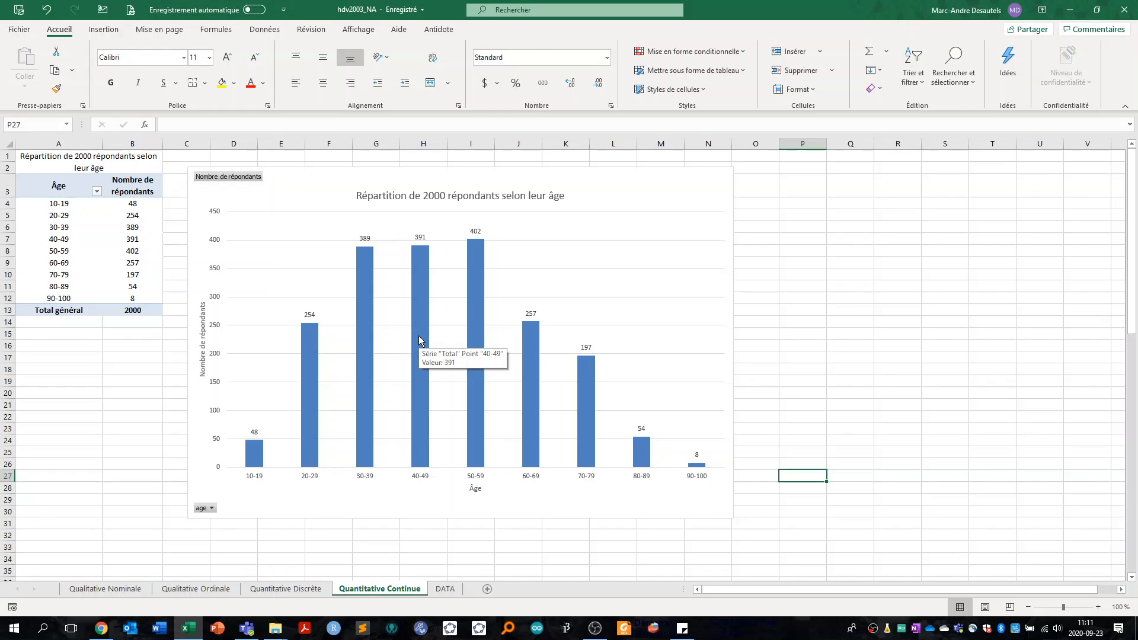
{"action": "left_click", "coordinate": [419, 336]}
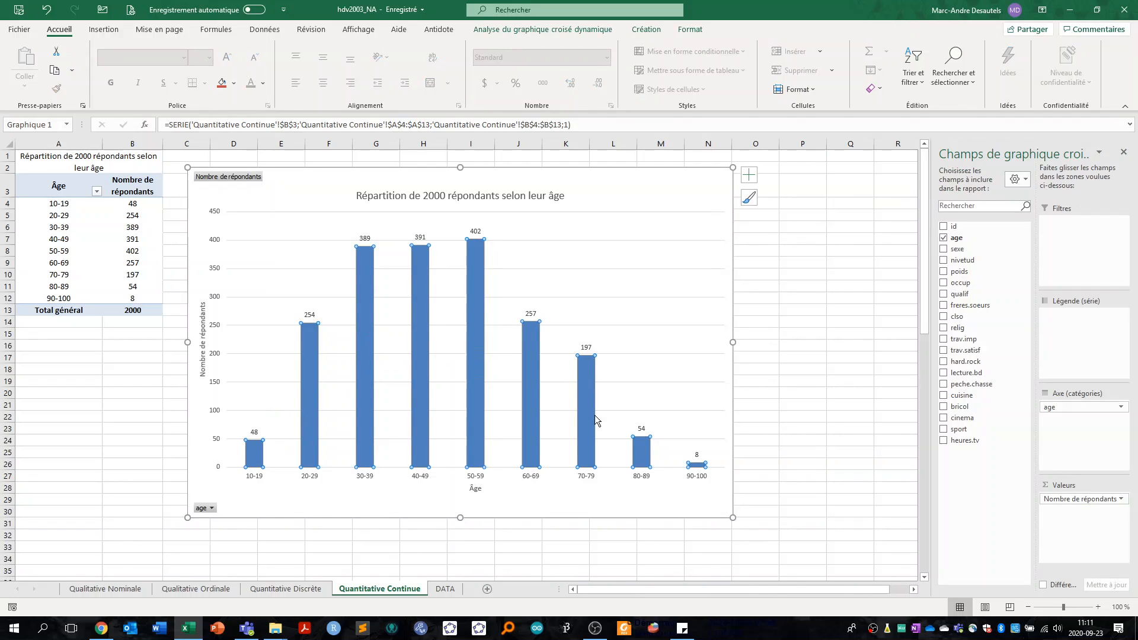
{"action": "mouse_move", "coordinate": [418, 364]}
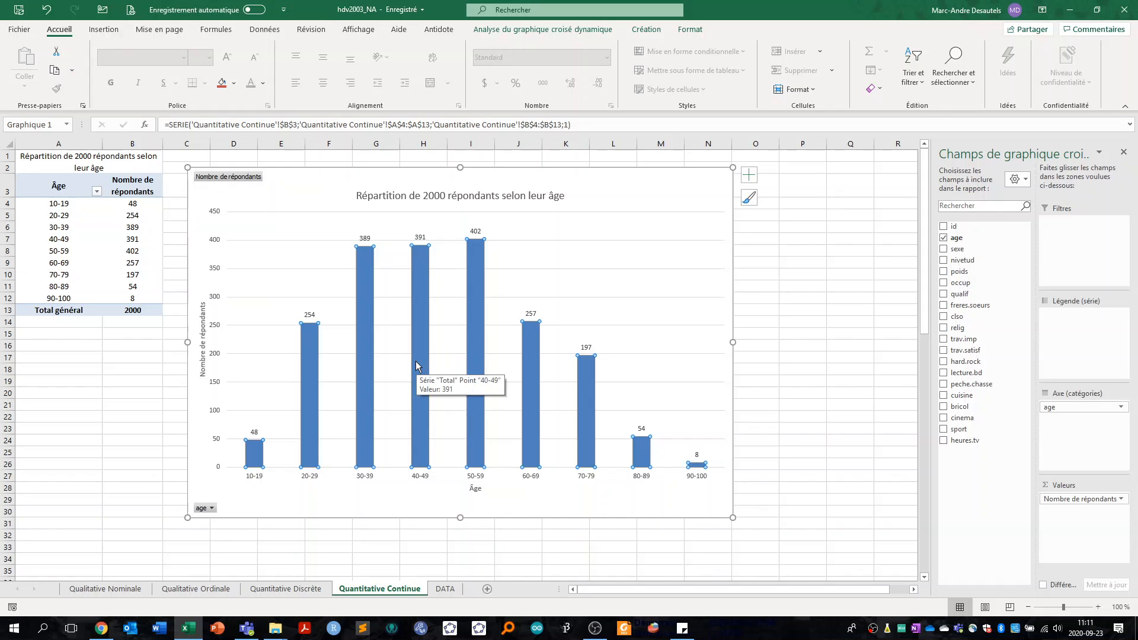
{"action": "right_click", "coordinate": [417, 366]}
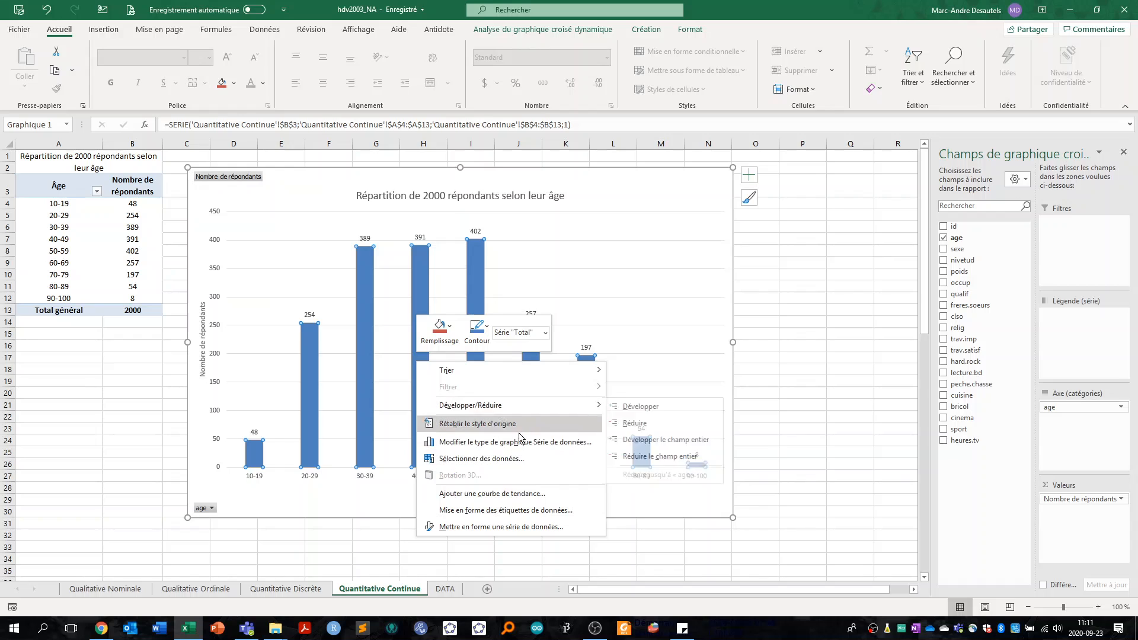
{"action": "left_click", "coordinate": [541, 527]}
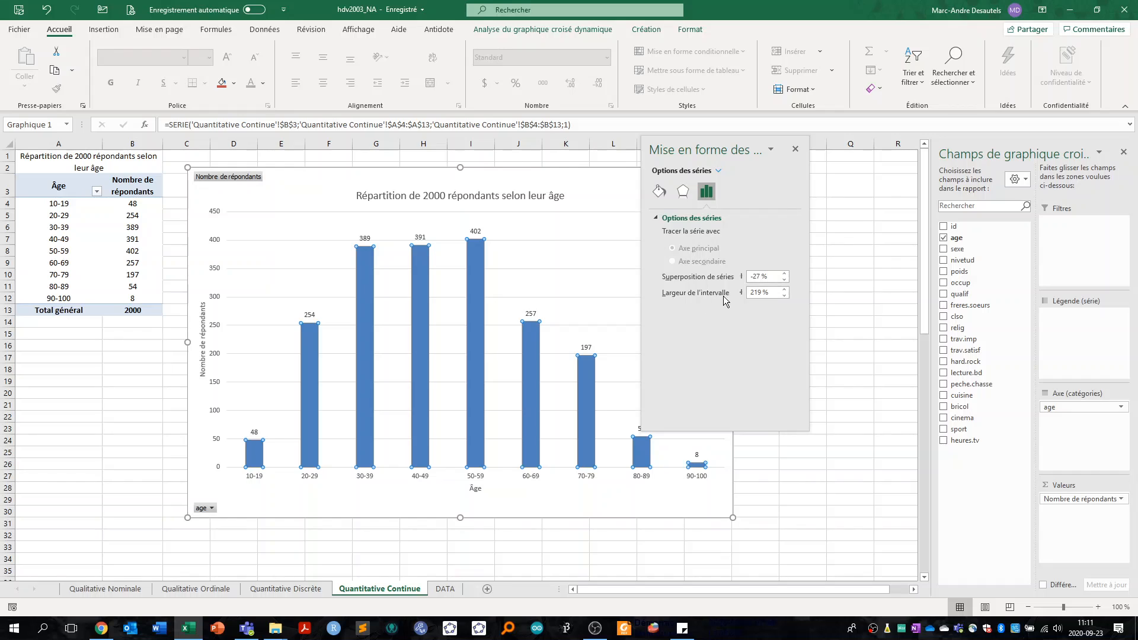
{"action": "left_click", "coordinate": [764, 295]}
{"action": "double_click", "coordinate": [753, 292]}
{"action": "type", "text": "0"}
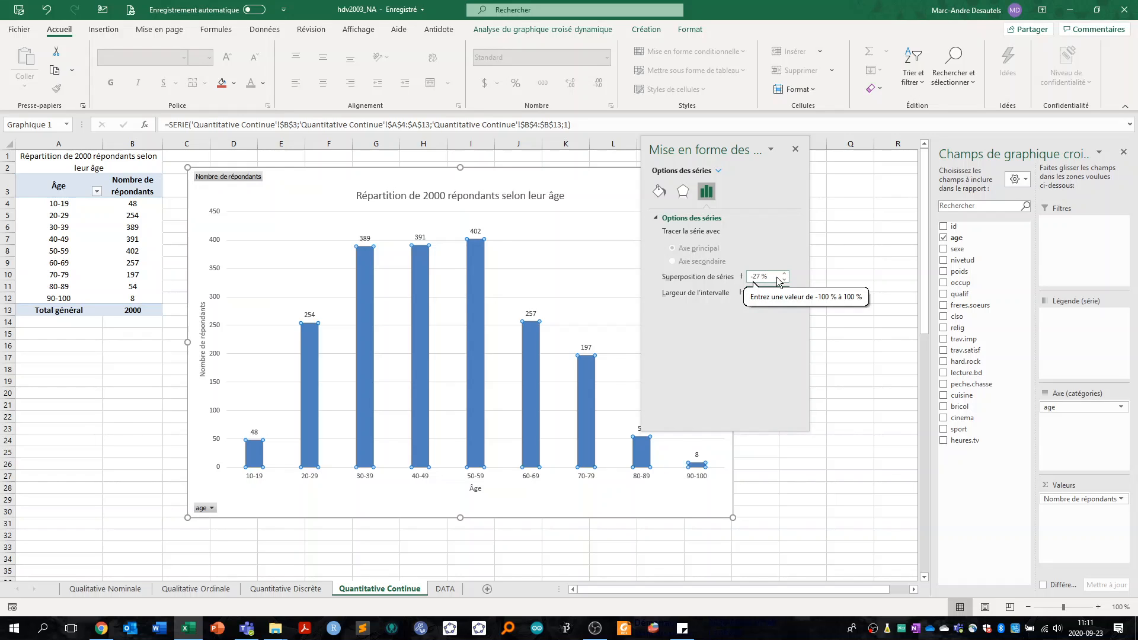
{"action": "key", "text": "Return"}
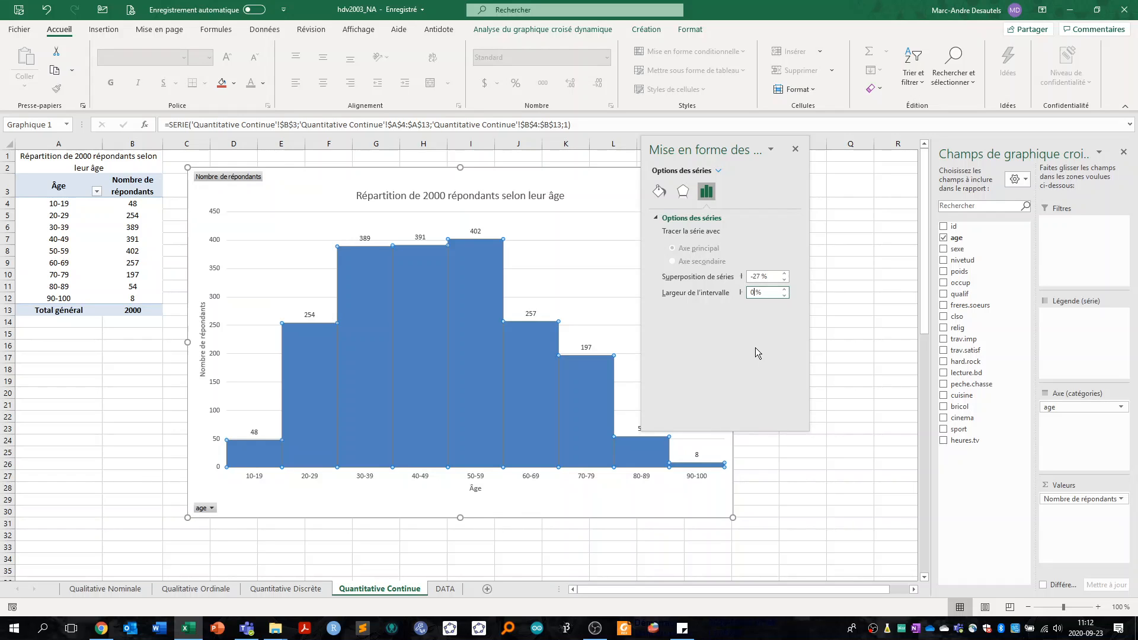
Step: Give the bars of the age histogram a solid (Trait plein) white border
{"action": "left_click", "coordinate": [658, 191]}
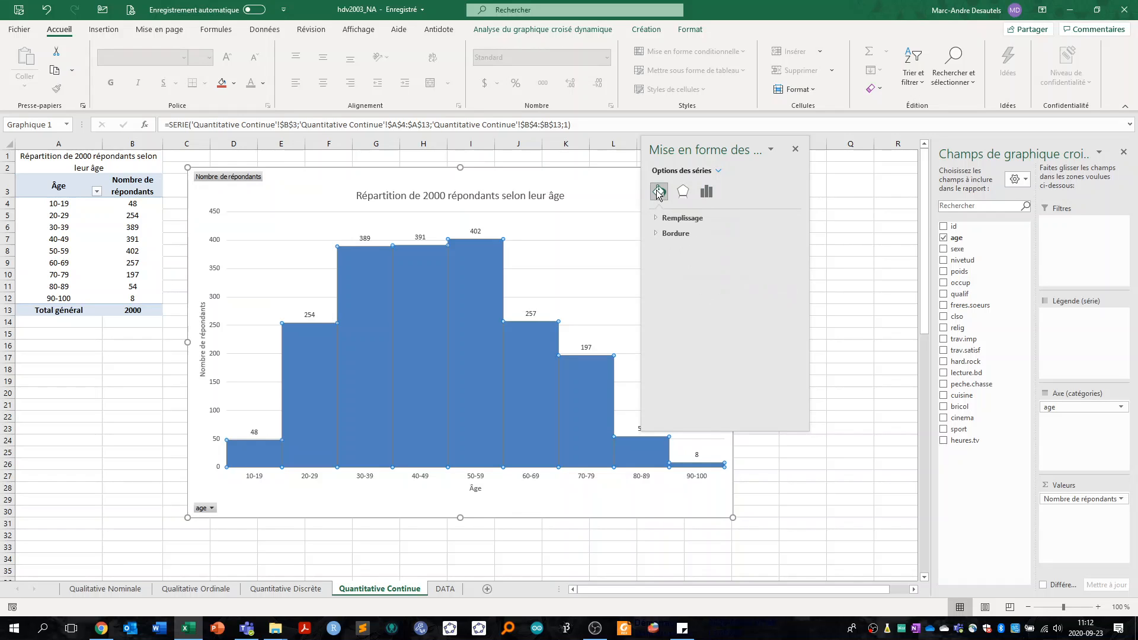
{"action": "left_click", "coordinate": [656, 235]}
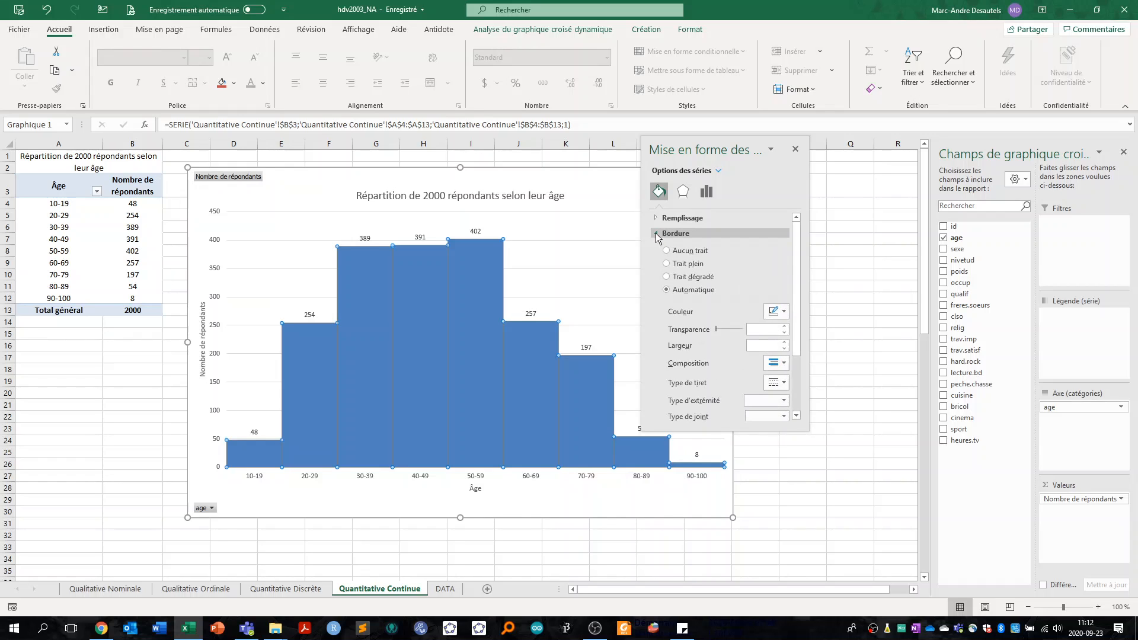
{"action": "left_click", "coordinate": [667, 265]}
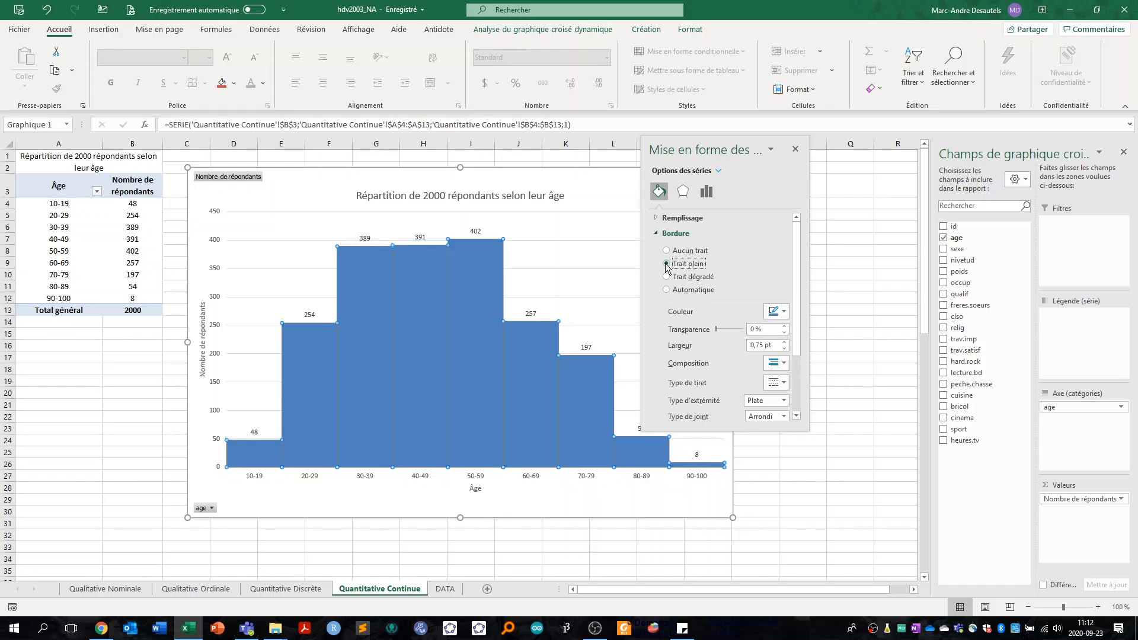
{"action": "left_click", "coordinate": [785, 313]}
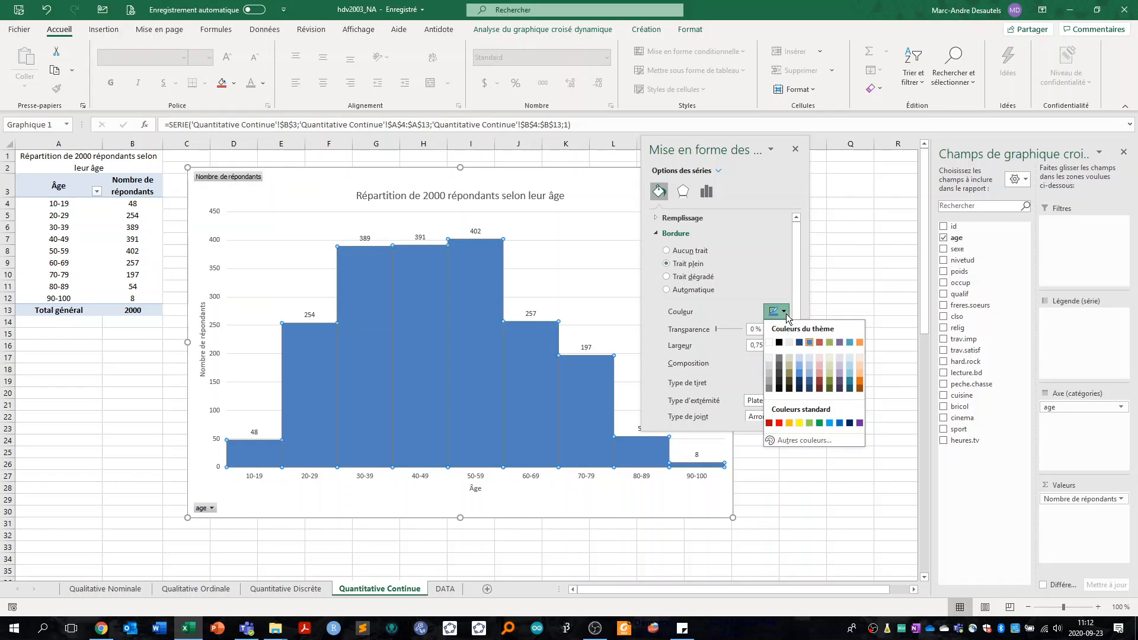
{"action": "left_click", "coordinate": [769, 342]}
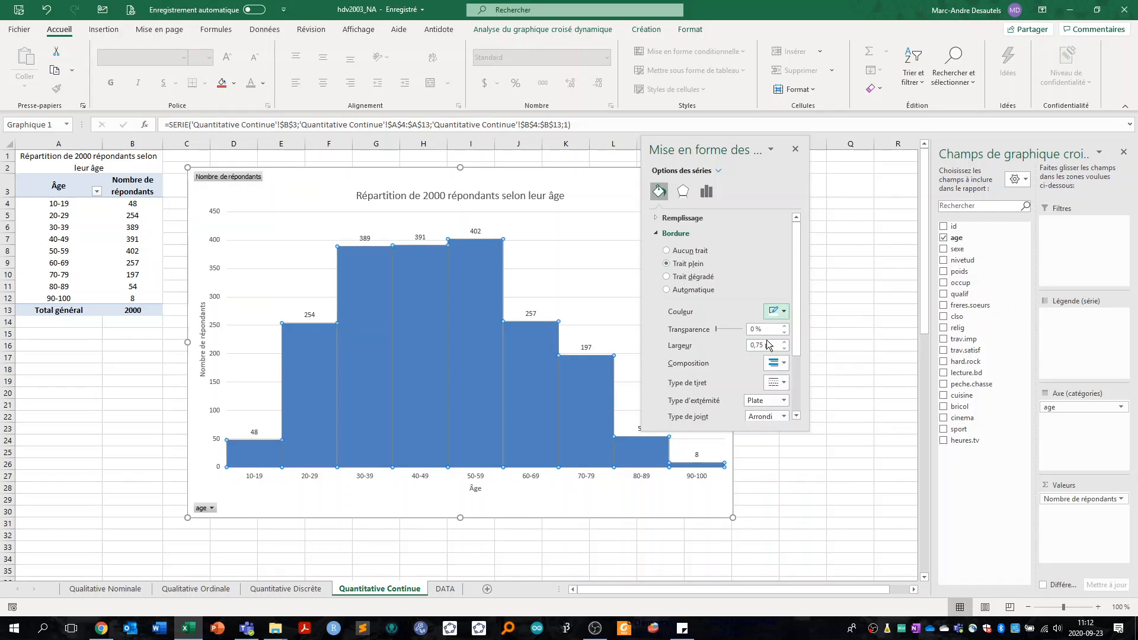
Step: Set the border width of the histogram bars to 1,5 pt, then close the formatting options and deselect the chart
{"action": "left_click", "coordinate": [784, 343]}
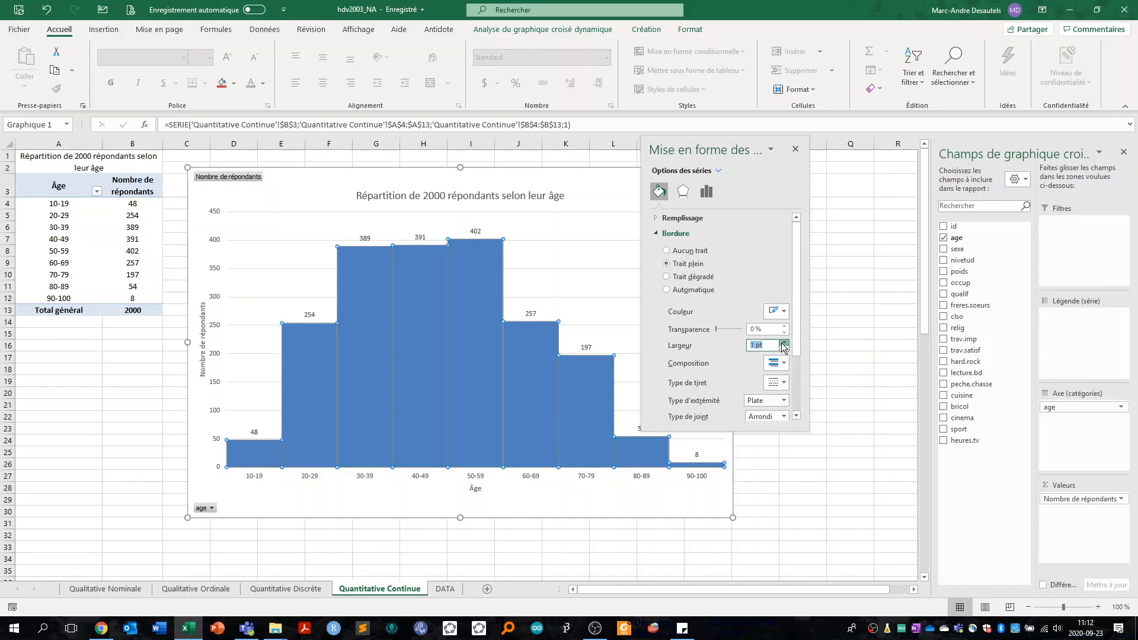
{"action": "left_click", "coordinate": [784, 343]}
{"action": "left_click", "coordinate": [783, 343]}
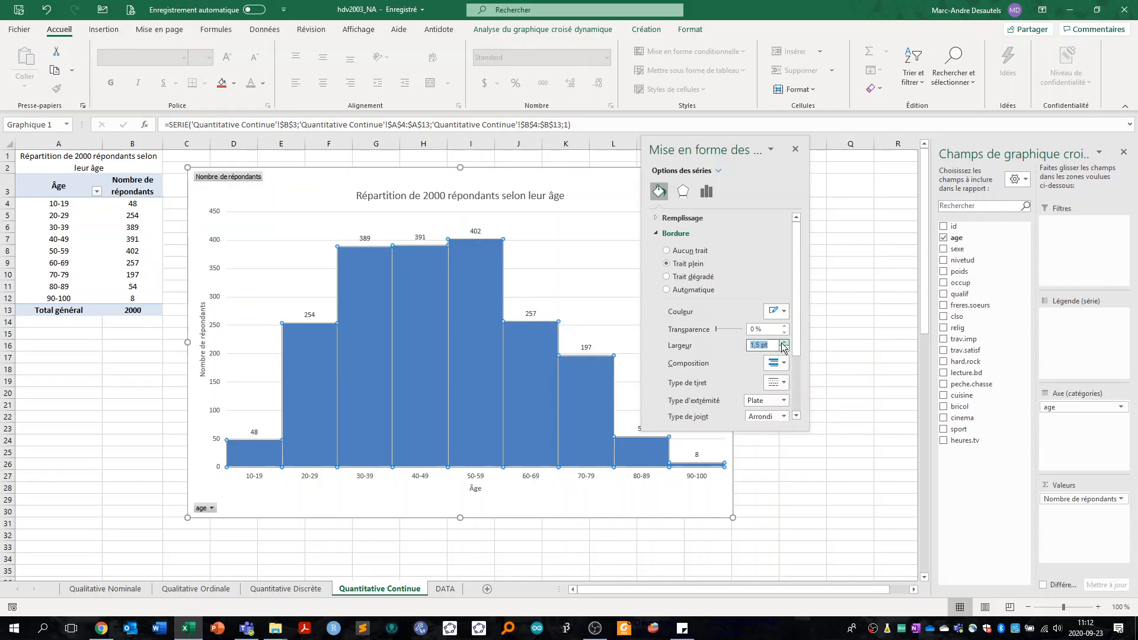
{"action": "left_click", "coordinate": [796, 149]}
{"action": "left_click", "coordinate": [787, 261]}
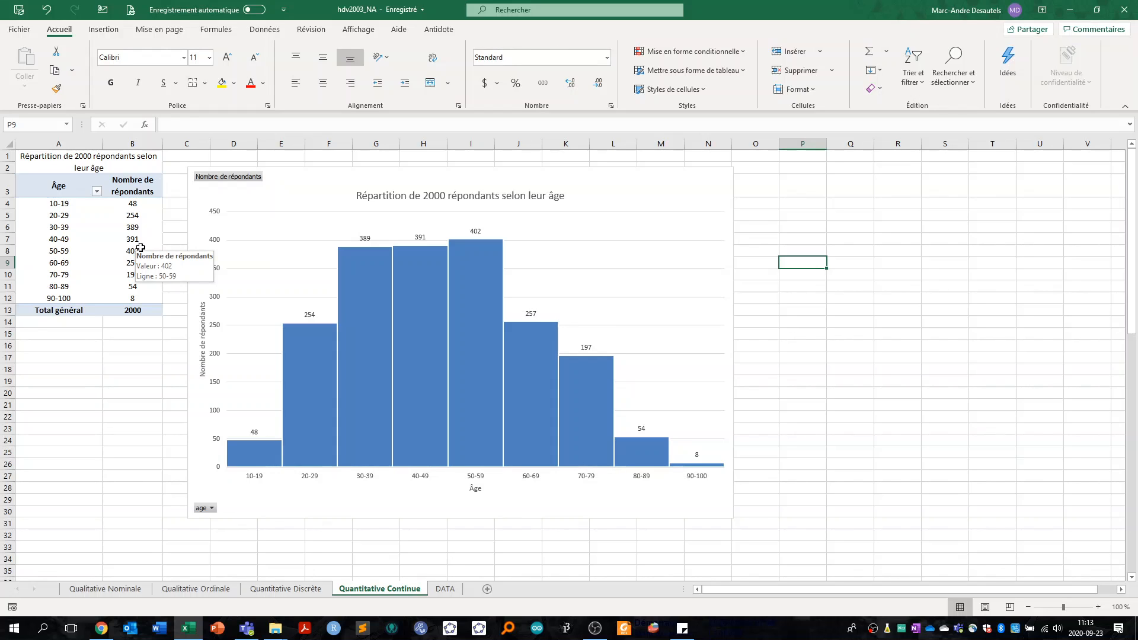
Step: Change the age chart to a line chart with markers (Courbe avec marques) and apply the first chart style
{"action": "left_click", "coordinate": [629, 193]}
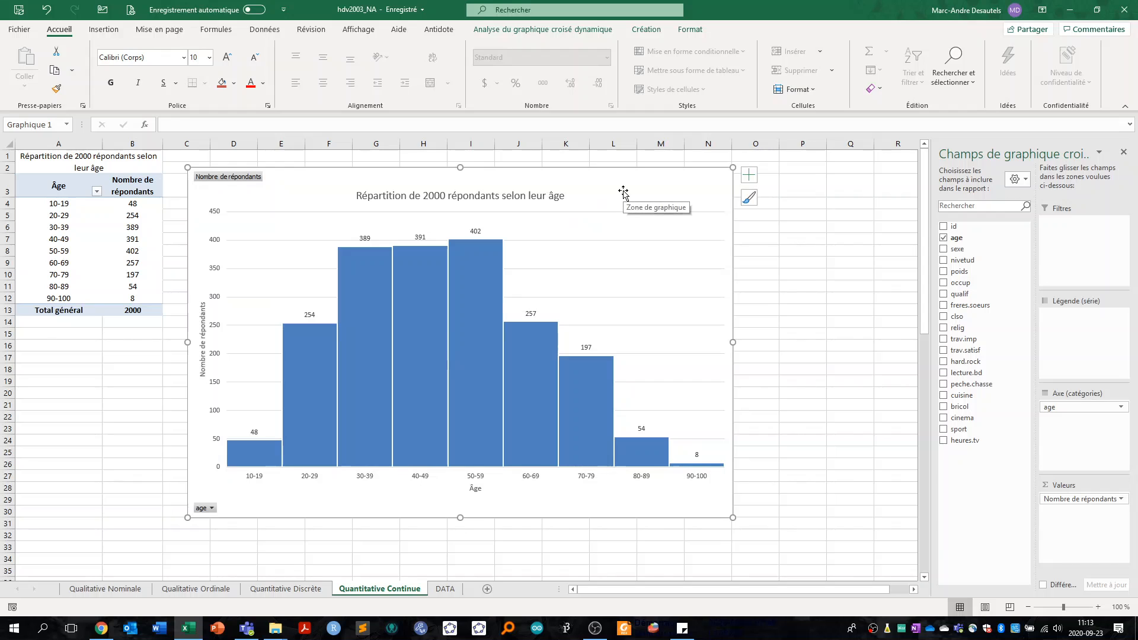
{"action": "left_click", "coordinate": [647, 30]}
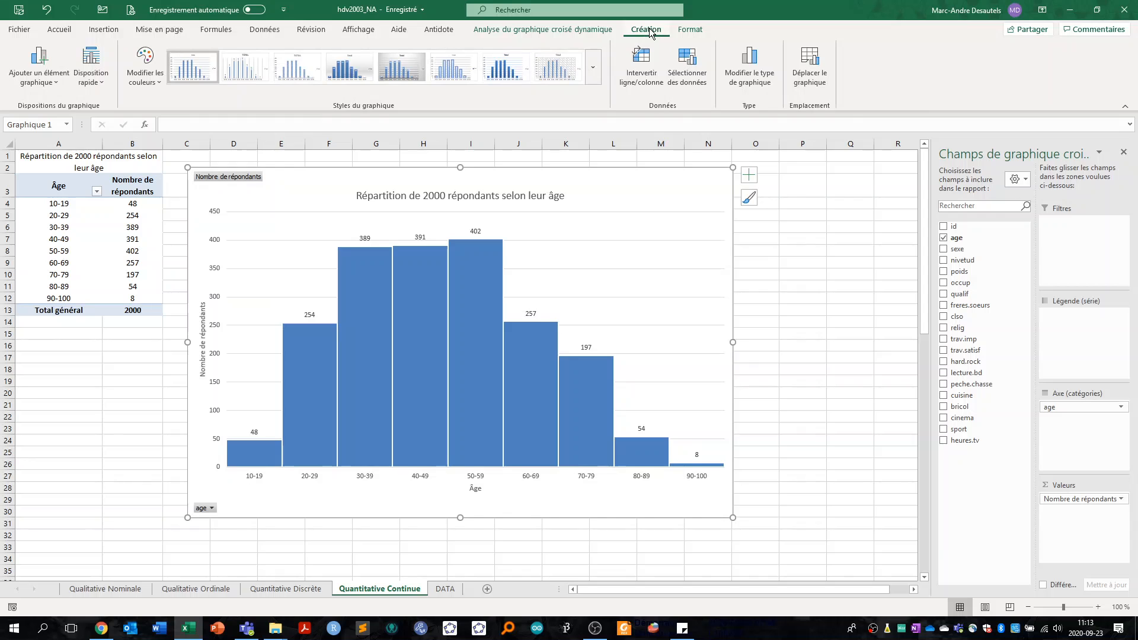
{"action": "left_click", "coordinate": [754, 83]}
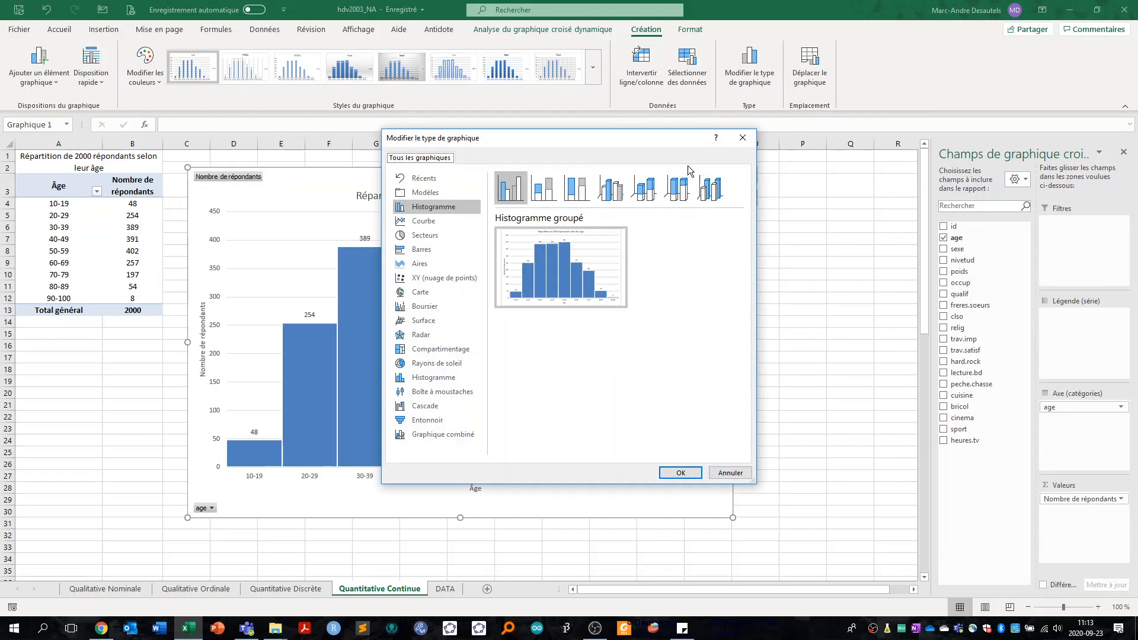
{"action": "mouse_move", "coordinate": [550, 262]}
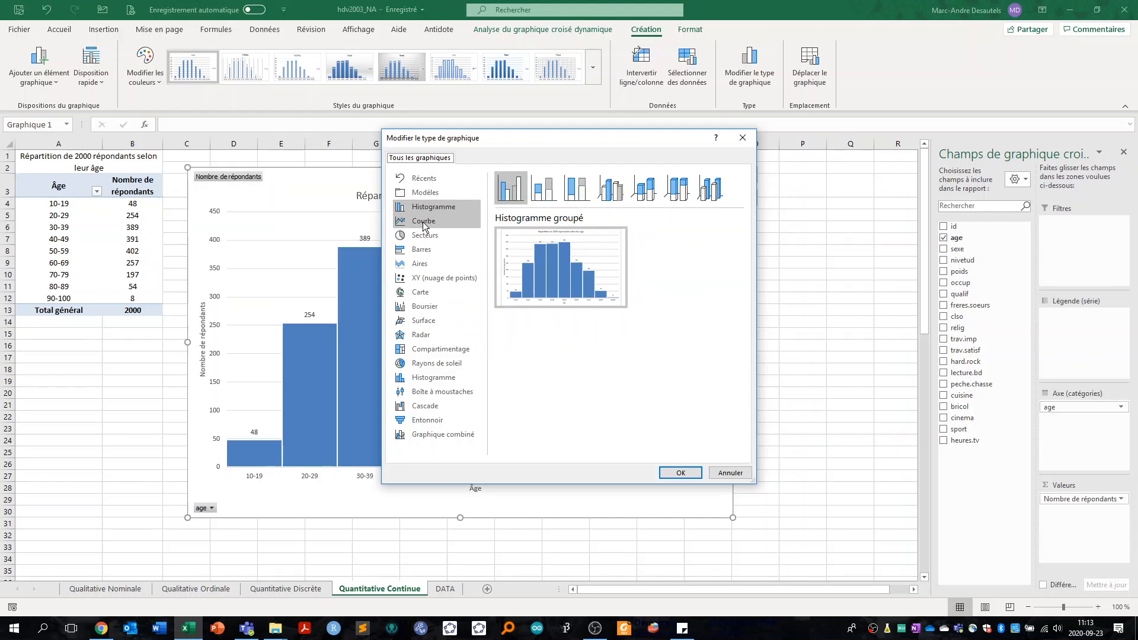
{"action": "left_click", "coordinate": [423, 222]}
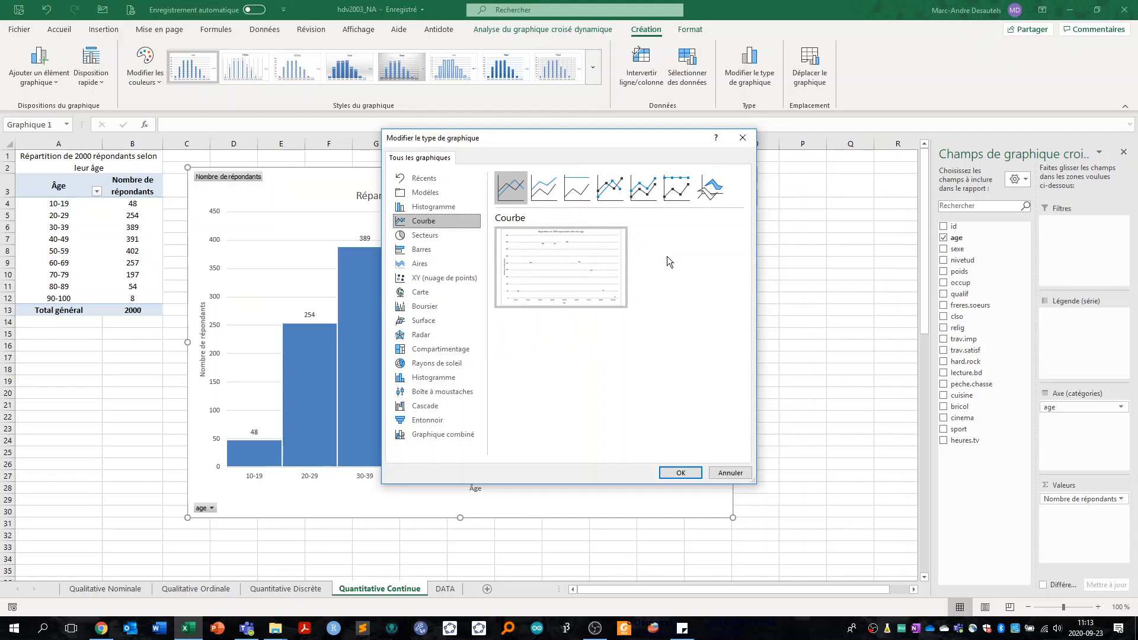
{"action": "left_click", "coordinate": [614, 194]}
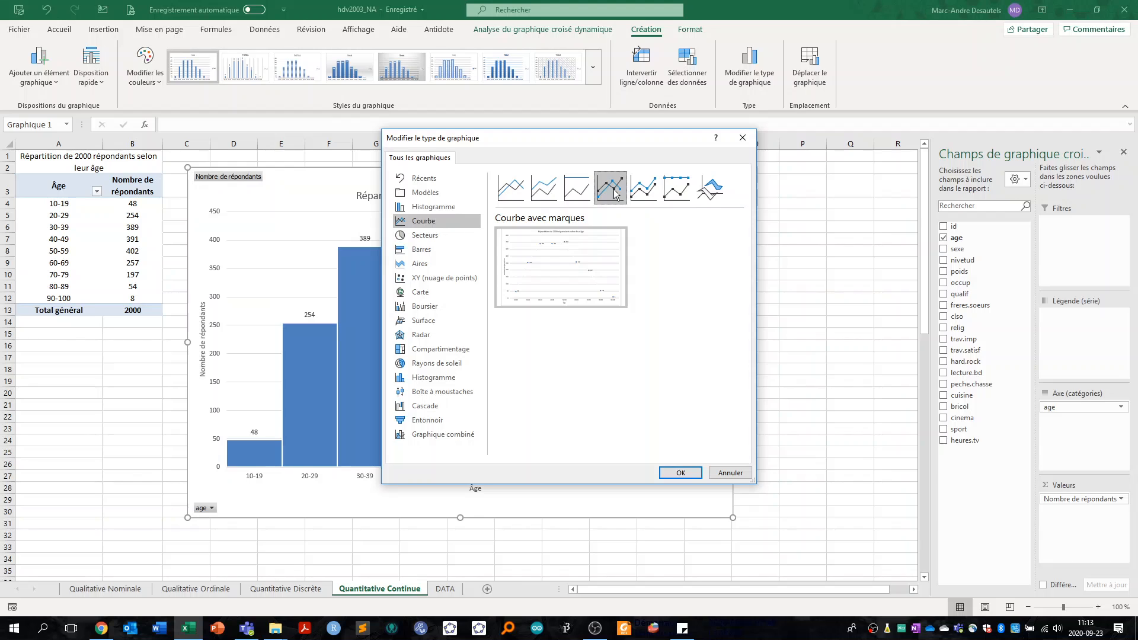
{"action": "left_click", "coordinate": [645, 187]}
{"action": "left_click", "coordinate": [623, 187]}
{"action": "mouse_move", "coordinate": [584, 255]}
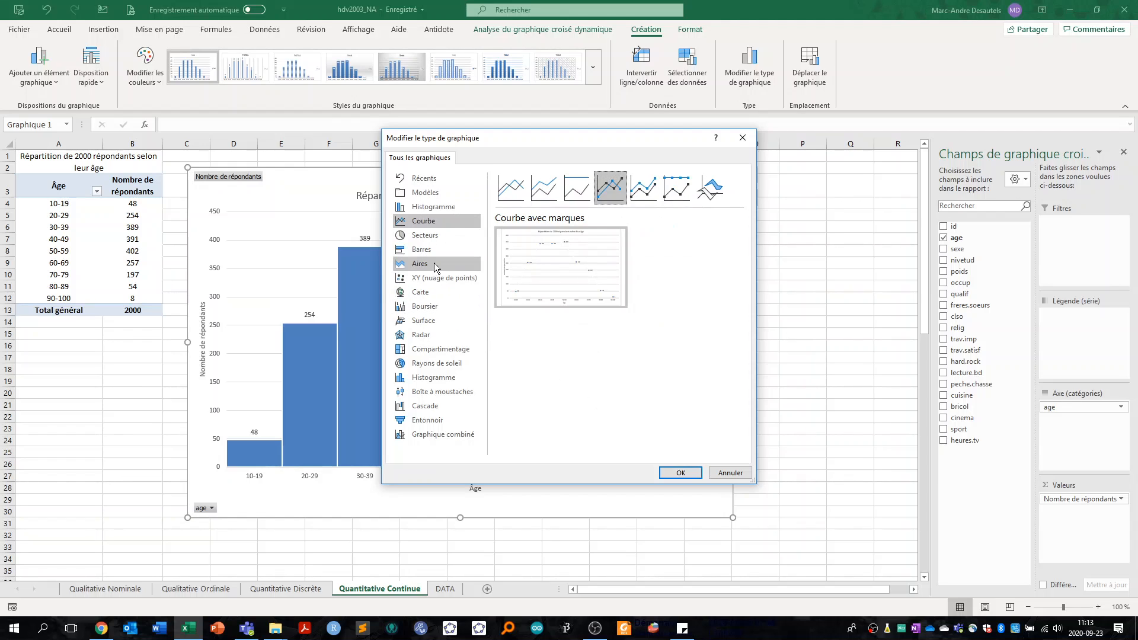
{"action": "mouse_move", "coordinate": [523, 244]}
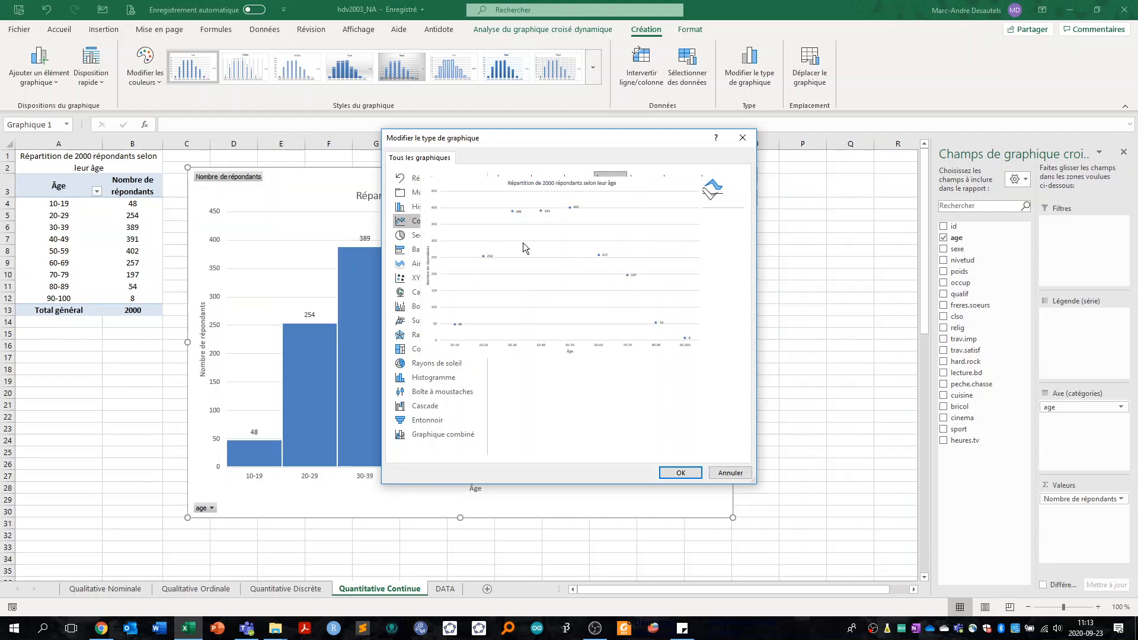
{"action": "left_click", "coordinate": [692, 469]}
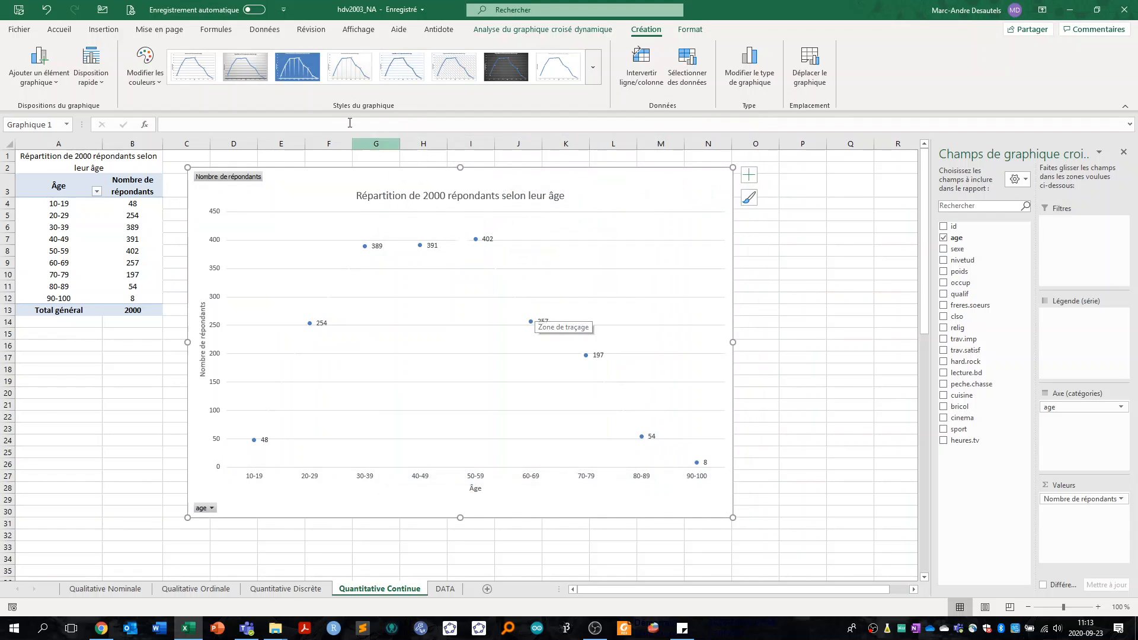
{"action": "left_click", "coordinate": [191, 69]}
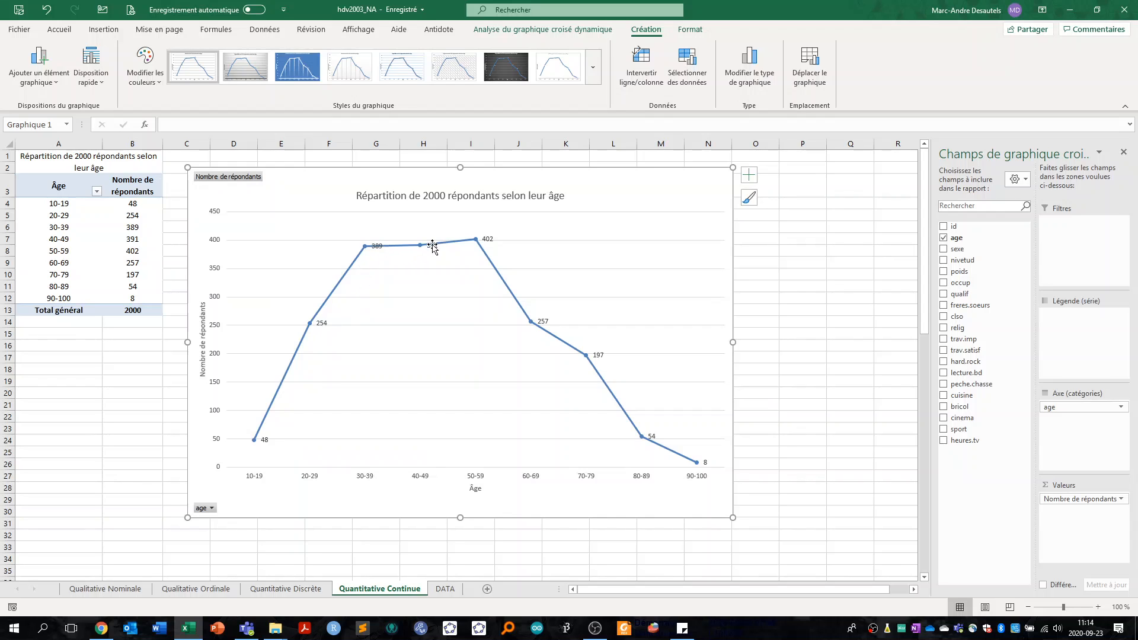
Step: Try to reposition the data labels that overlap the line at the 30-39, 40-49 and 50-59 points
{"action": "left_click", "coordinate": [374, 236]}
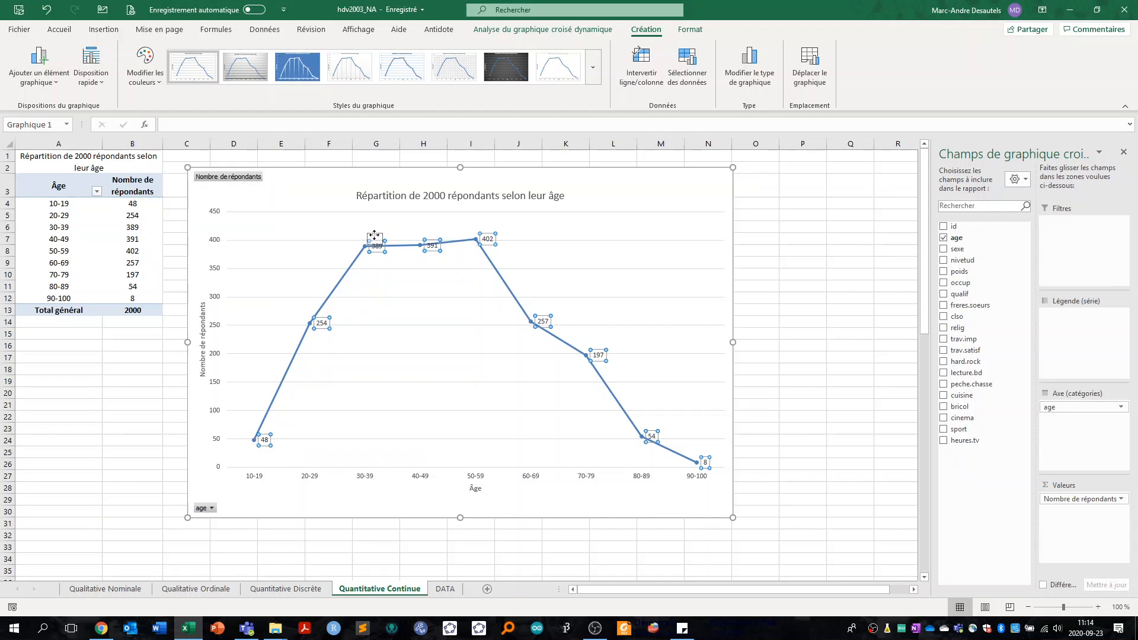
{"action": "left_click", "coordinate": [386, 221]}
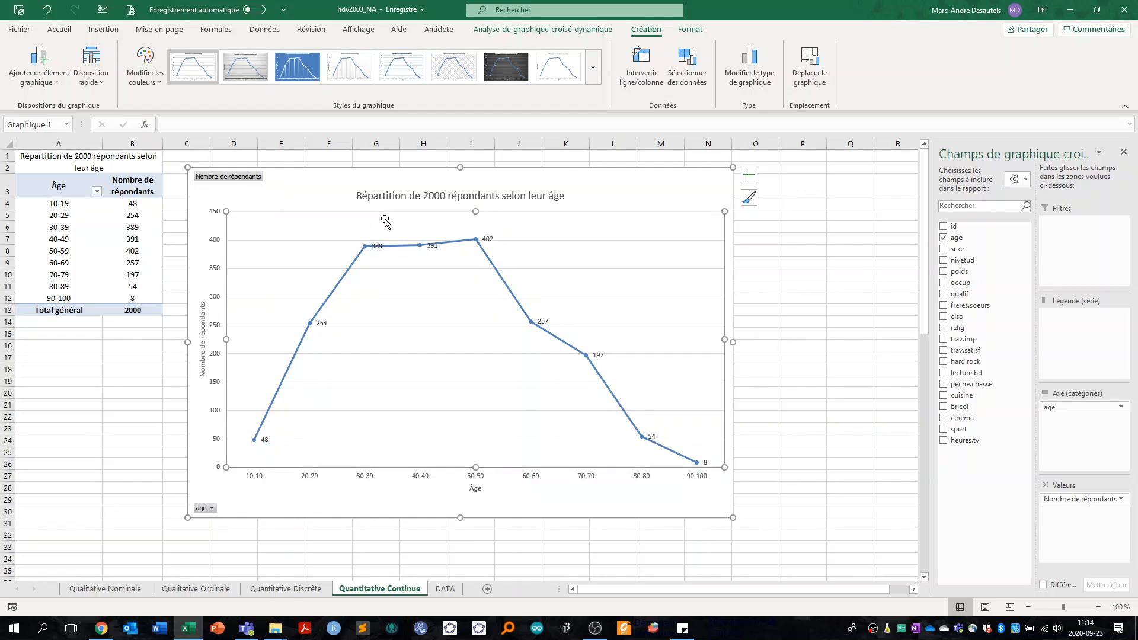
{"action": "left_click_drag", "start_coordinate": [380, 245], "coordinate": [360, 232]}
{"action": "left_click", "coordinate": [397, 234]}
{"action": "left_click", "coordinate": [378, 247]}
{"action": "left_click", "coordinate": [402, 268]}
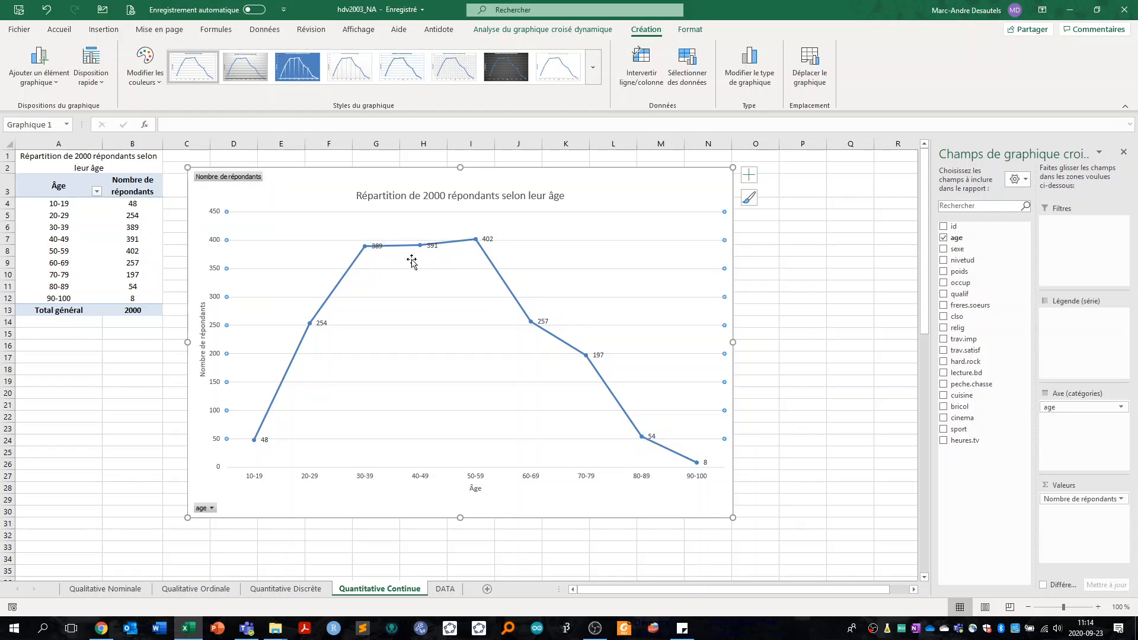
{"action": "left_click", "coordinate": [428, 249]}
{"action": "left_click", "coordinate": [457, 267]}
{"action": "left_click", "coordinate": [485, 239]}
{"action": "left_click", "coordinate": [436, 223]}
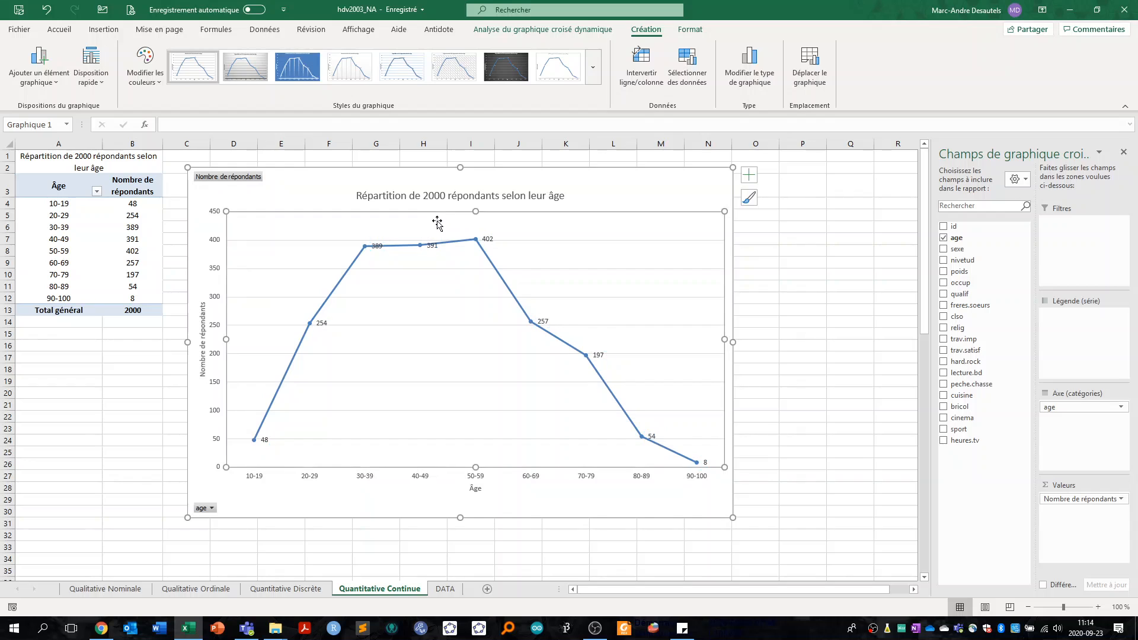
{"action": "left_click", "coordinate": [600, 196]}
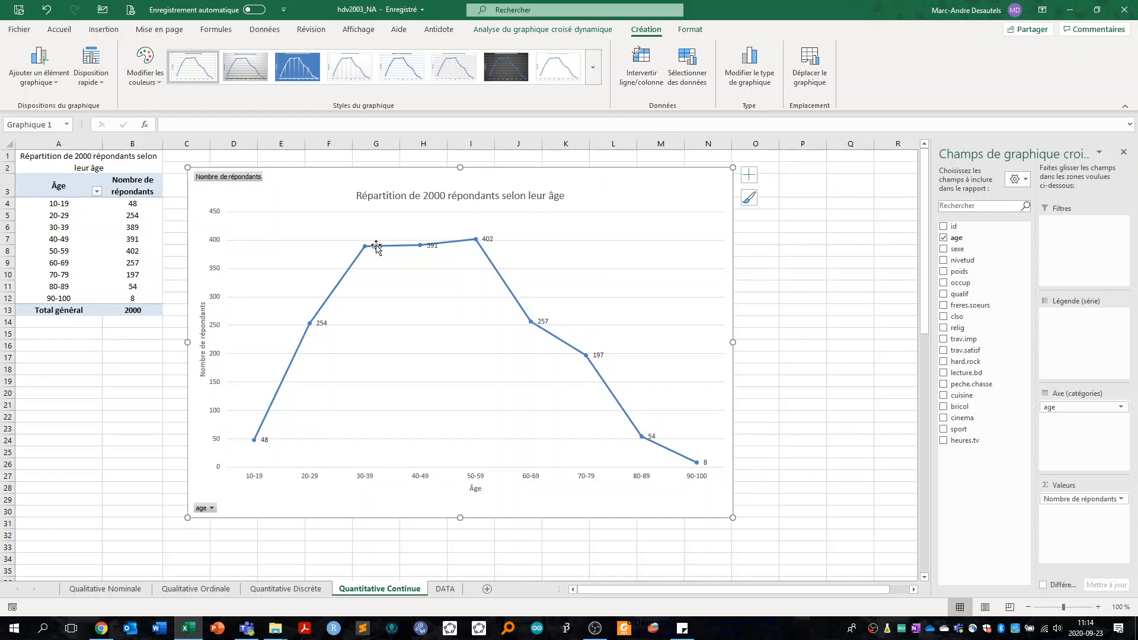
Step: Move the data labels of the 30-39 and 40-49 points above the line so they no longer overlap it
{"action": "left_click", "coordinate": [376, 246]}
{"action": "left_click", "coordinate": [379, 248]}
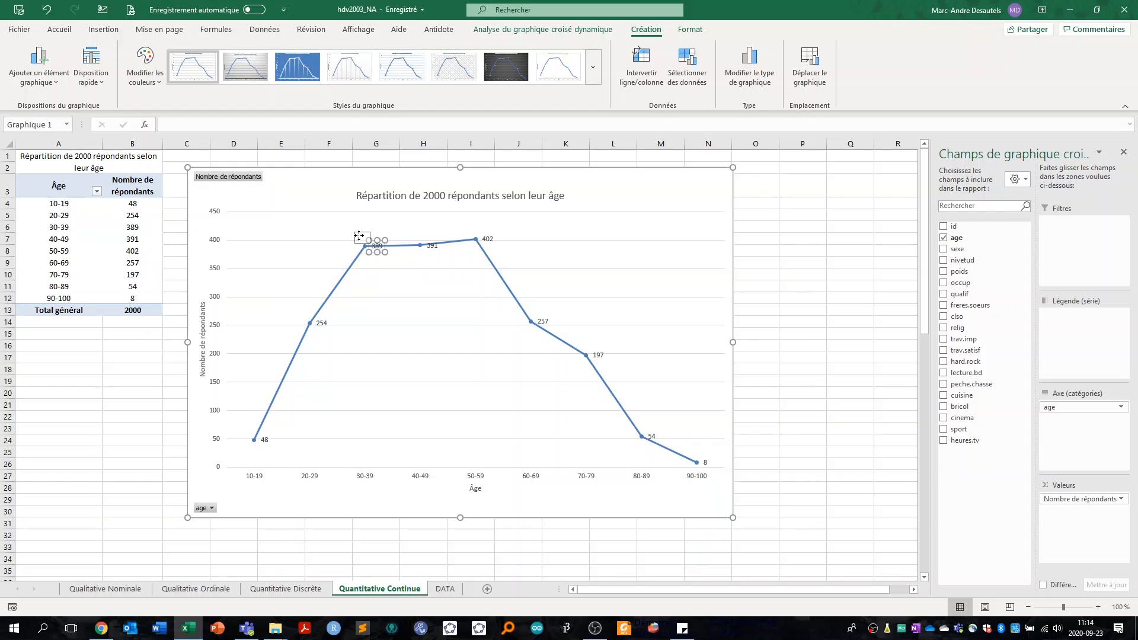
{"action": "left_click_drag", "start_coordinate": [358, 236], "coordinate": [337, 229]}
{"action": "left_click", "coordinate": [350, 221]}
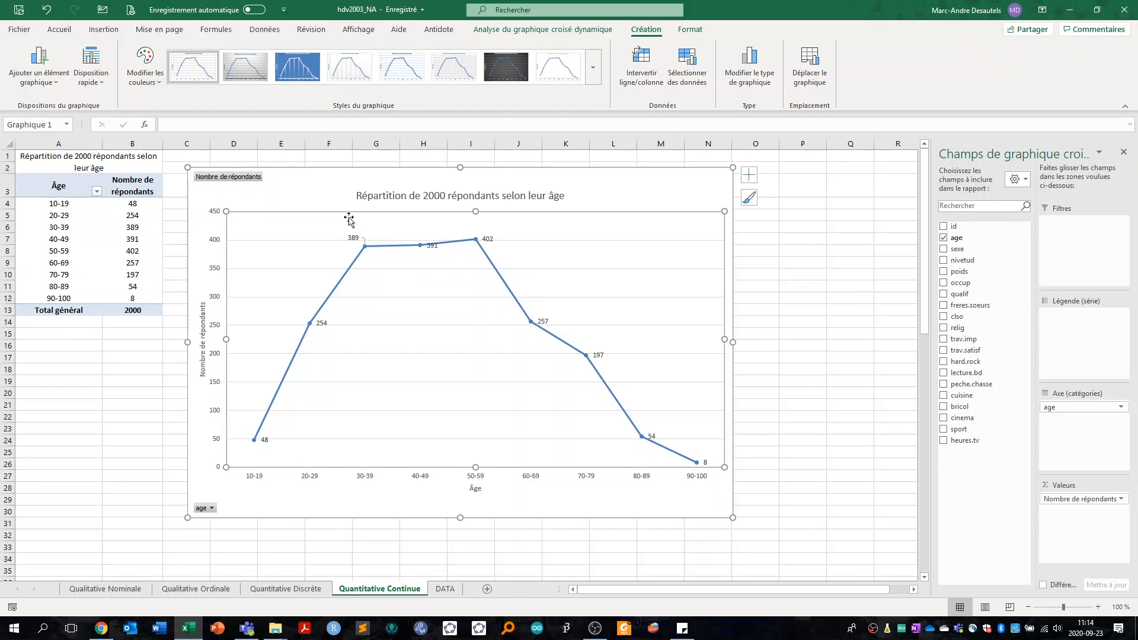
{"action": "left_click", "coordinate": [431, 245]}
{"action": "left_click", "coordinate": [431, 244]}
{"action": "left_click_drag", "start_coordinate": [431, 245], "coordinate": [415, 236]}
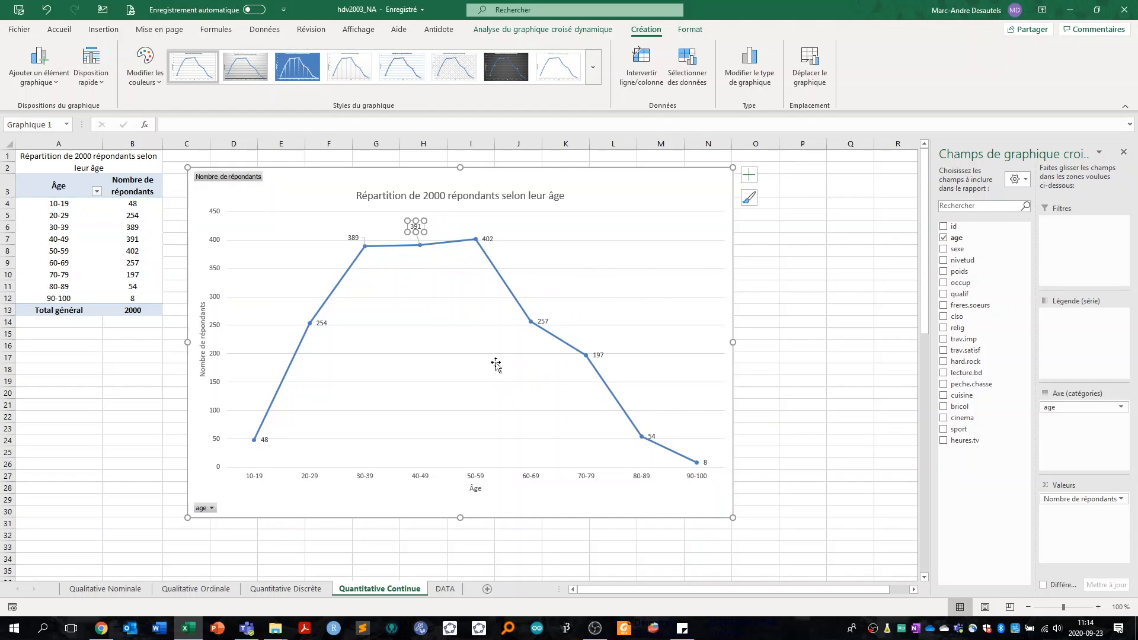
Step: Delete the age line chart from the Quantitative Continue sheet
{"action": "left_click", "coordinate": [463, 214]}
{"action": "key", "text": "Delete"}
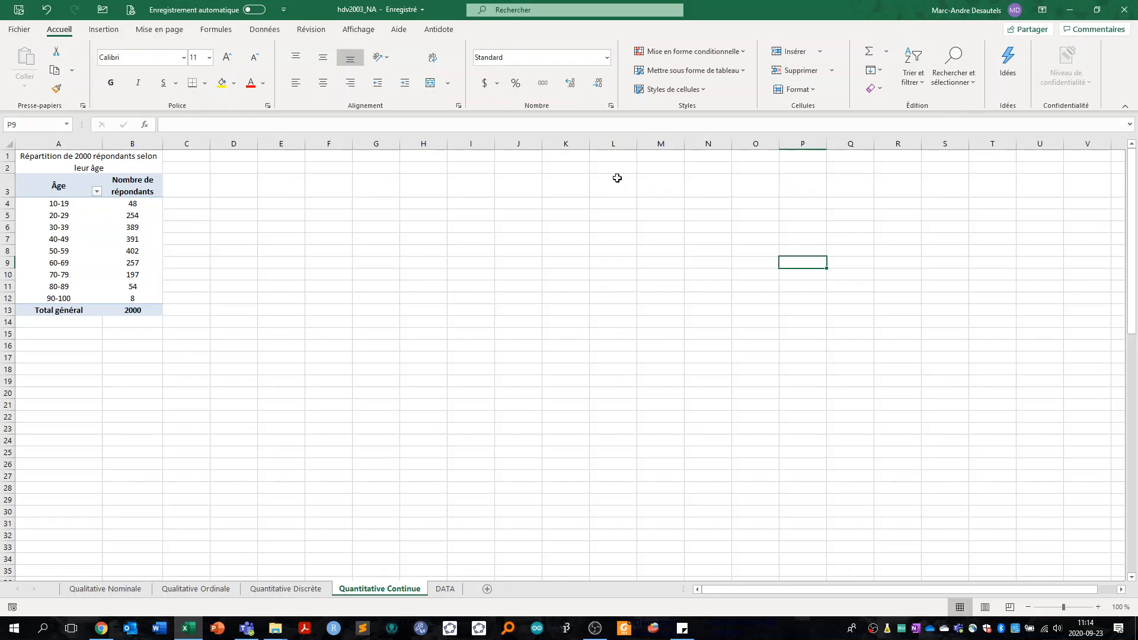
Step: Show the pivot table's "Nombre de répondants" values as "% résultat cumulé dans" with age as the base field
{"action": "left_click", "coordinate": [80, 230]}
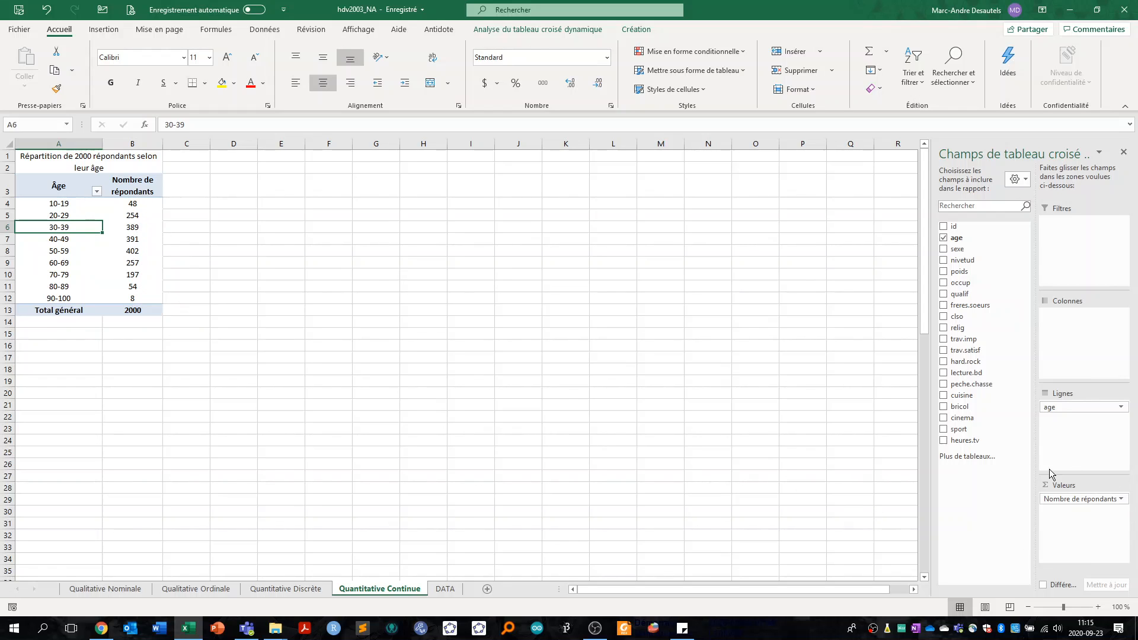
{"action": "left_click", "coordinate": [1121, 500]}
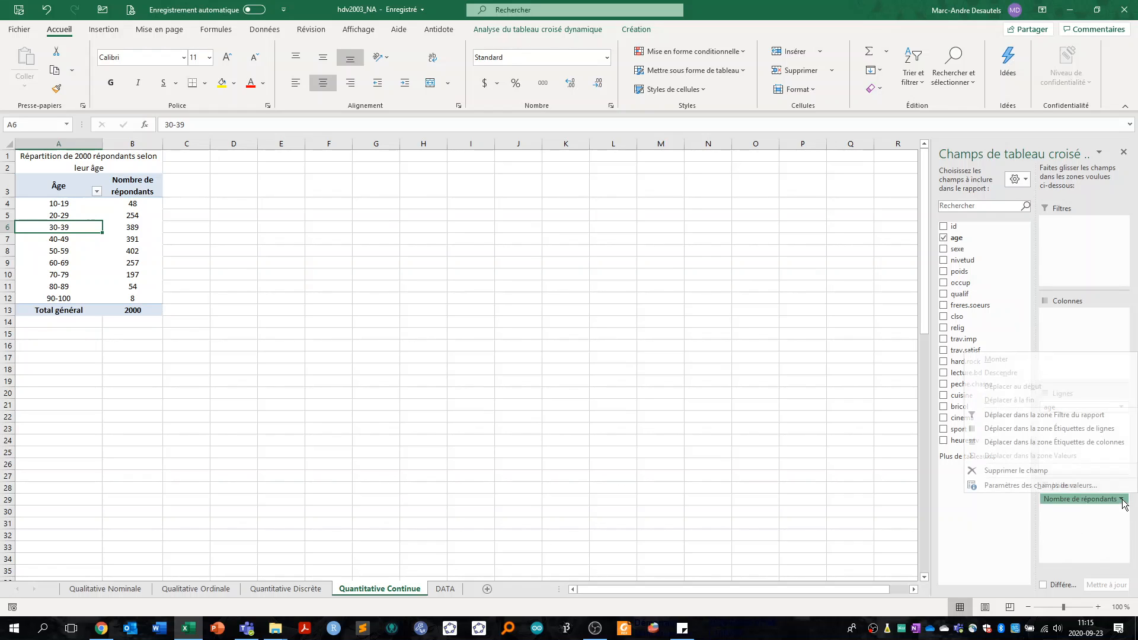
{"action": "left_click", "coordinate": [1092, 486]}
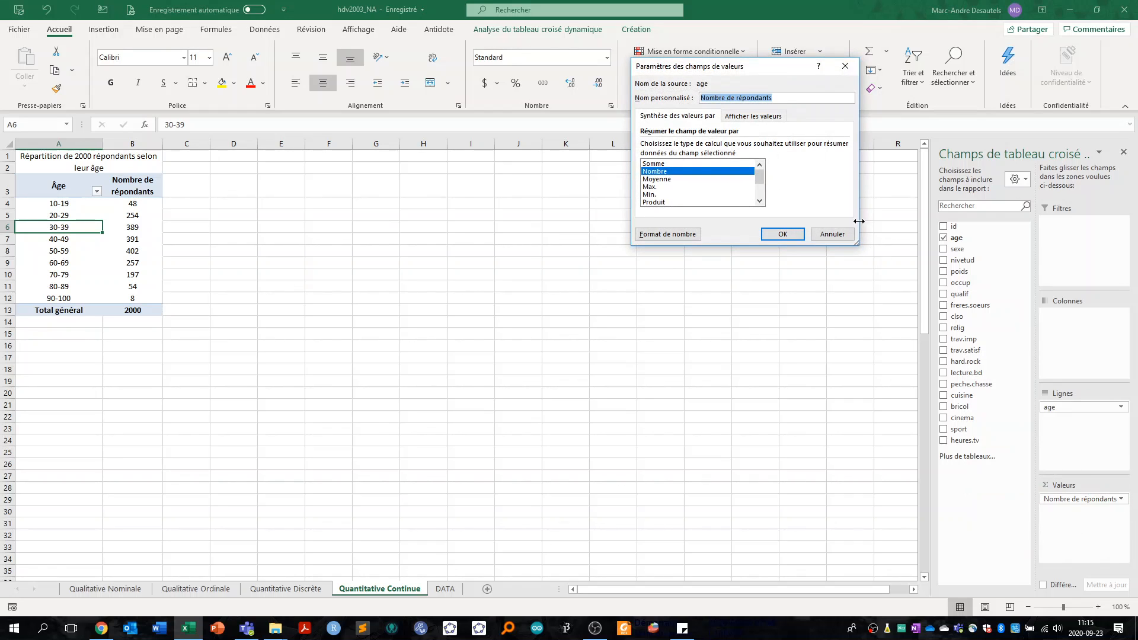
{"action": "left_click", "coordinate": [751, 117]}
{"action": "left_click", "coordinate": [843, 146]}
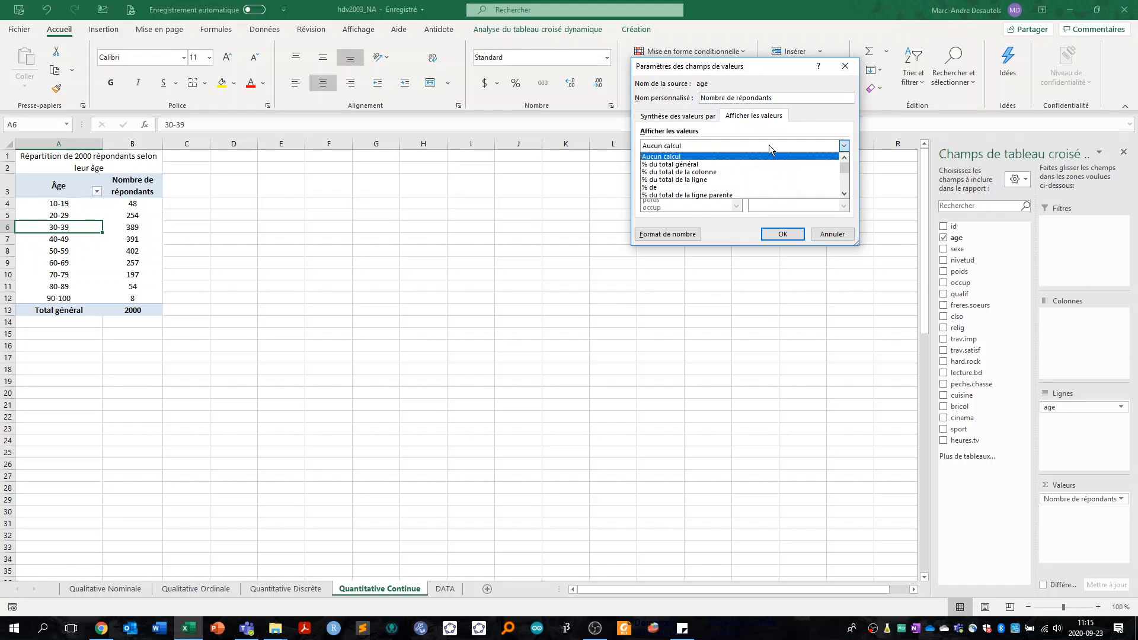
{"action": "scroll", "coordinate": [845, 194], "scroll_direction": "down", "scroll_amount": 3}
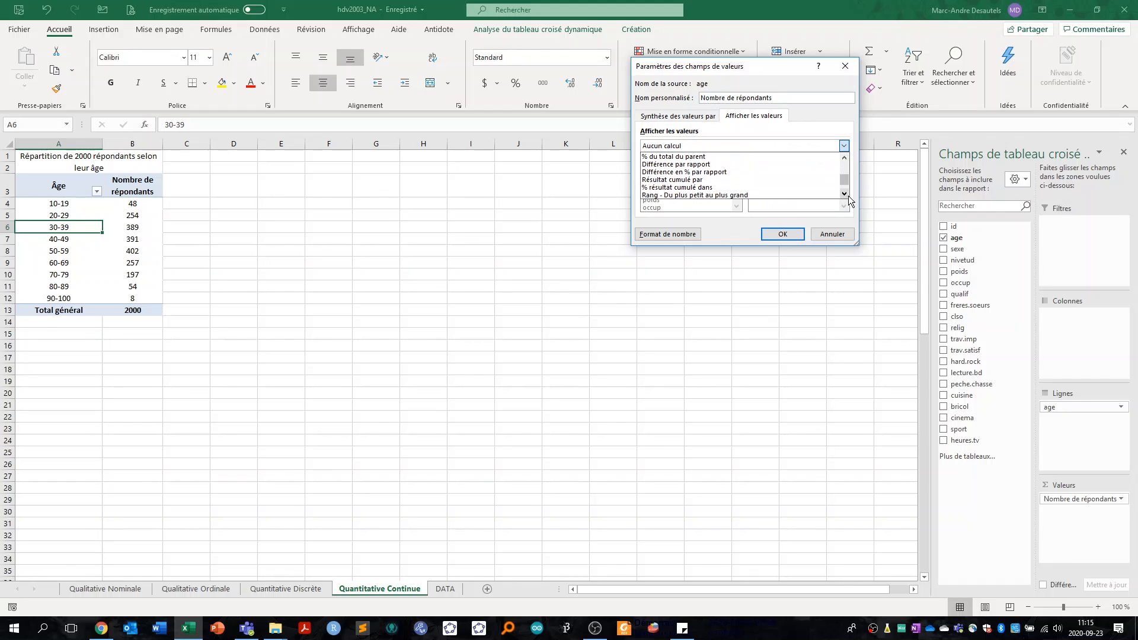
{"action": "left_click", "coordinate": [745, 180]}
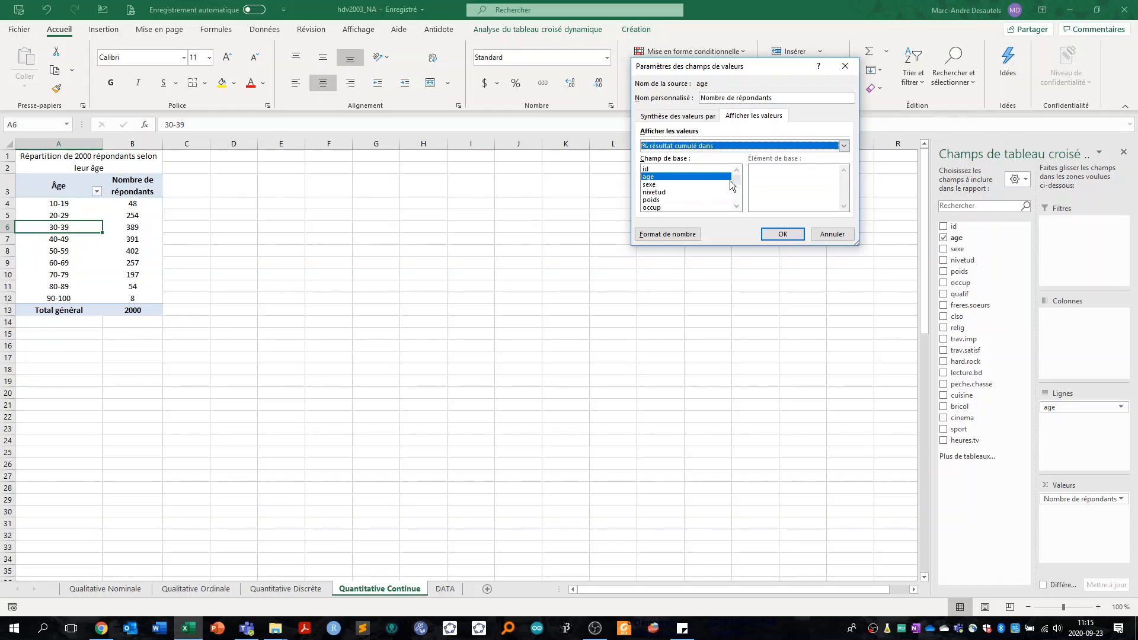
{"action": "left_click", "coordinate": [783, 235]}
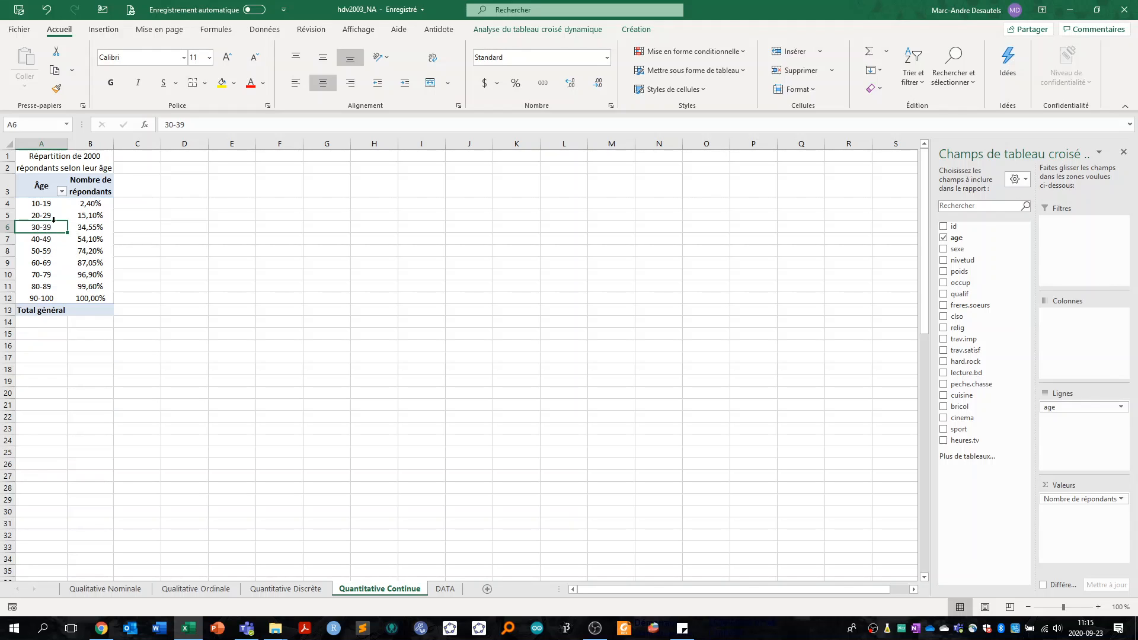
Step: Insert a "Courbe avec marques" pivot chart of the cumulative age percentages and enlarge it beside the table to about 15 by 21 cm
{"action": "left_click", "coordinate": [571, 31]}
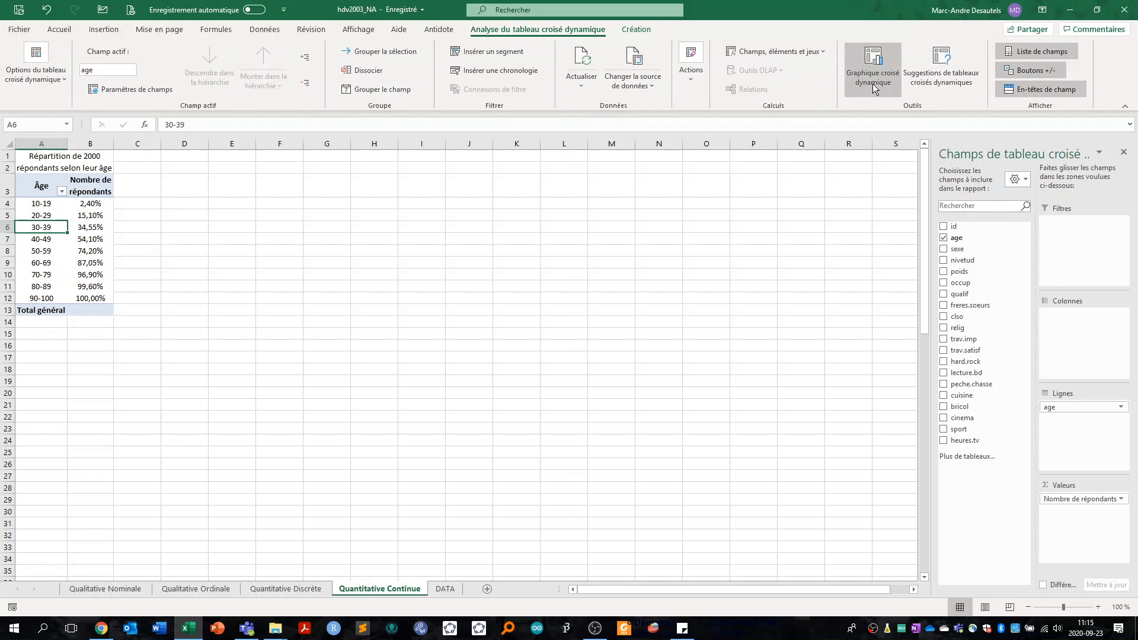
{"action": "left_click", "coordinate": [873, 84]}
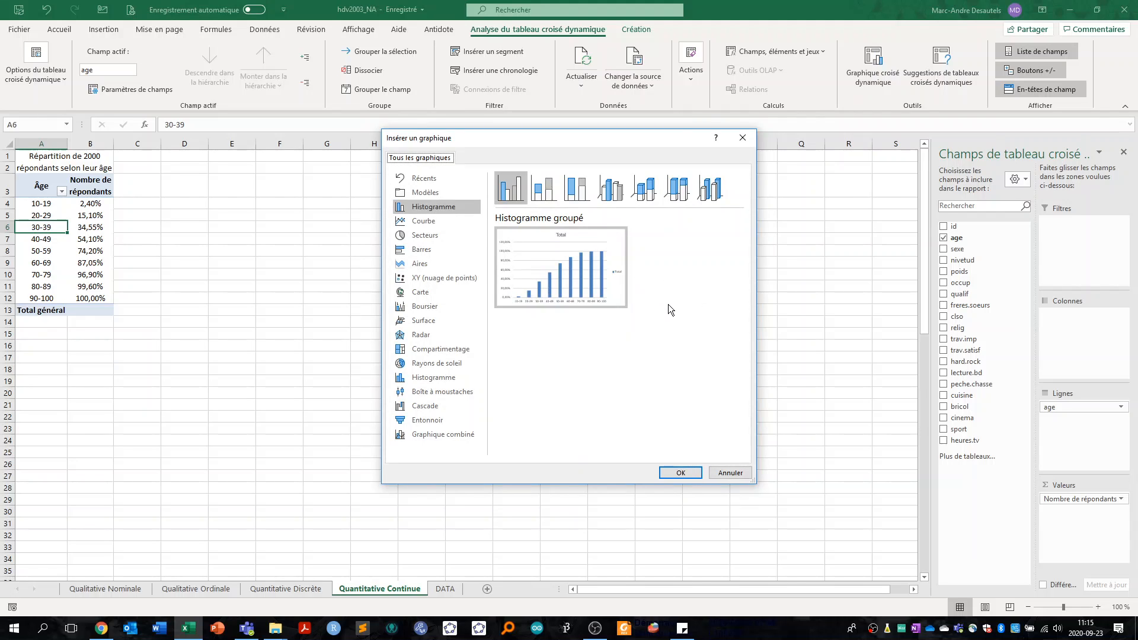
{"action": "left_click", "coordinate": [436, 223]}
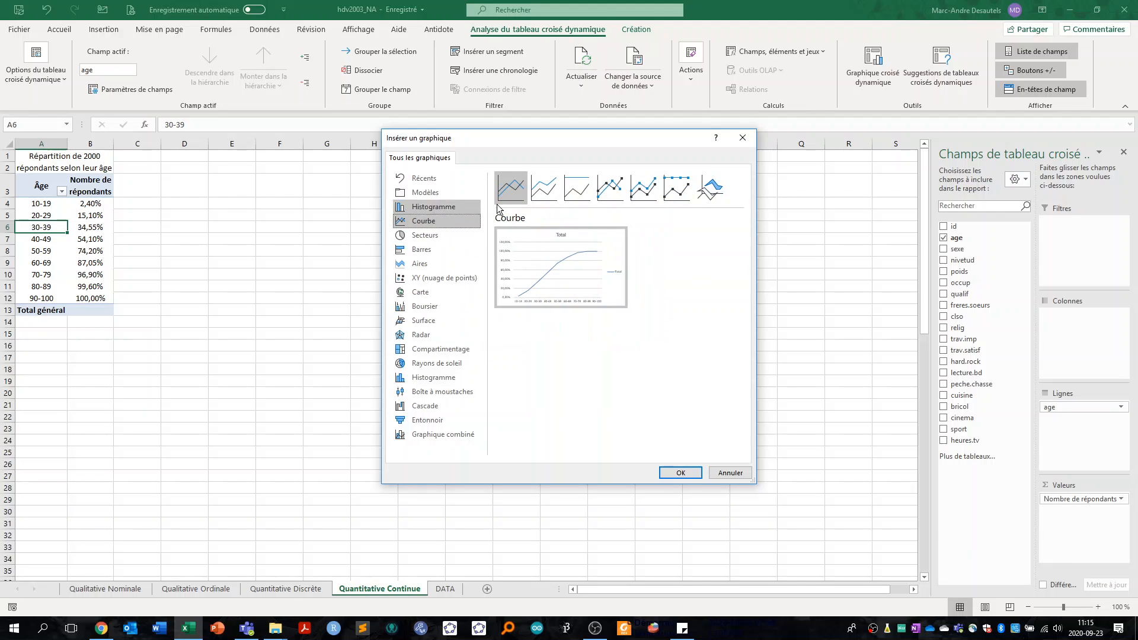
{"action": "left_click", "coordinate": [611, 189]}
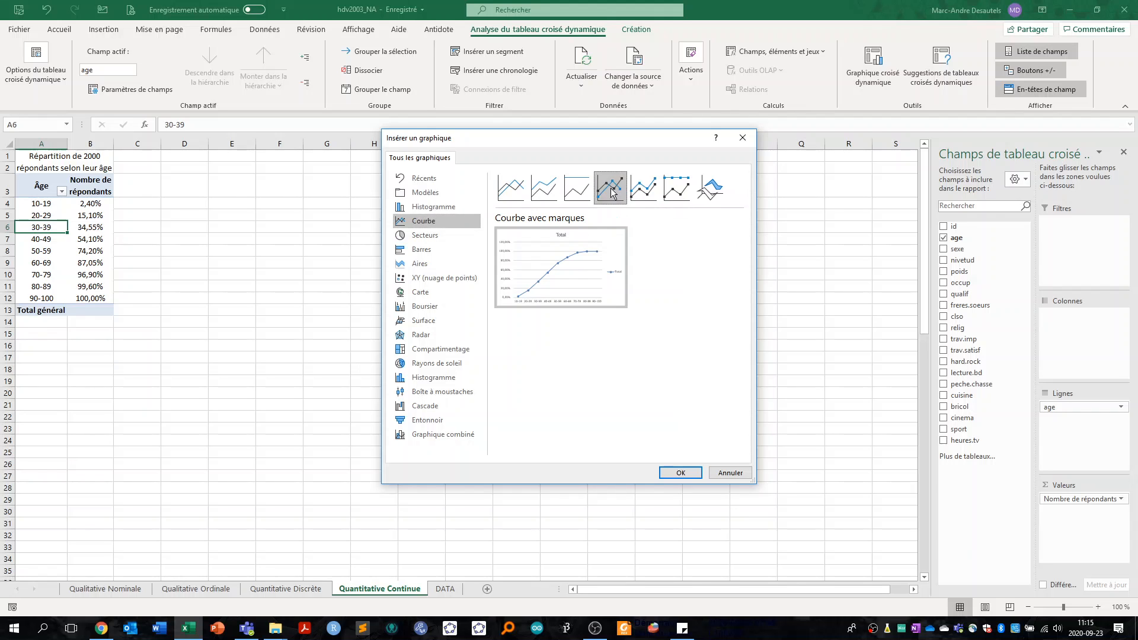
{"action": "left_click", "coordinate": [680, 471]}
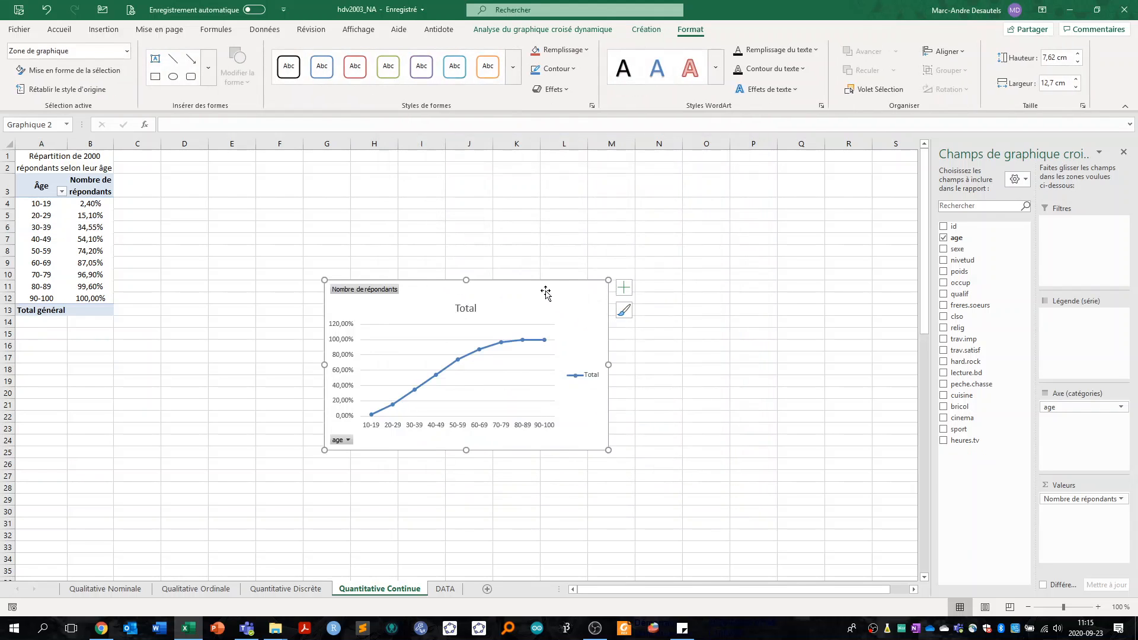
{"action": "left_click_drag", "start_coordinate": [547, 293], "coordinate": [389, 184]}
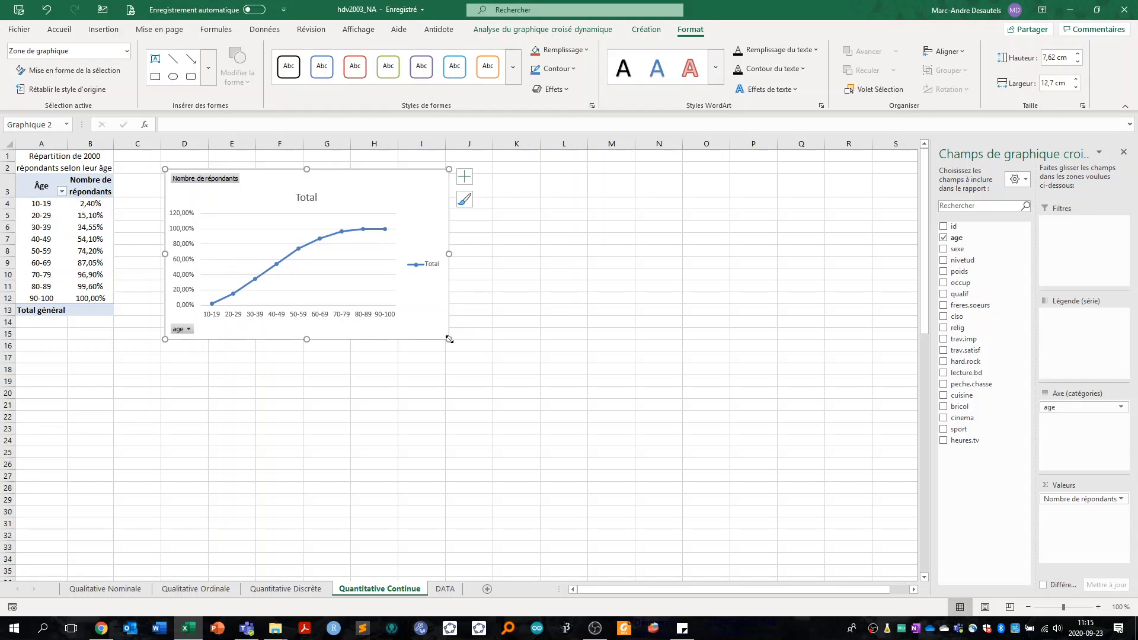
{"action": "left_click_drag", "start_coordinate": [449, 339], "coordinate": [637, 504]}
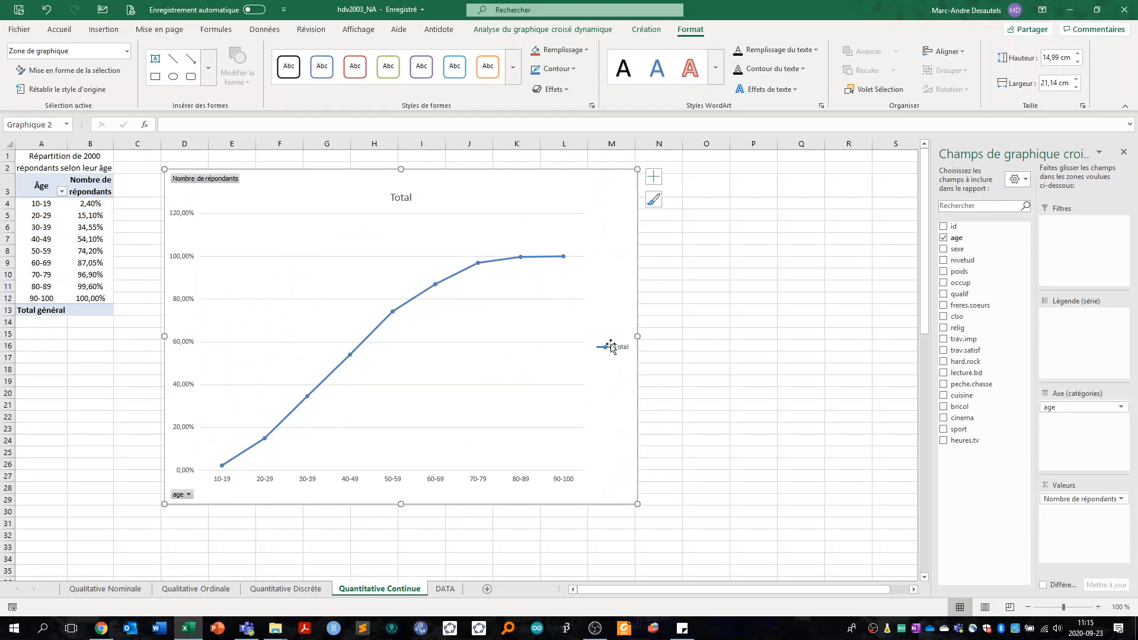
Step: Remove the legend from the cumulative age chart and add axis titles and data labels
{"action": "left_click", "coordinate": [615, 347]}
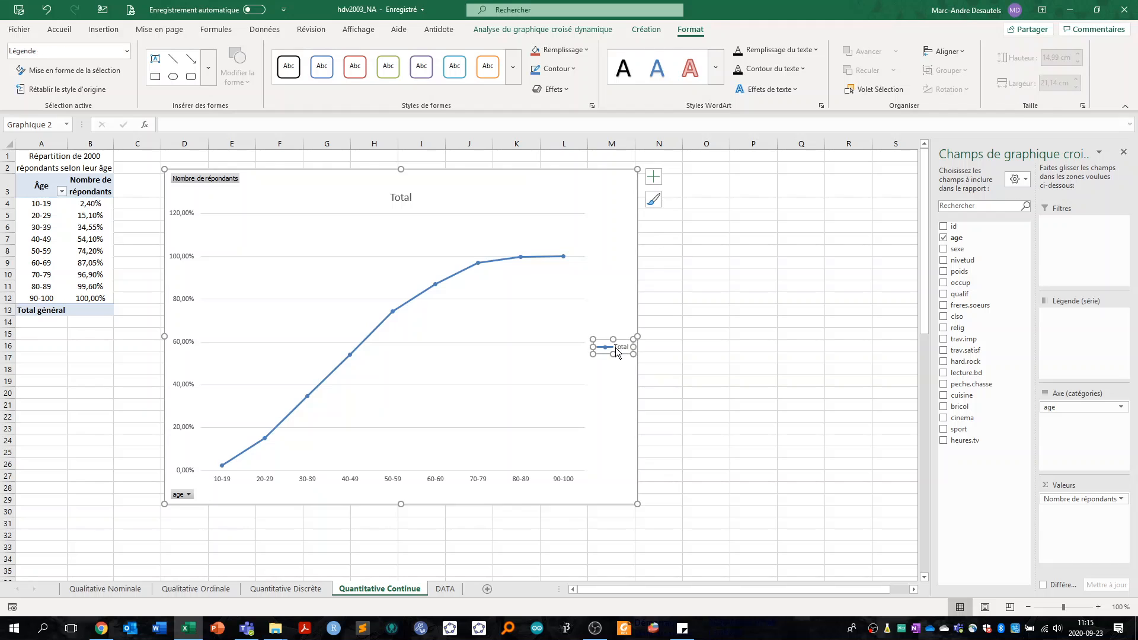
{"action": "key", "text": "Delete"}
{"action": "left_click", "coordinate": [656, 181]}
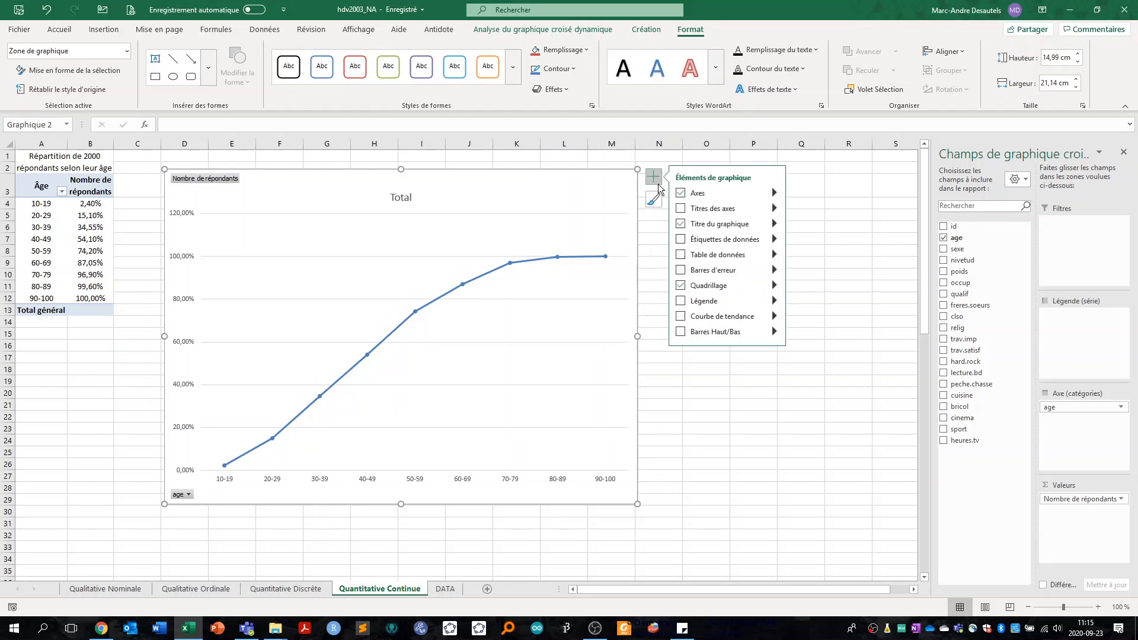
{"action": "left_click", "coordinate": [681, 209]}
{"action": "left_click", "coordinate": [680, 239]}
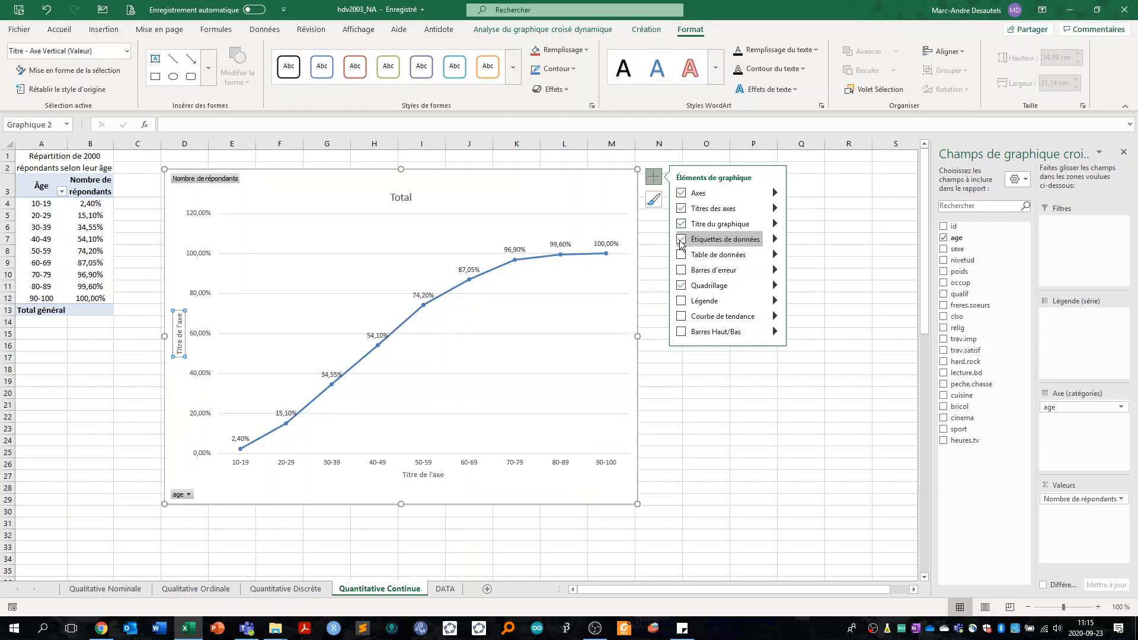
Step: Change the chart title to "Répartition cumulée des répondants selon leur âge"
{"action": "left_click", "coordinate": [403, 198]}
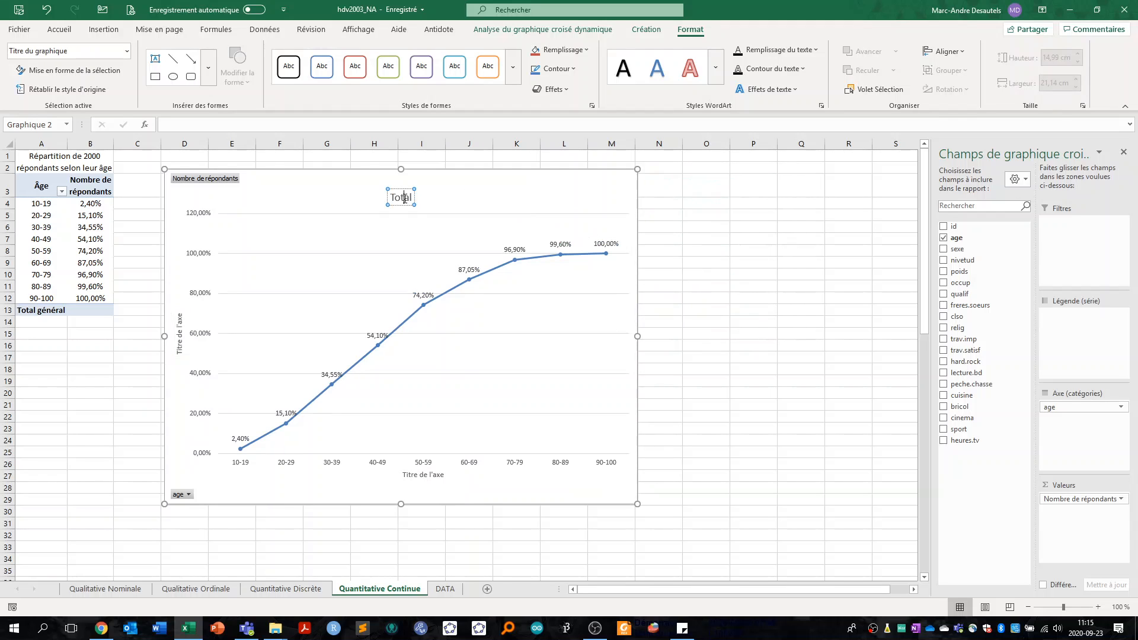
{"action": "double_click", "coordinate": [405, 202]}
{"action": "type", "text": "Répartition cumulée"}
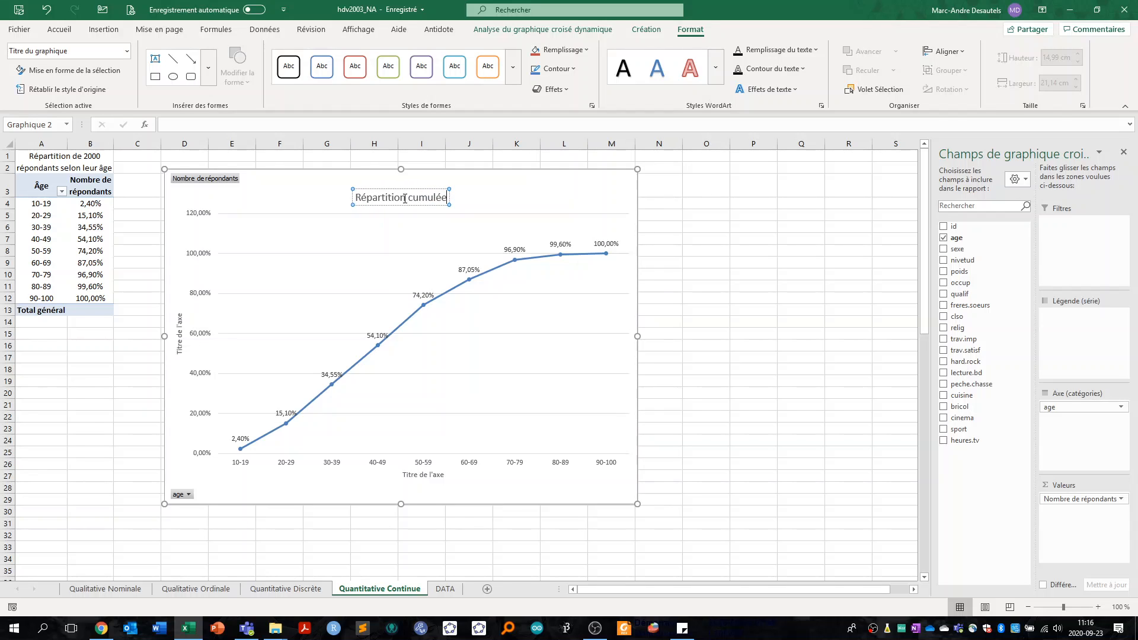
{"action": "type", "text": " des ré"}
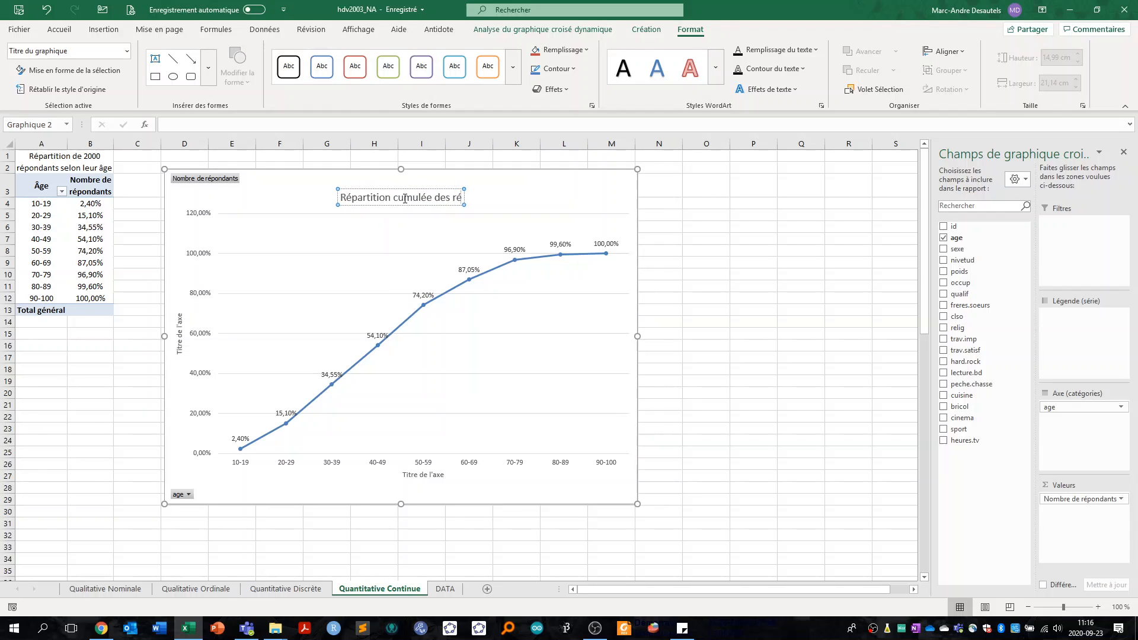
{"action": "type", "text": "pondants s"}
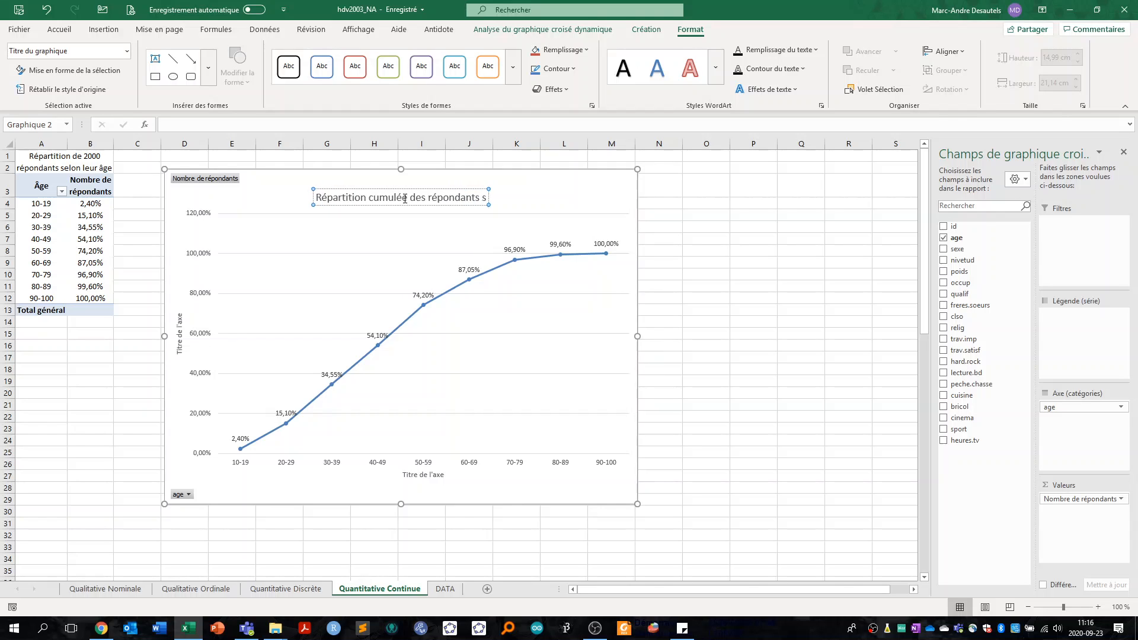
{"action": "type", "text": "elon leur âge"}
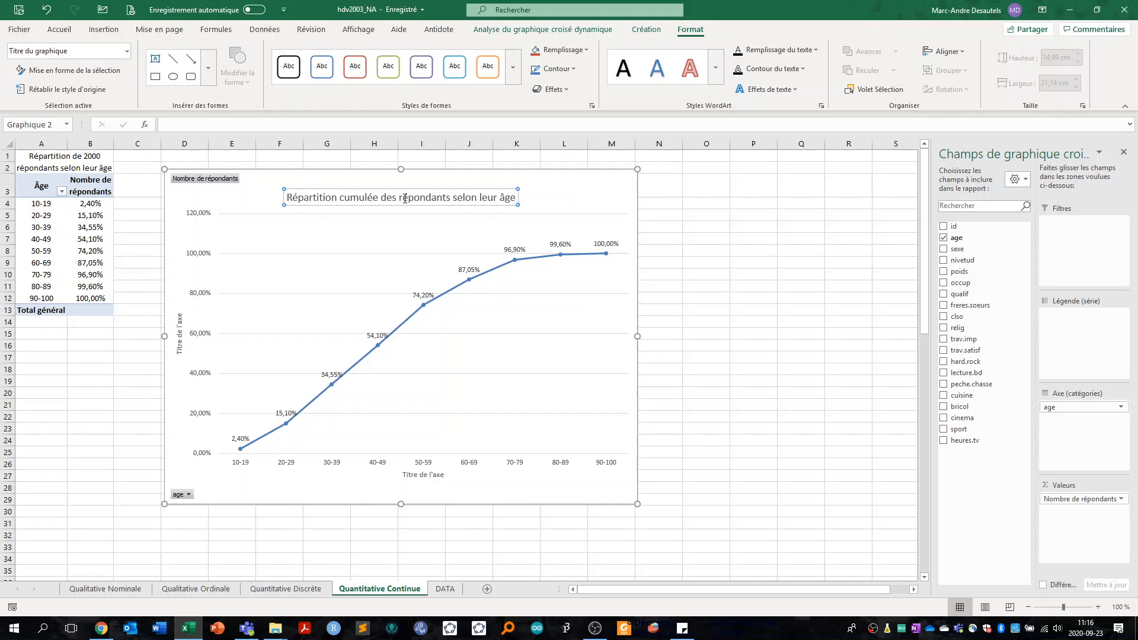
Step: Set the chart's horizontal axis title to "Âge"
{"action": "left_click", "coordinate": [427, 475]}
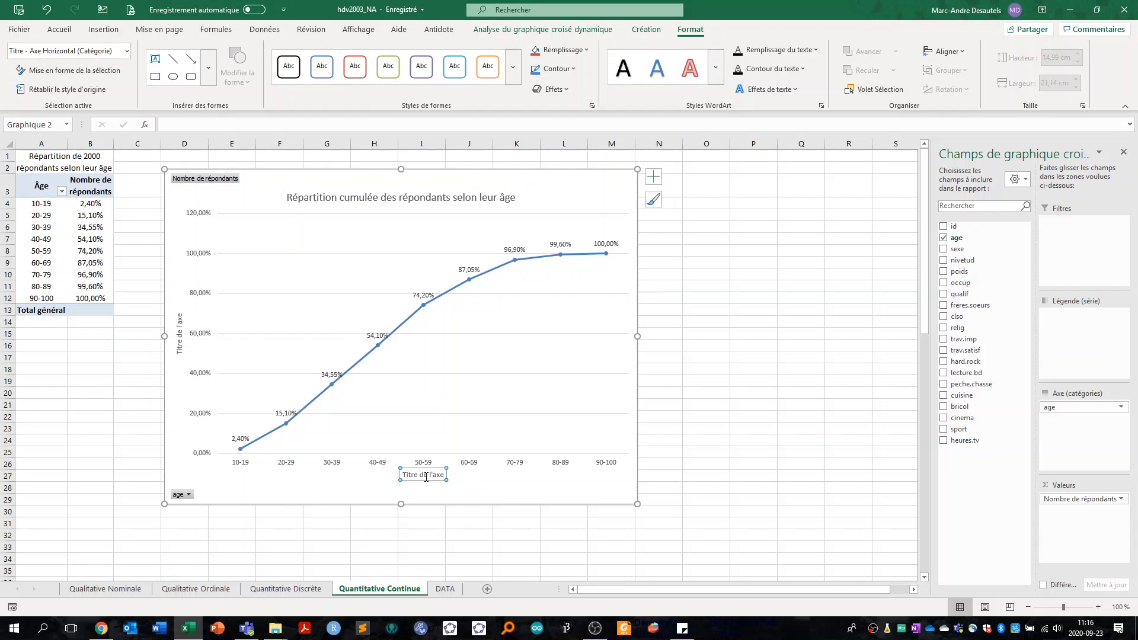
{"action": "triple_click", "coordinate": [425, 477]}
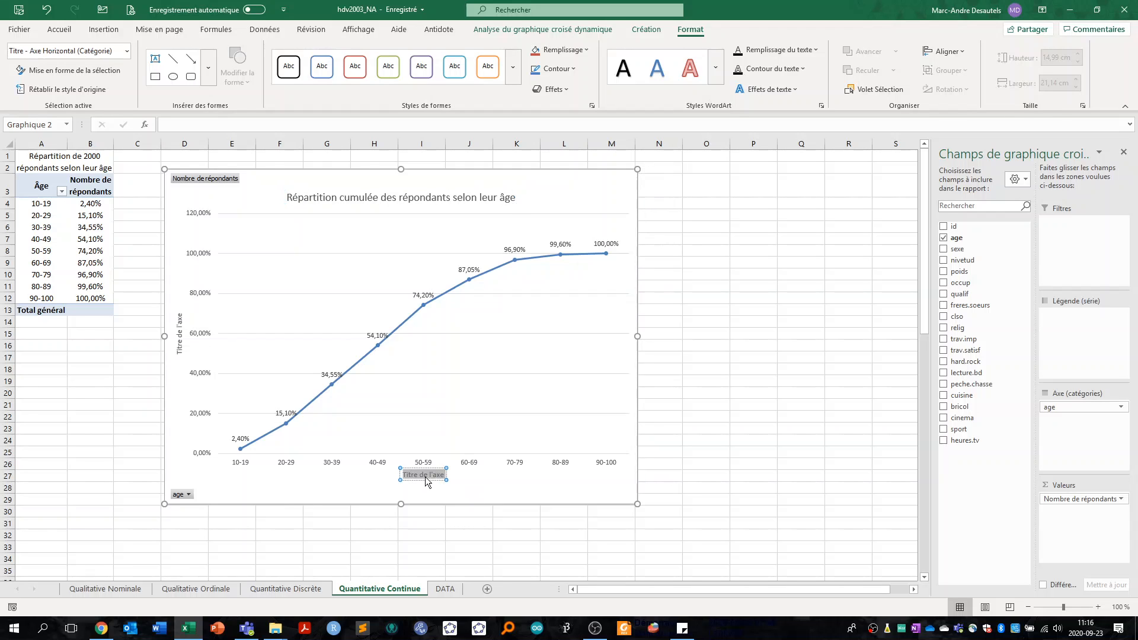
{"action": "type", "text": "Âge"}
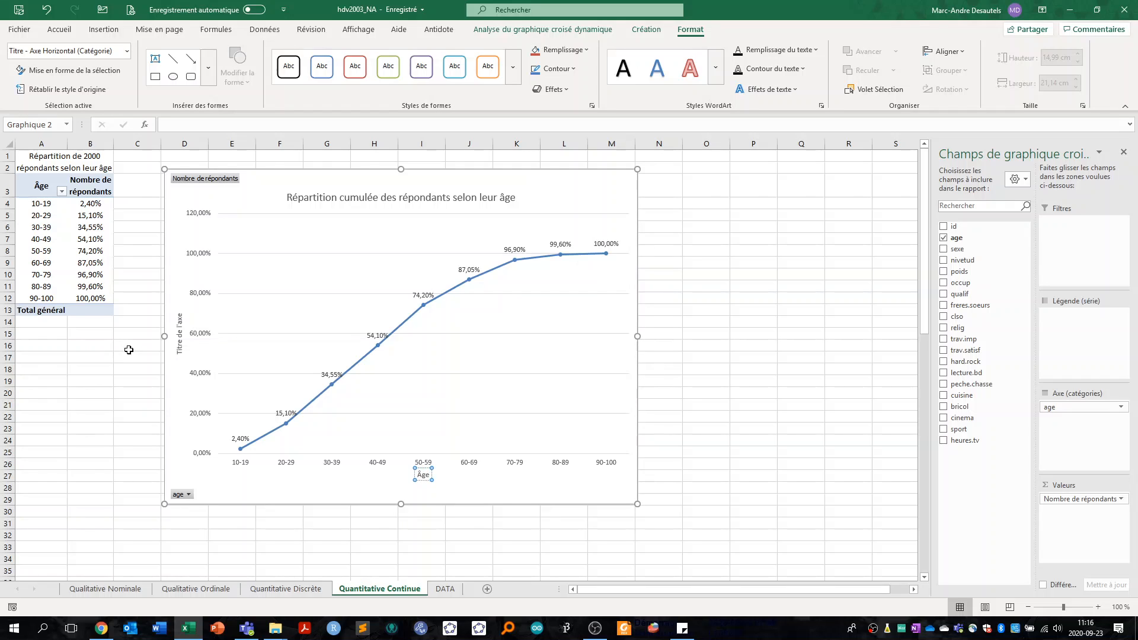
Step: Set the chart's vertical axis title to "Pourcentage cumulé de répondants" and deselect the chart
{"action": "left_click", "coordinate": [179, 329]}
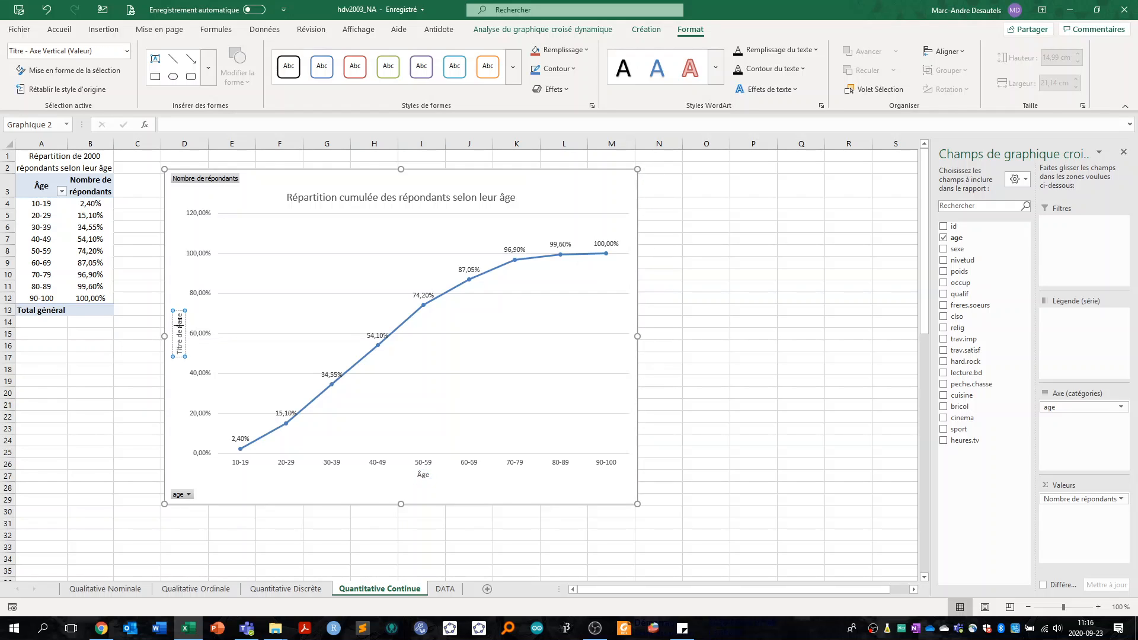
{"action": "triple_click", "coordinate": [180, 323]}
{"action": "type", "text": "Pourcent"}
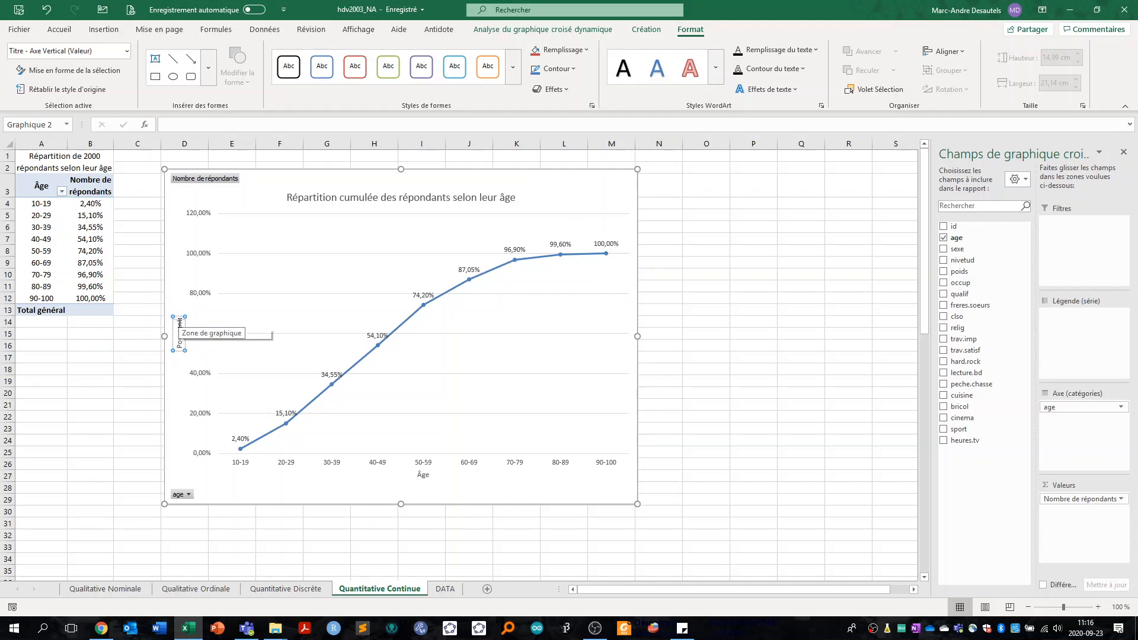
{"action": "type", "text": "age cumulé de r"}
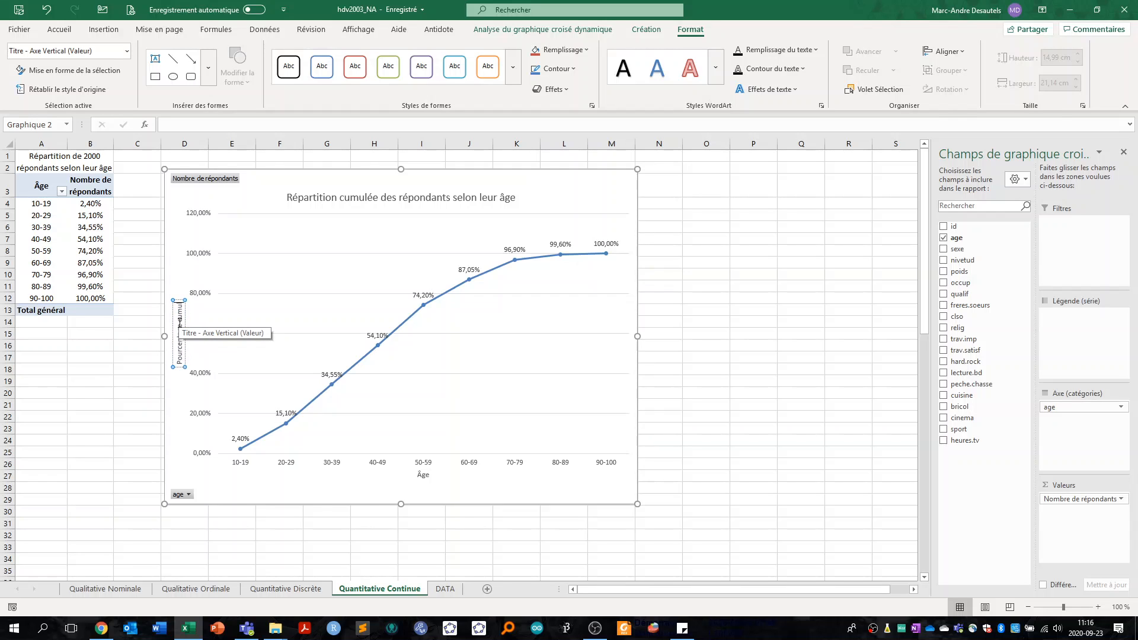
{"action": "type", "text": "épondnats"}
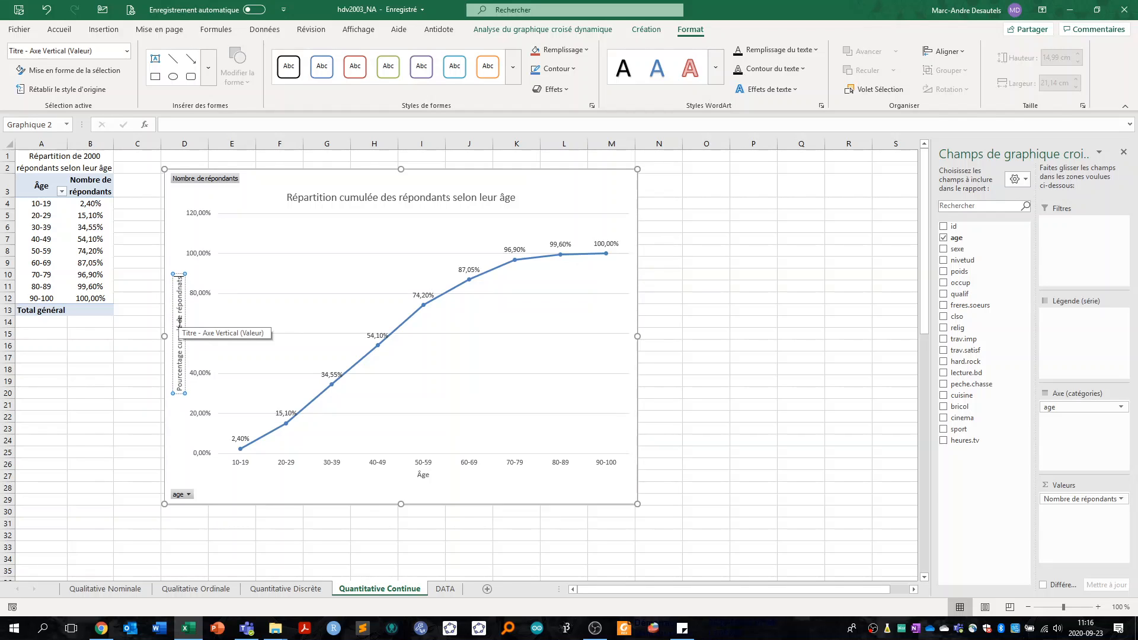
{"action": "key", "text": "BackSpace"}
{"action": "key", "text": "BackSpace"}
{"action": "key", "text": "BackSpace"}
{"action": "key", "text": "BackSpace"}
{"action": "type", "text": "ants"}
{"action": "left_click", "coordinate": [724, 261]}
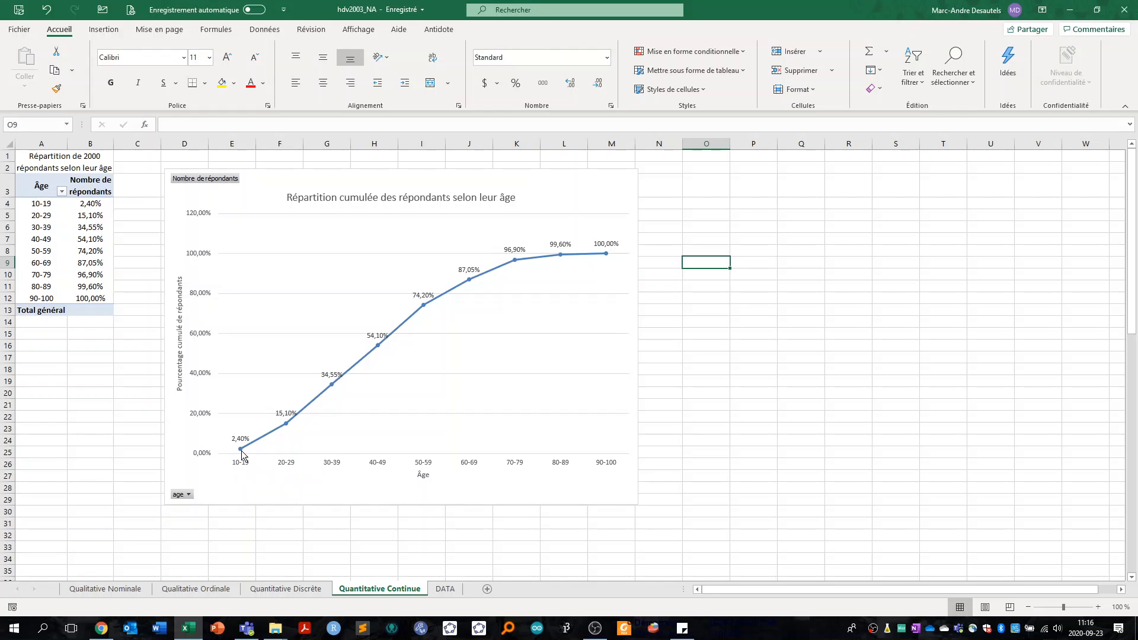
Step: Delete the existing doughnut chart from the Qualitative Nominale sheet
{"action": "mouse_move", "coordinate": [242, 455]}
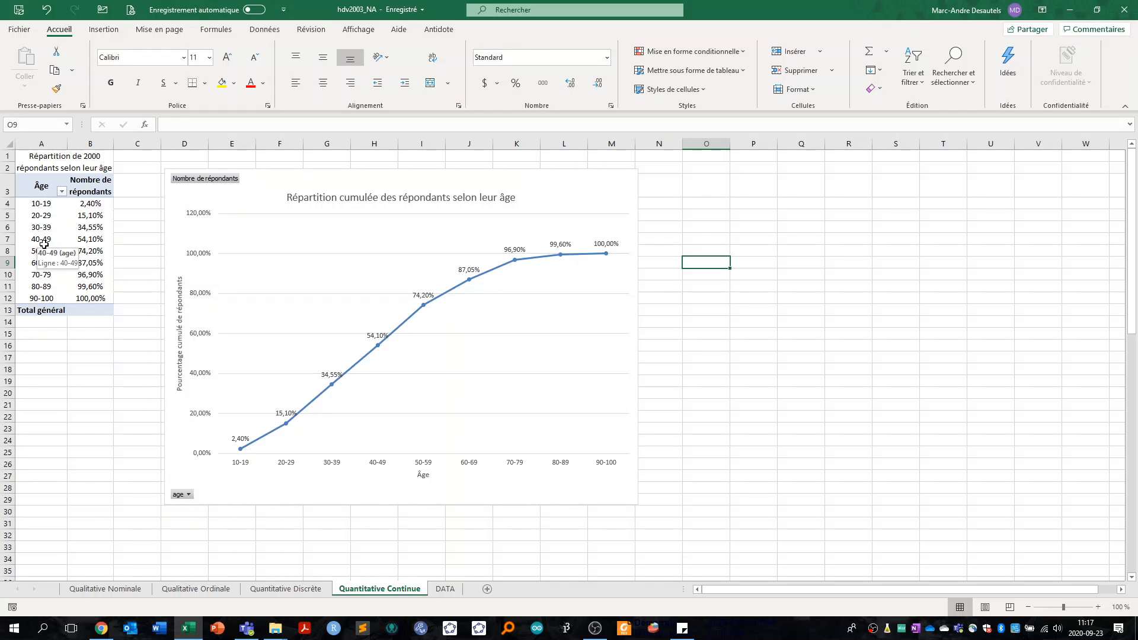
{"action": "left_click", "coordinate": [117, 590]}
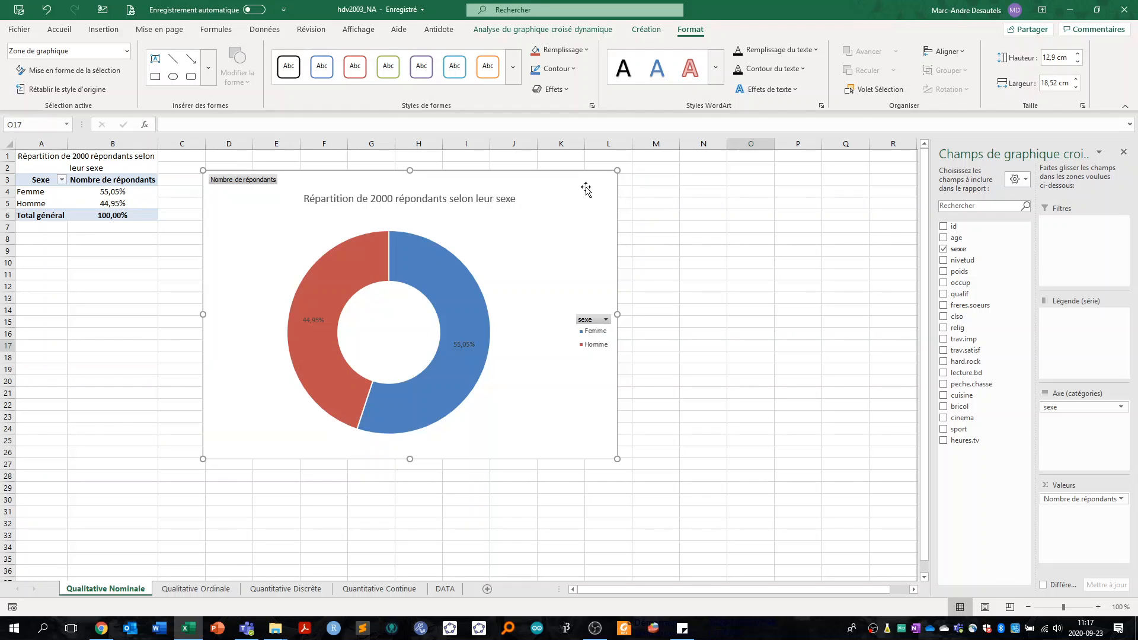
{"action": "key", "text": "Delete"}
Step: Insert an "Anneau" pivot chart from the Sexe pivot table and place it beside the table
{"action": "left_click", "coordinate": [37, 195]}
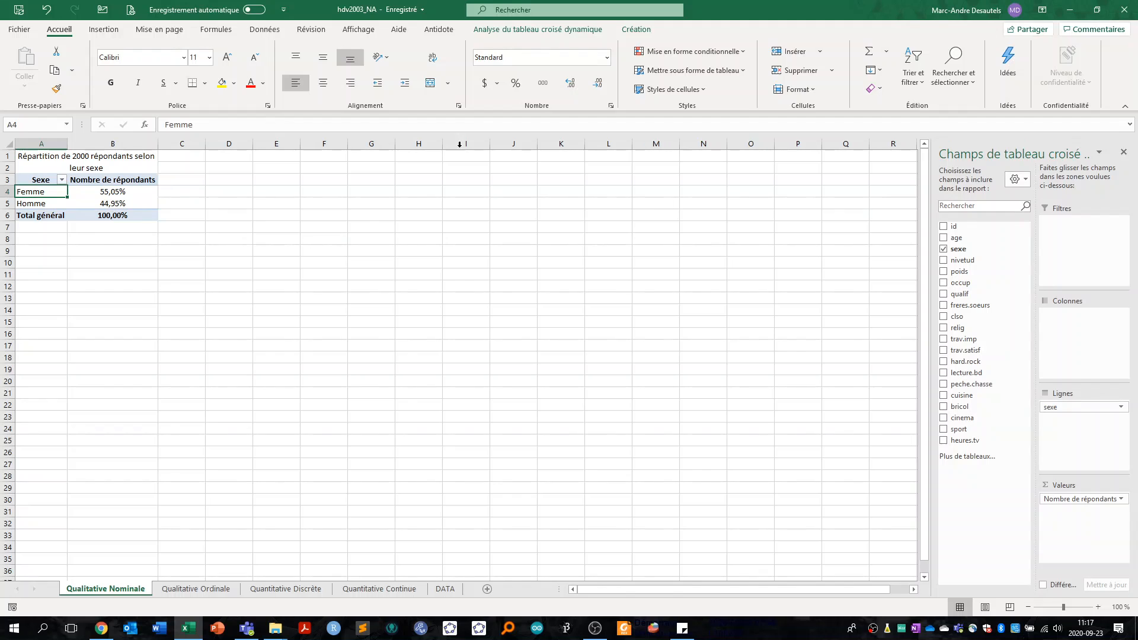
{"action": "left_click", "coordinate": [542, 29]}
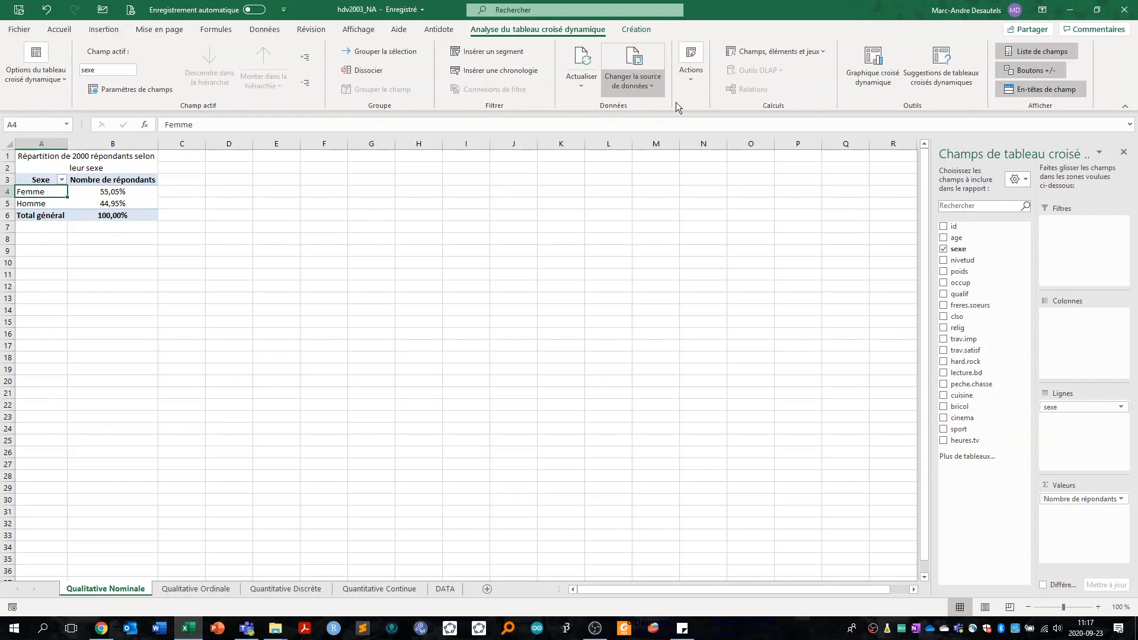
{"action": "left_click", "coordinate": [873, 83]}
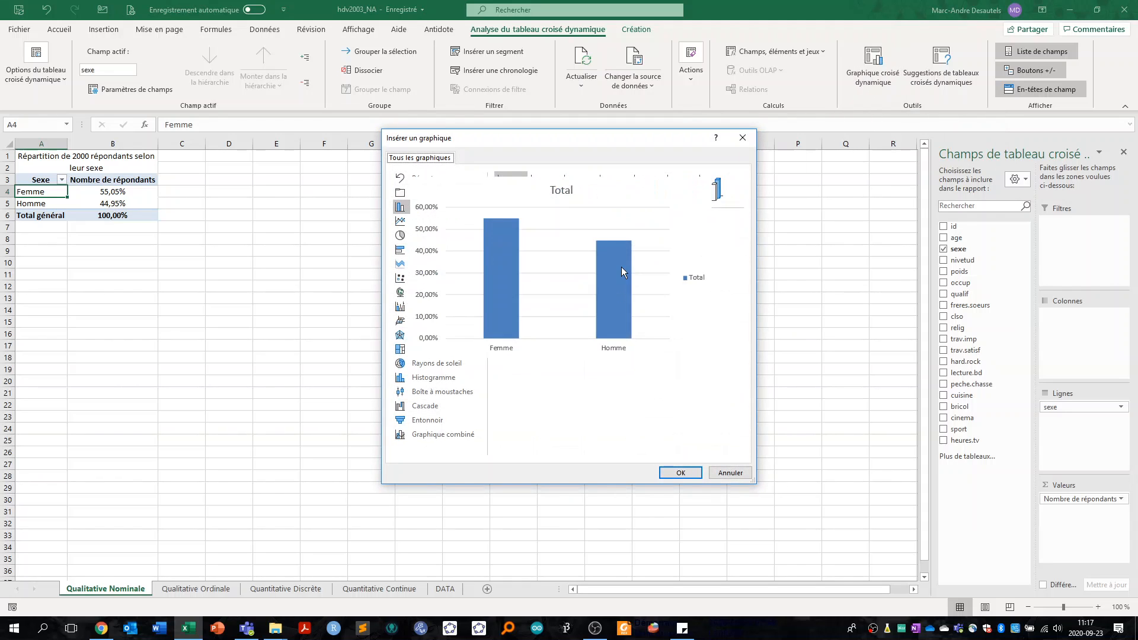
{"action": "left_click", "coordinate": [431, 236]}
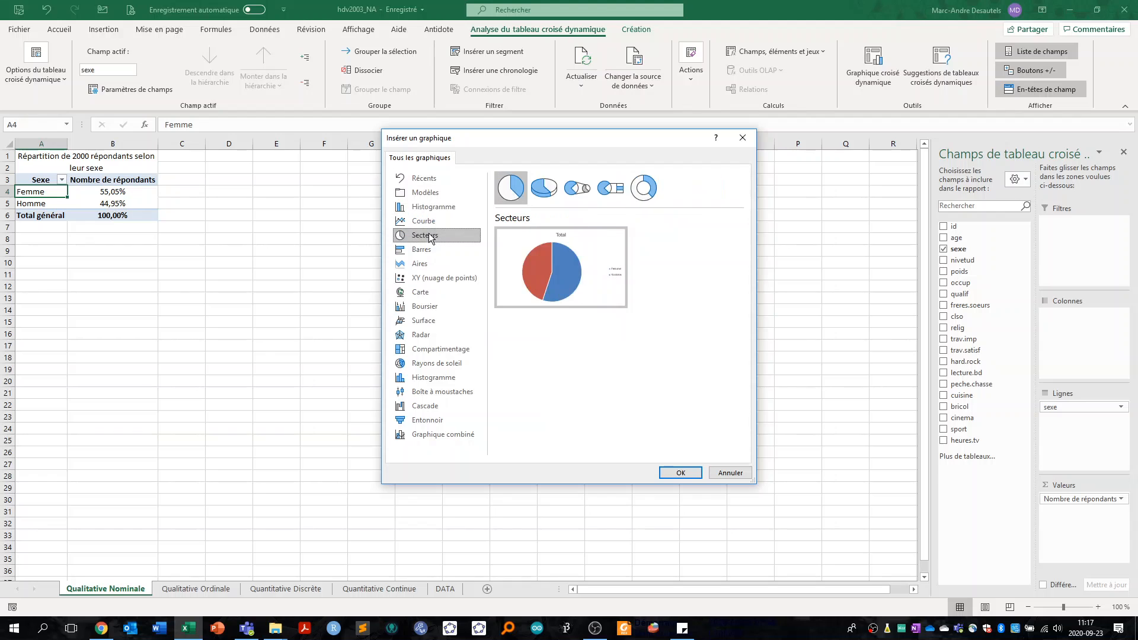
{"action": "left_click", "coordinate": [645, 187]}
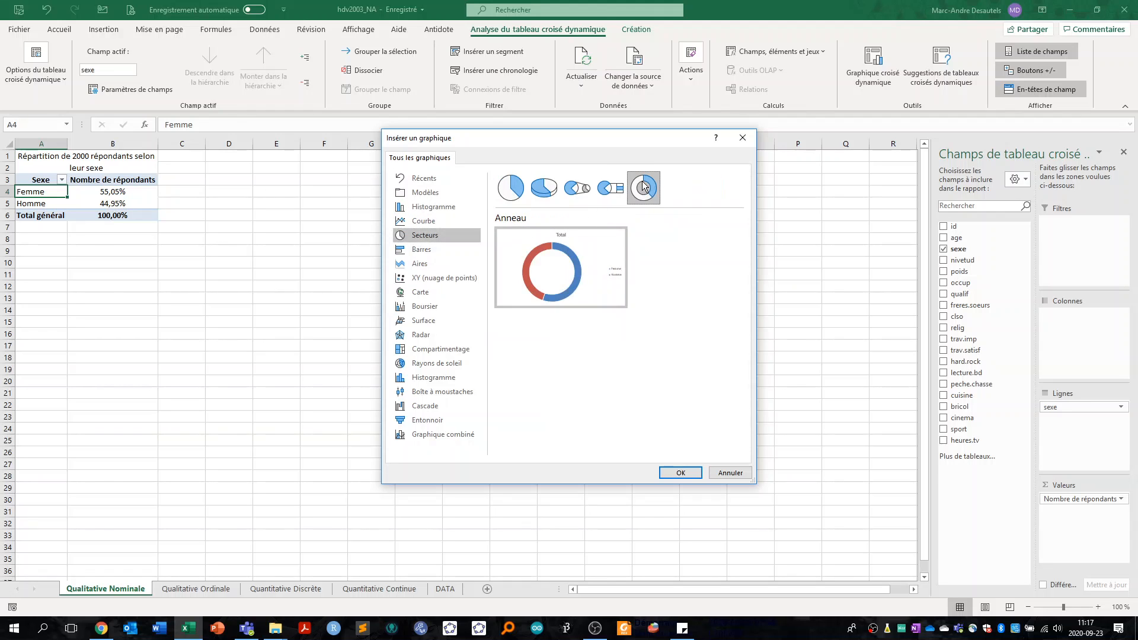
{"action": "left_click", "coordinate": [674, 470]}
{"action": "left_click_drag", "start_coordinate": [543, 310], "coordinate": [427, 206]}
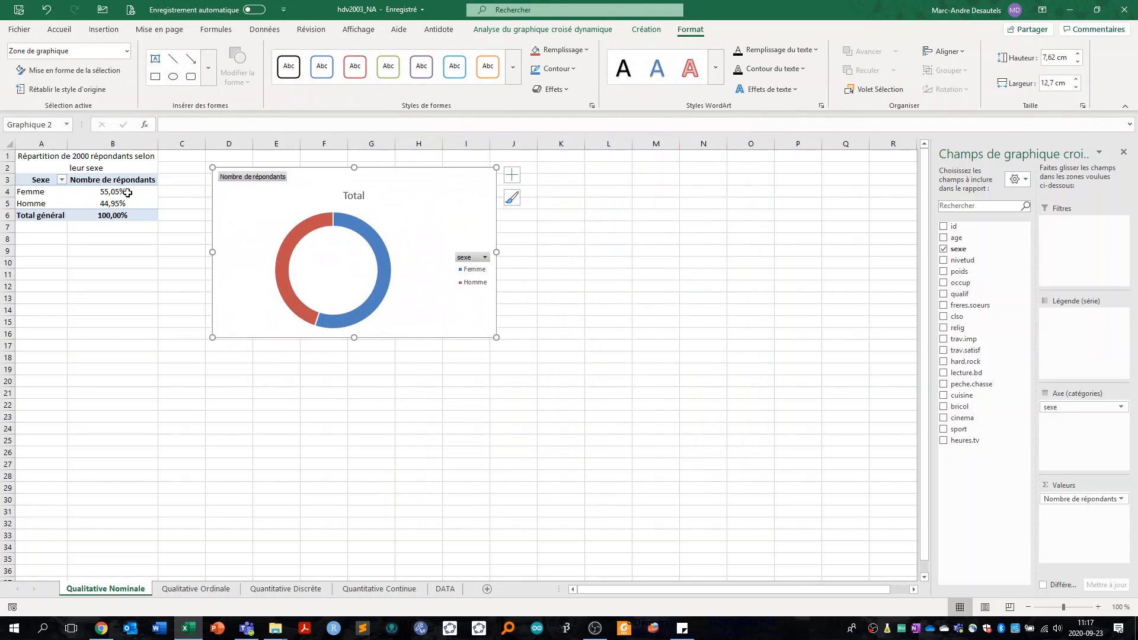